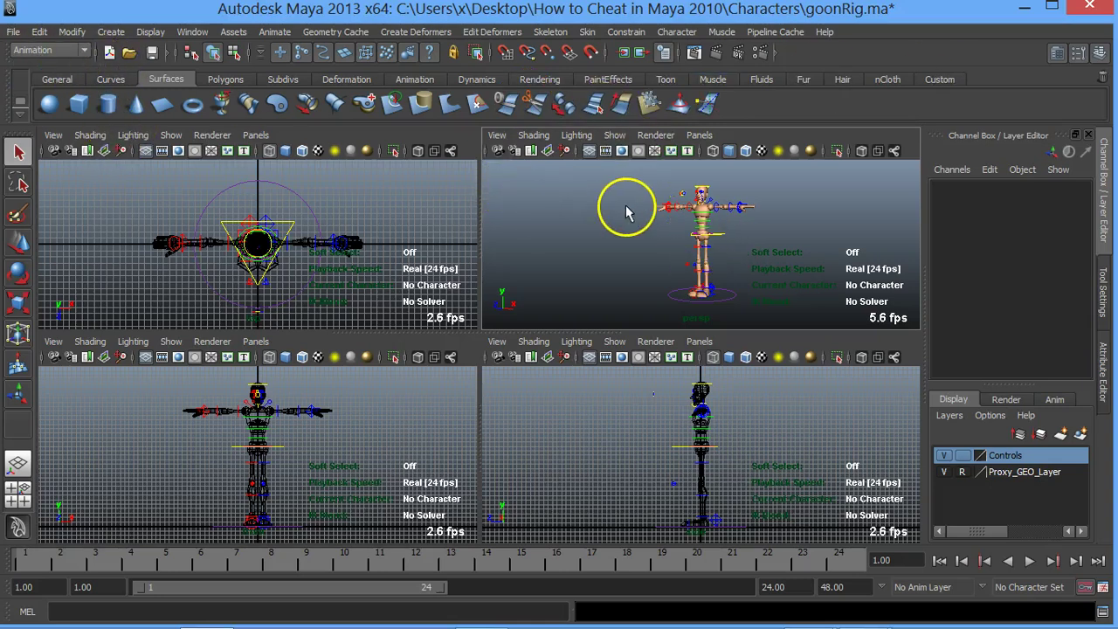
- Maximise the perspective panel and zoom so the whole Goon rig fills the workspace
scroll(625, 211, up, 2)
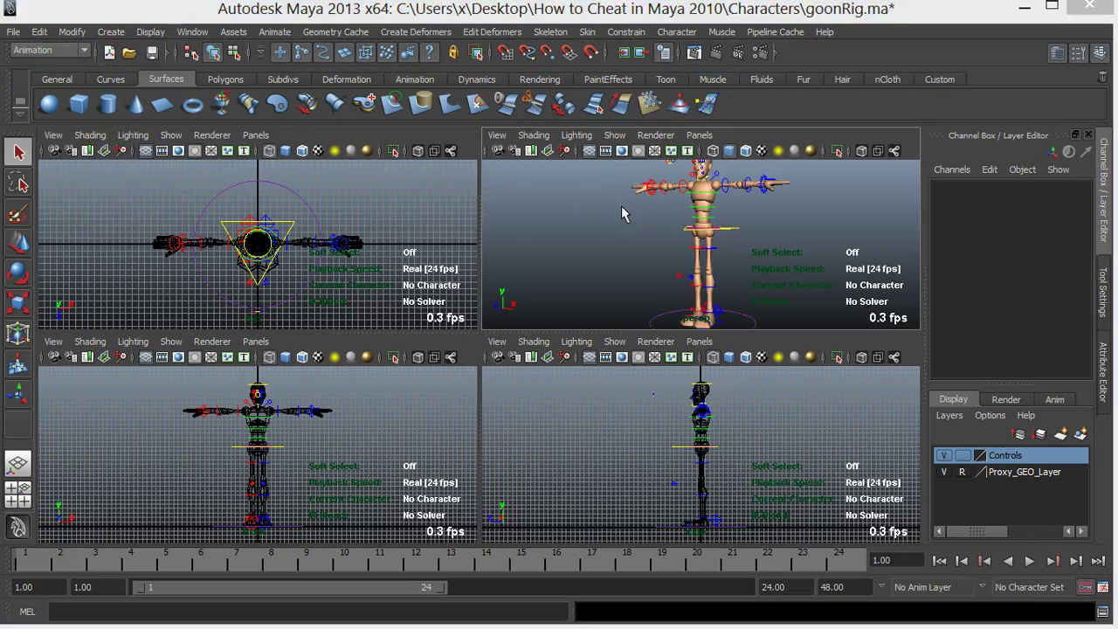
key(space)
scroll(539, 246, up, 2)
scroll(539, 246, down, 2)
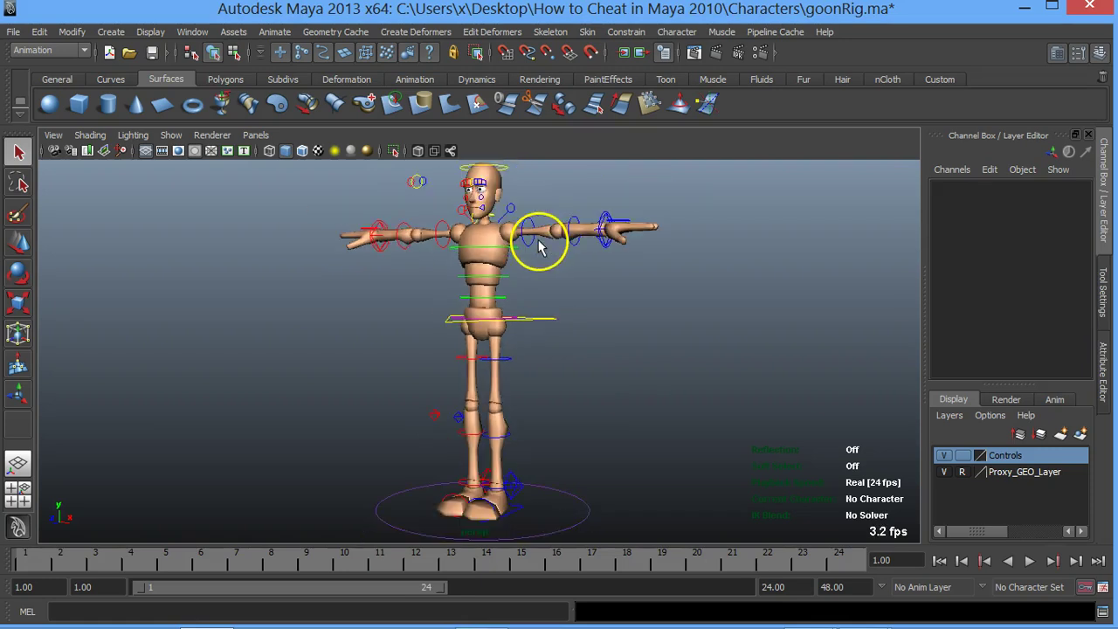
click(562, 516)
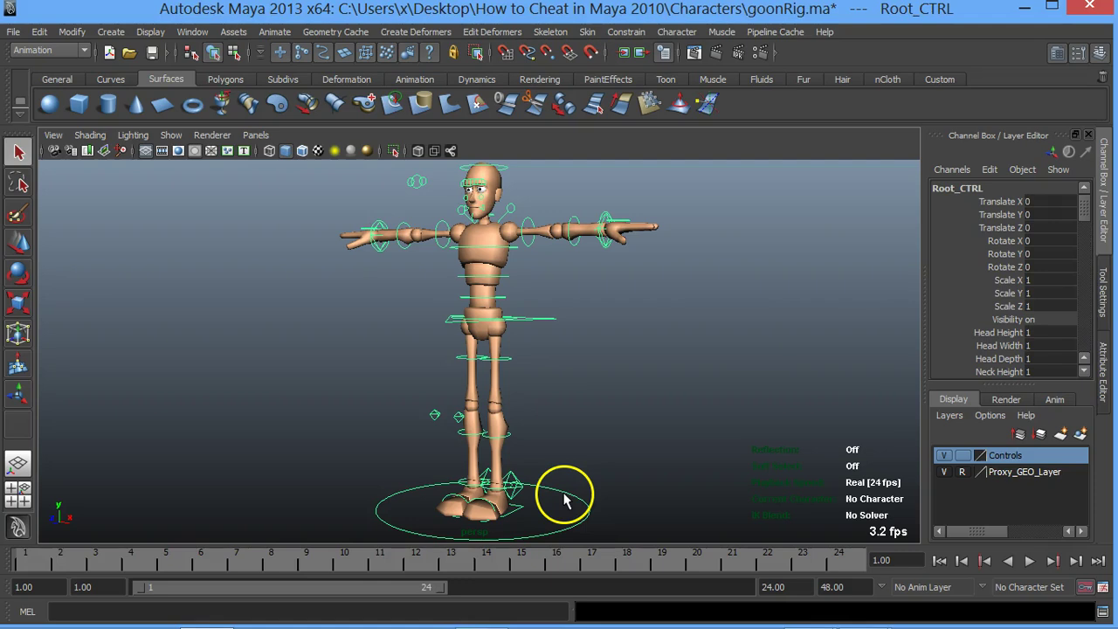
key(w)
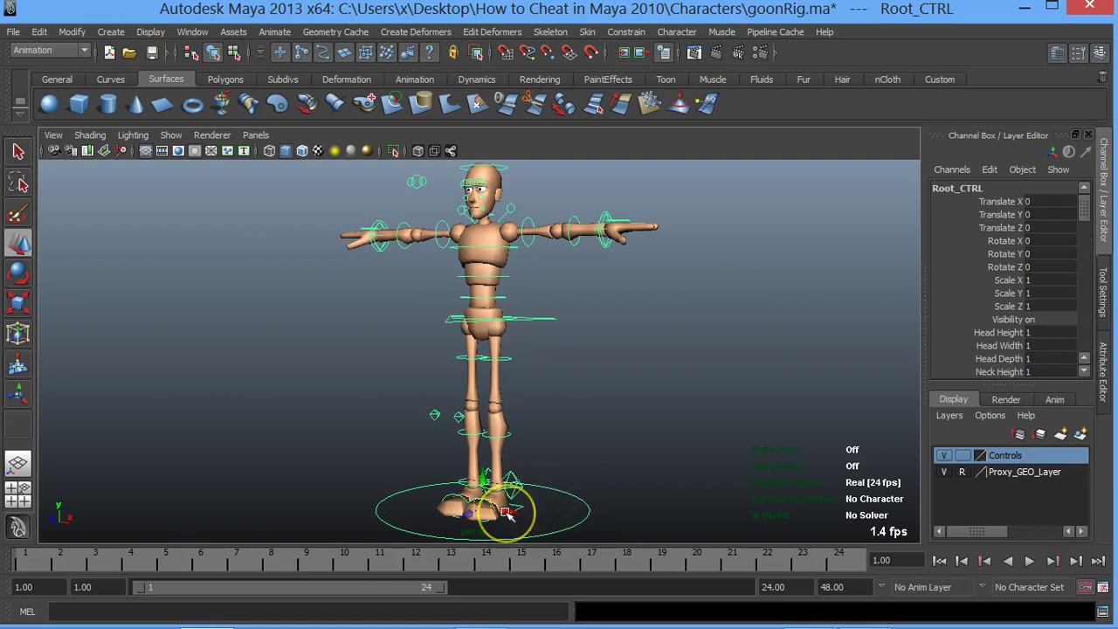
mouse_move(510, 515)
mouse_down()
mouse_move(609, 518)
mouse_move(443, 498)
mouse_up()
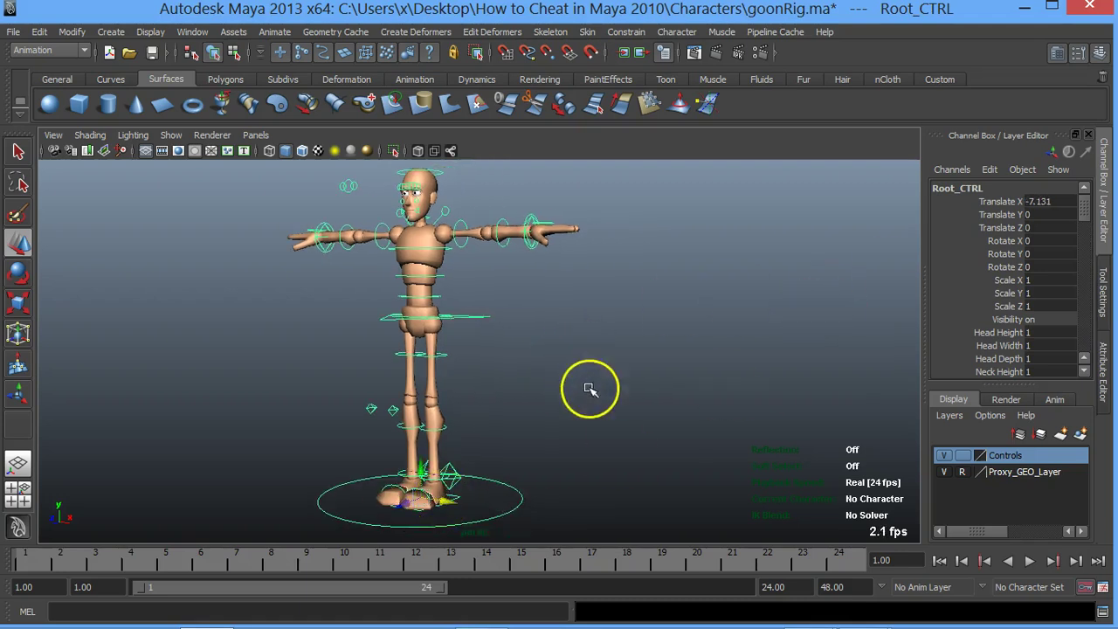
drag(411, 502, 474, 458)
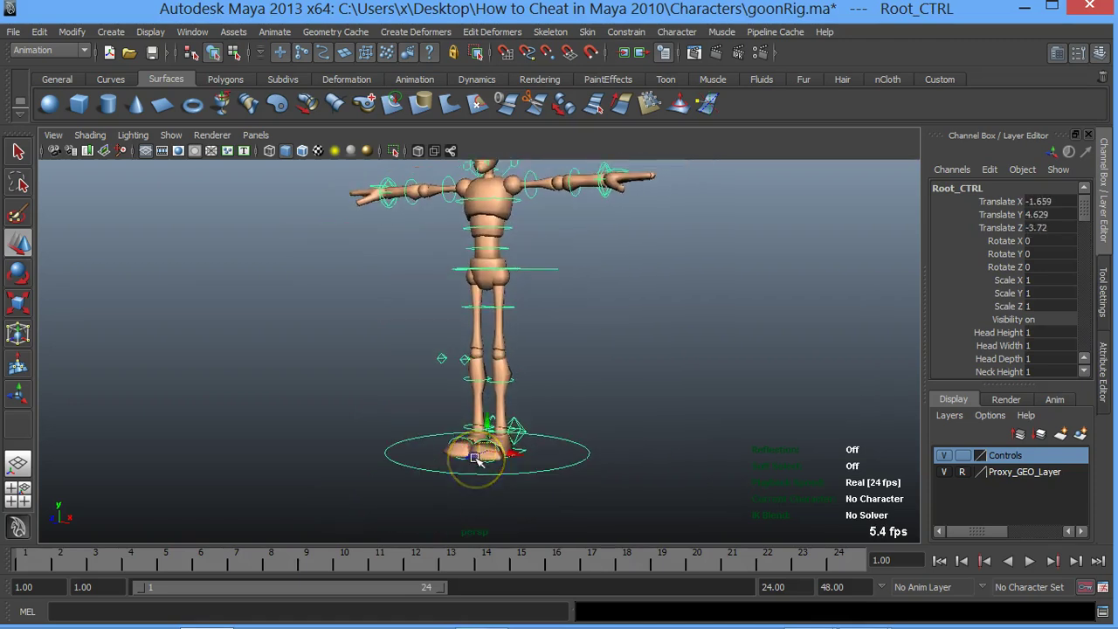
key(ctrl+z)
key(ctrl+z)
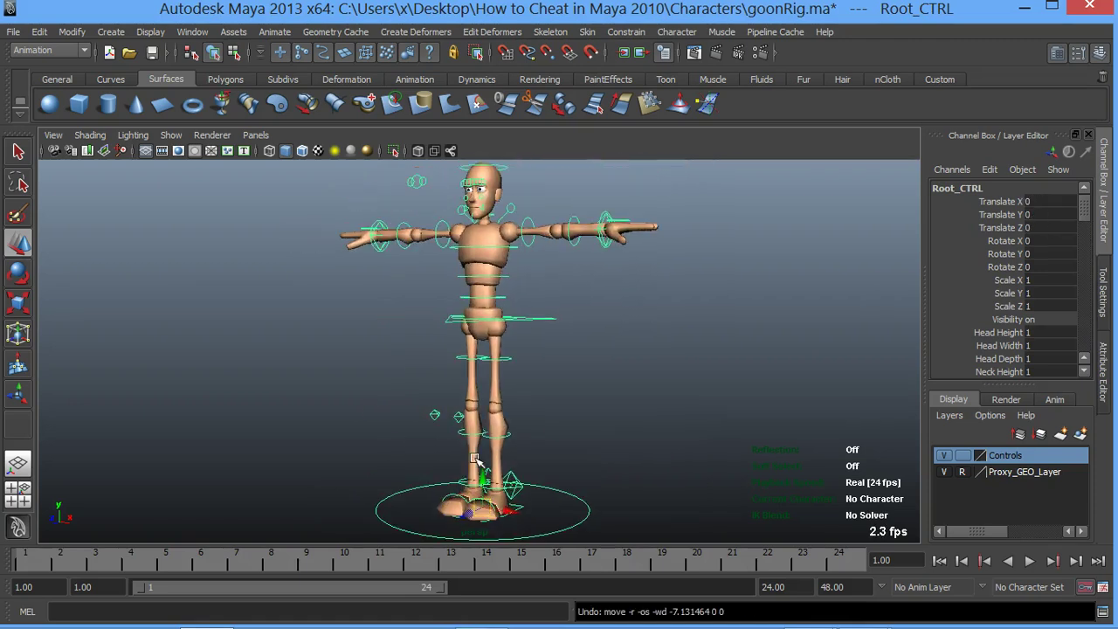
click(574, 459)
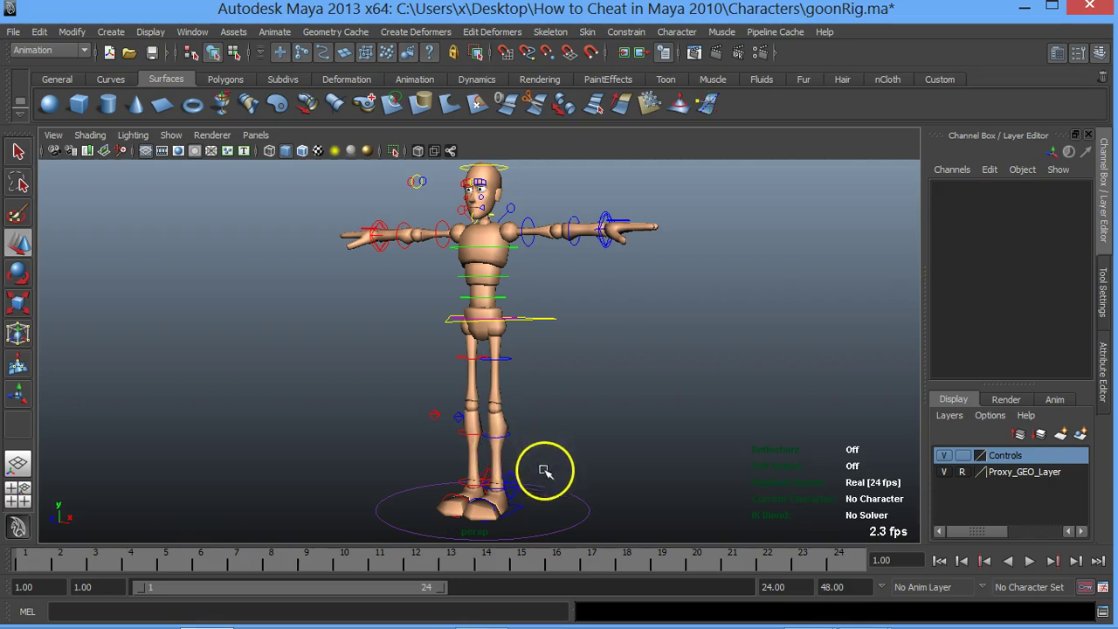
click(544, 500)
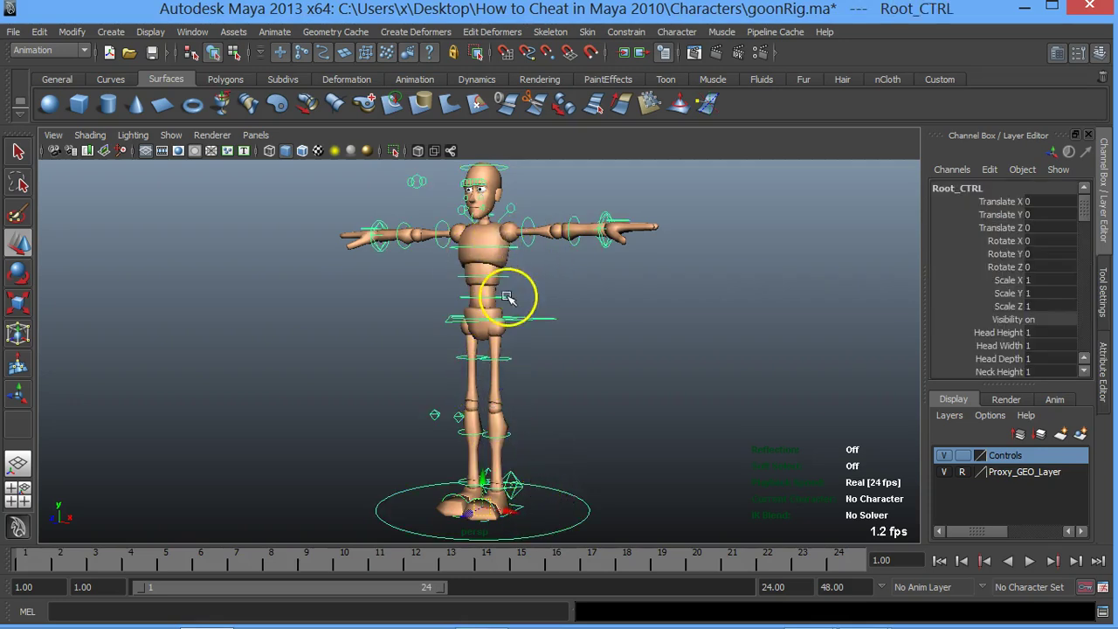
click(611, 384)
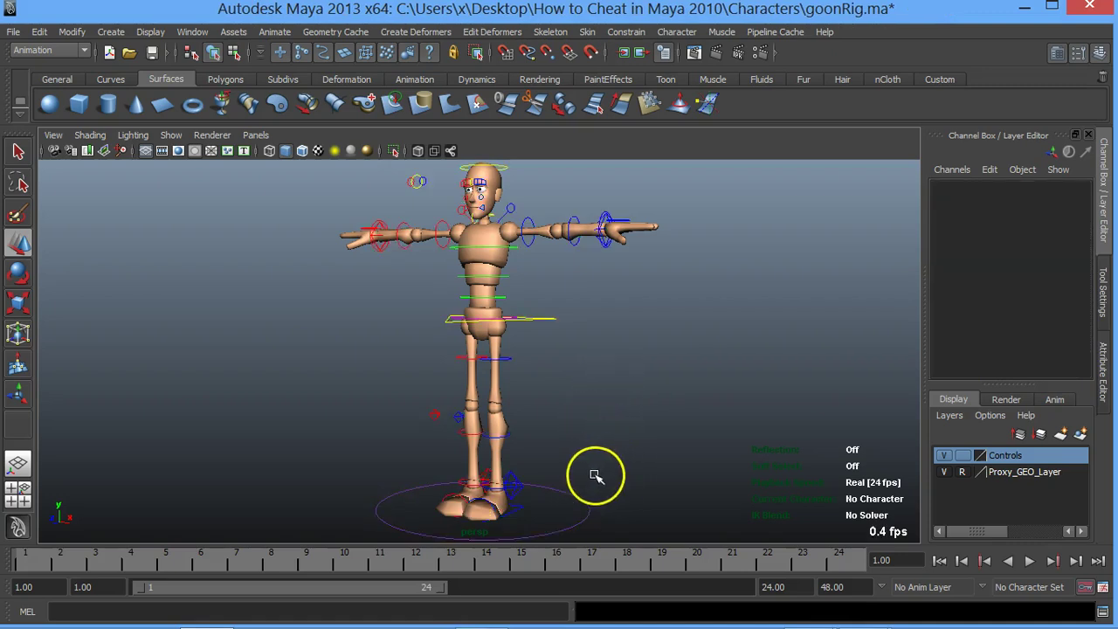
- Zoom and tumble onto the hips and legs, then select Foot_Left_IK_CTRL
scroll(548, 497, up, 2)
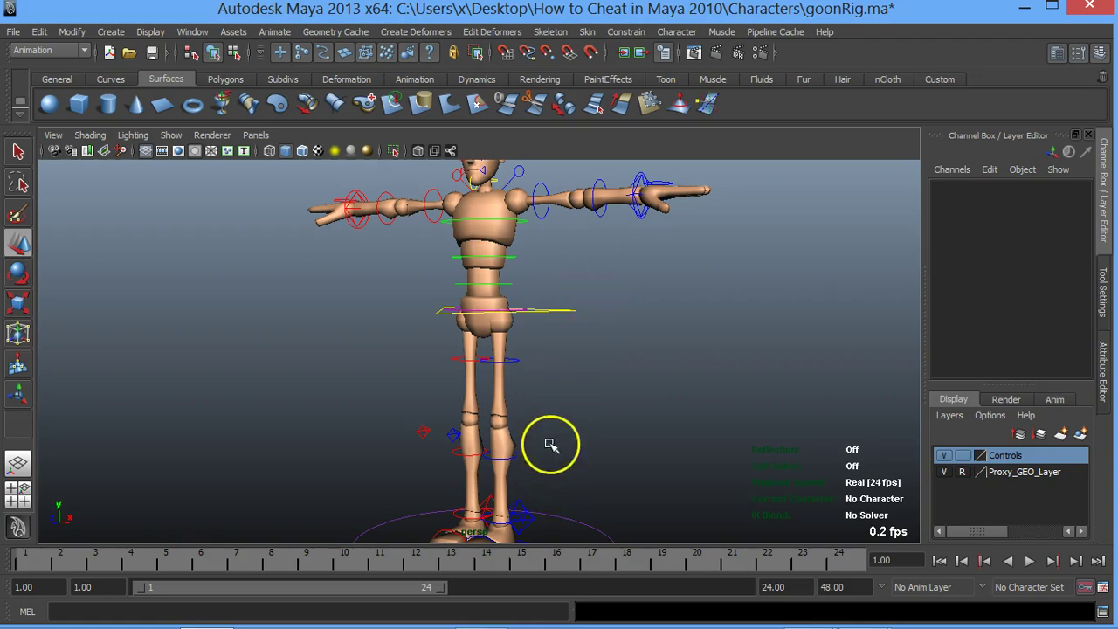
mouse_move(562, 422)
alt+mouse_down()
mouse_move(554, 364)
mouse_move(539, 387)
alt+mouse_up()
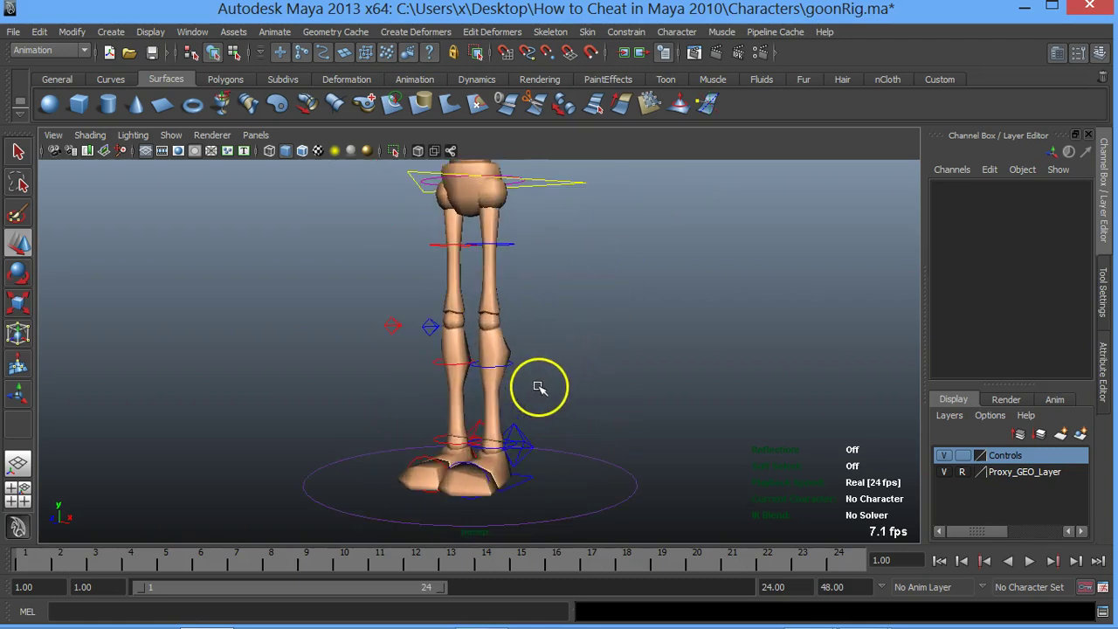
click(531, 481)
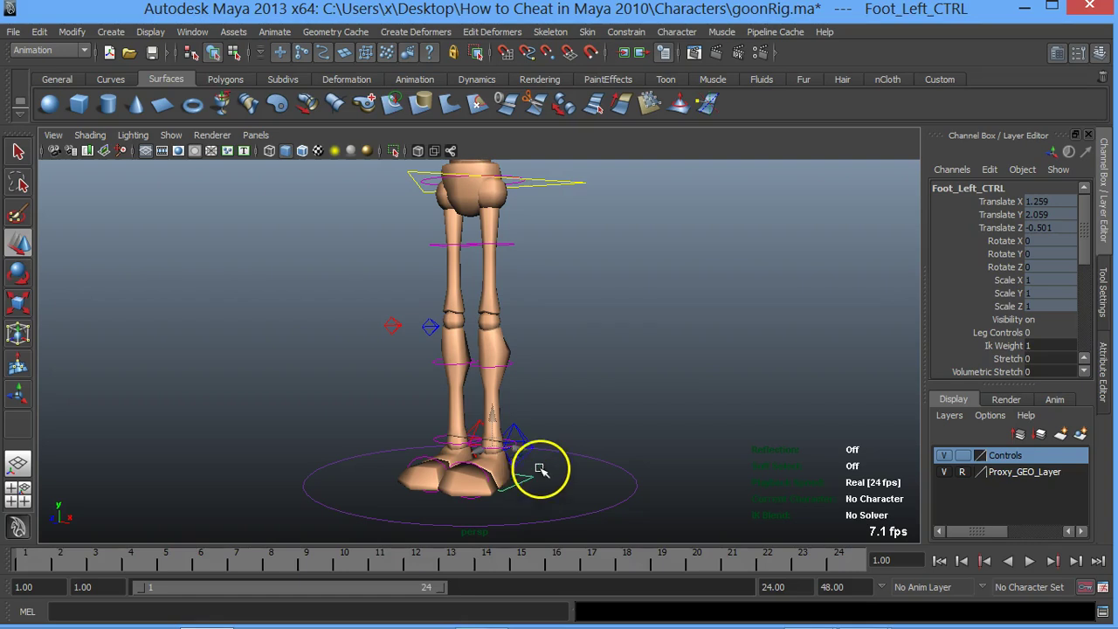
click(518, 428)
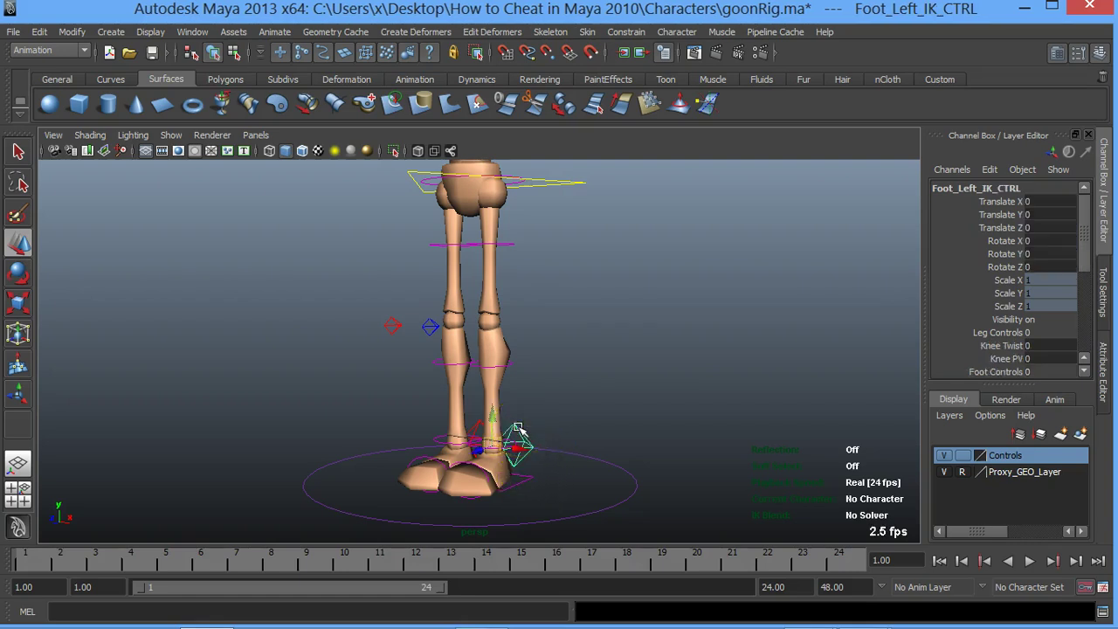
click(475, 425)
click(531, 441)
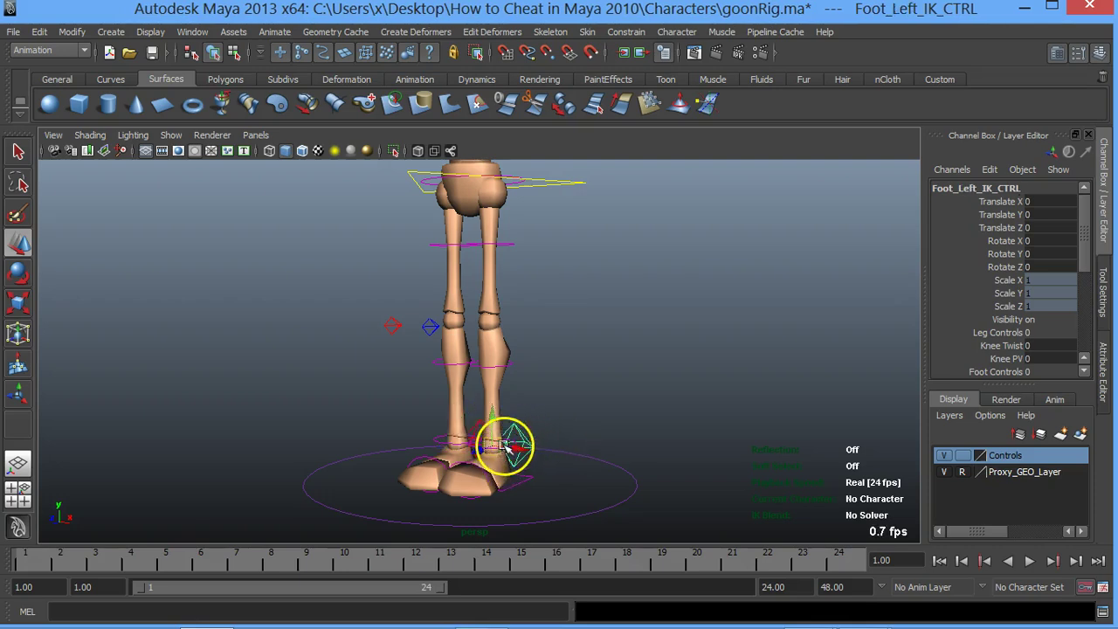
- Test the left leg by dragging its foot IK control, undoing each move
drag(516, 448, 636, 448)
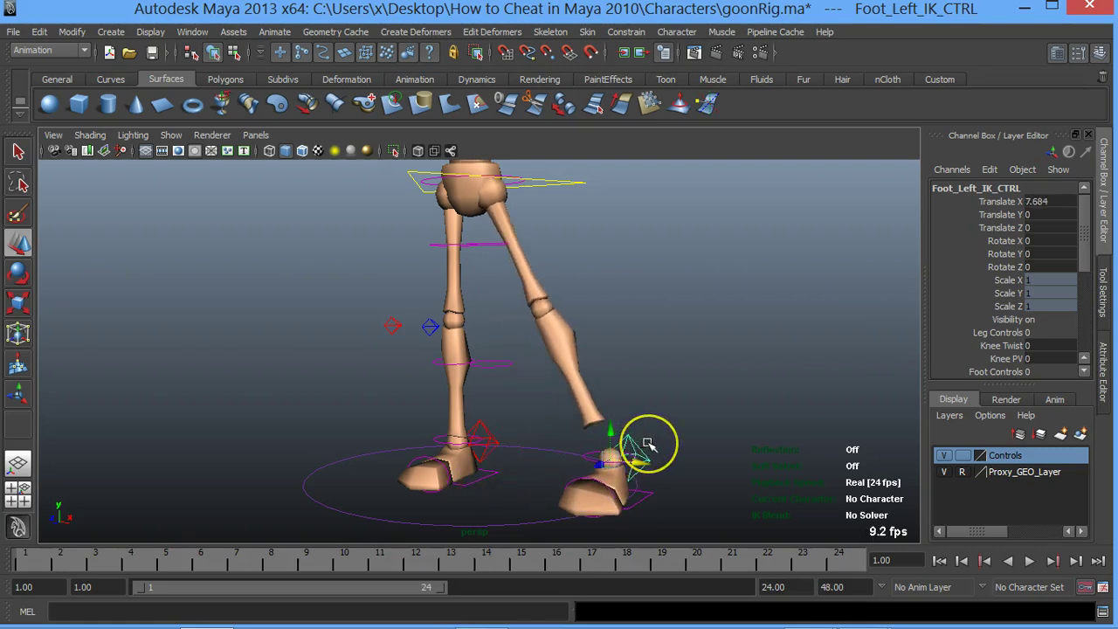
key(ctrl+z)
mouse_move(482, 449)
mouse_down()
mouse_move(279, 466)
mouse_move(233, 457)
mouse_move(716, 392)
mouse_move(706, 414)
mouse_up()
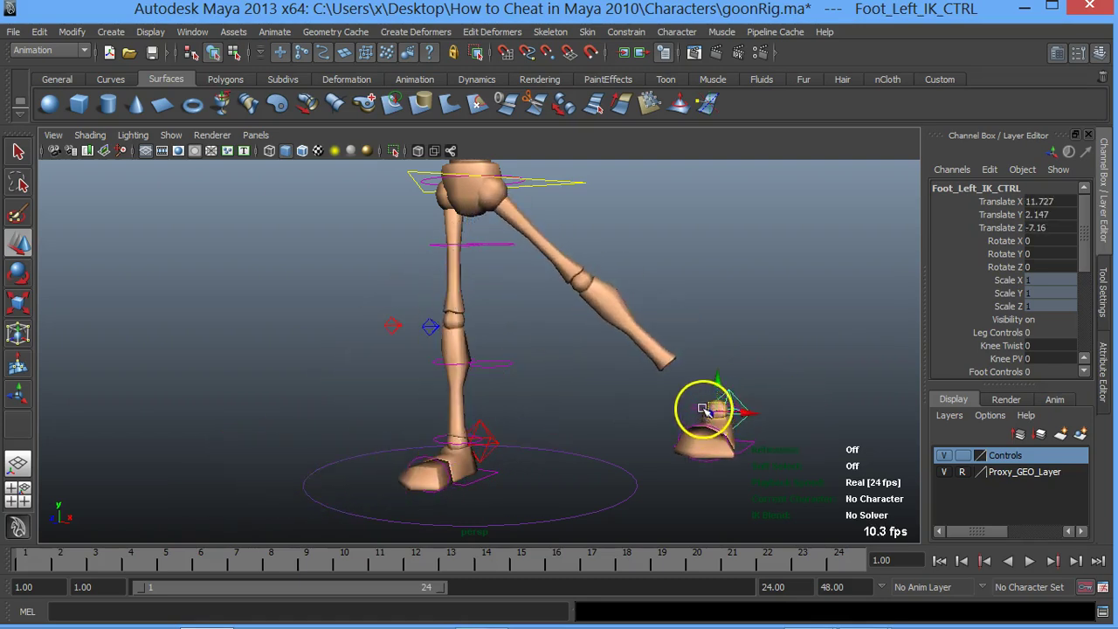
key(ctrl+z)
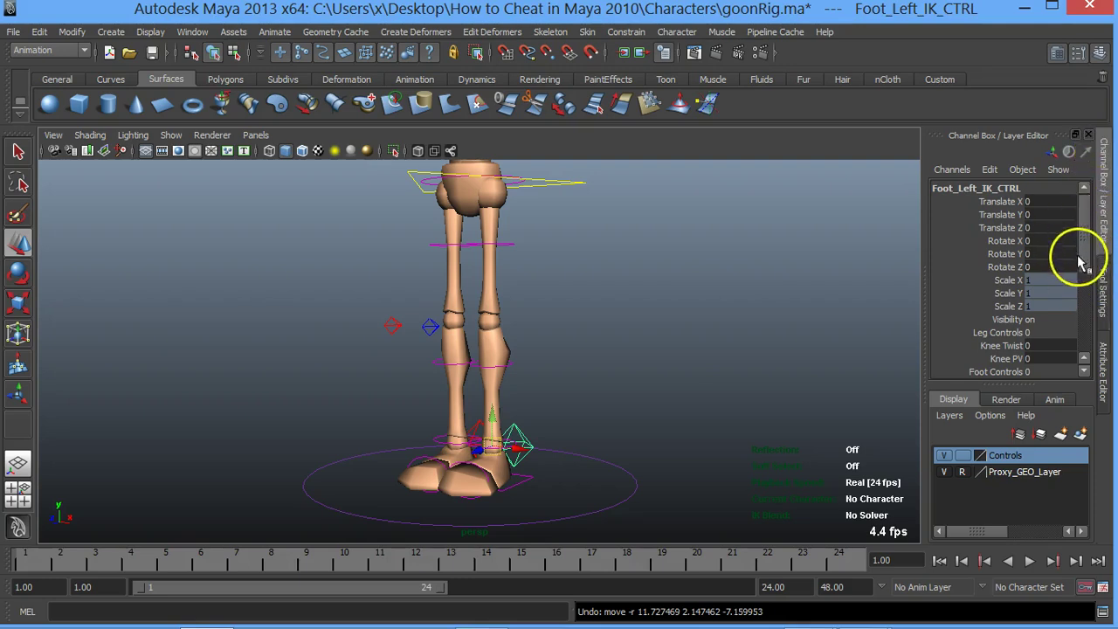
mouse_move(1085, 262)
mouse_down()
mouse_move(1078, 320)
mouse_move(1094, 293)
mouse_up()
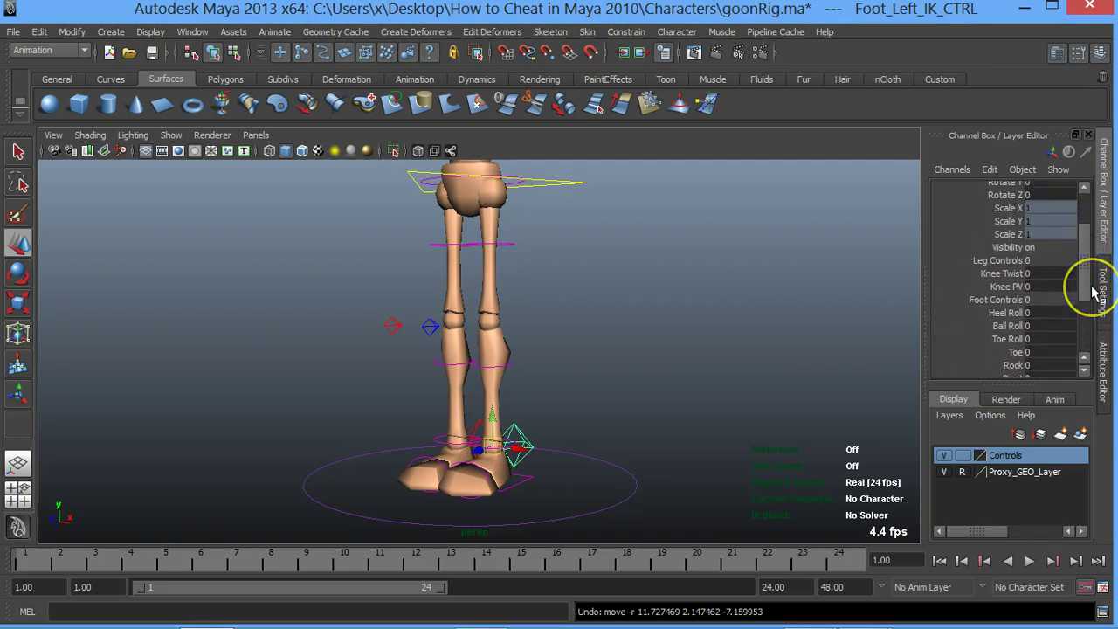
click(1000, 274)
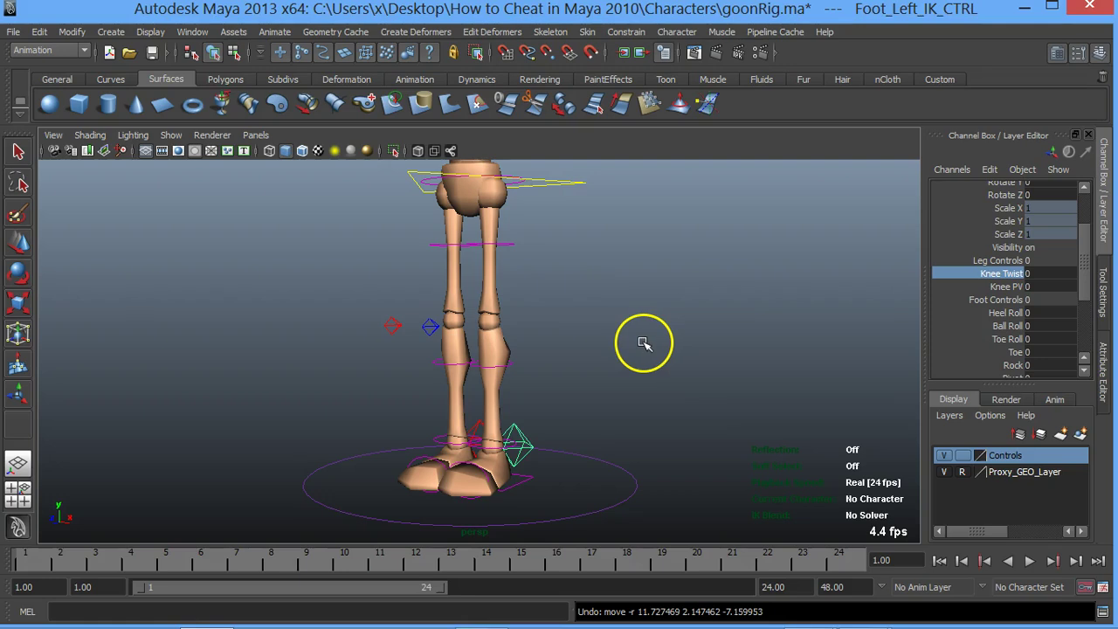
mouse_move(638, 345)
middle_down()
mouse_move(104, 334)
mouse_move(644, 323)
mouse_move(399, 320)
mouse_move(666, 324)
mouse_move(441, 334)
middle_up()
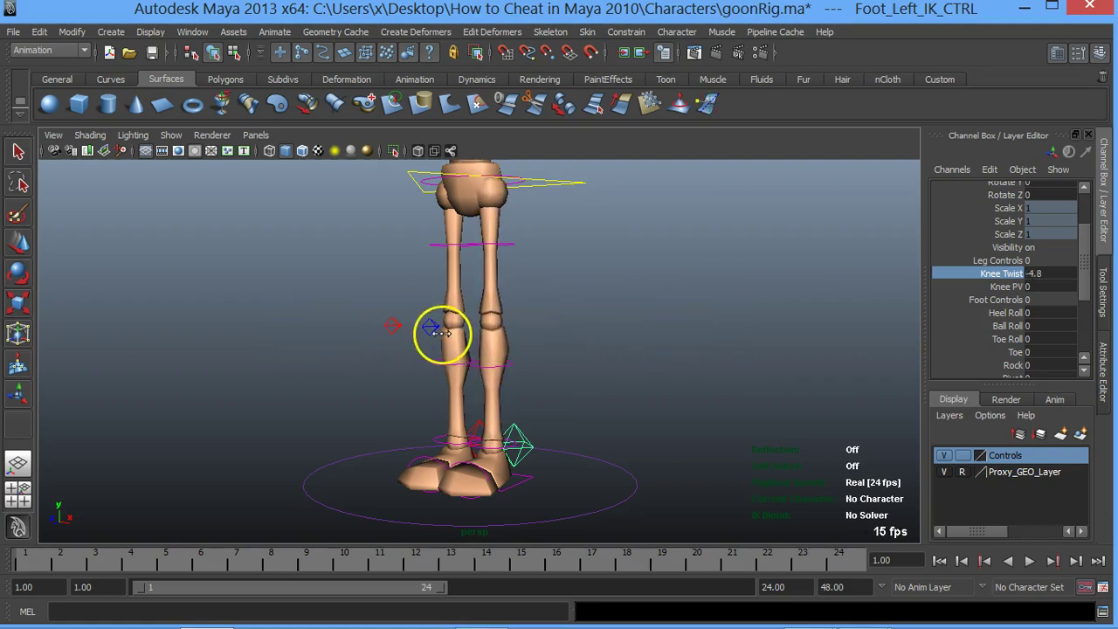
key(ctrl+z)
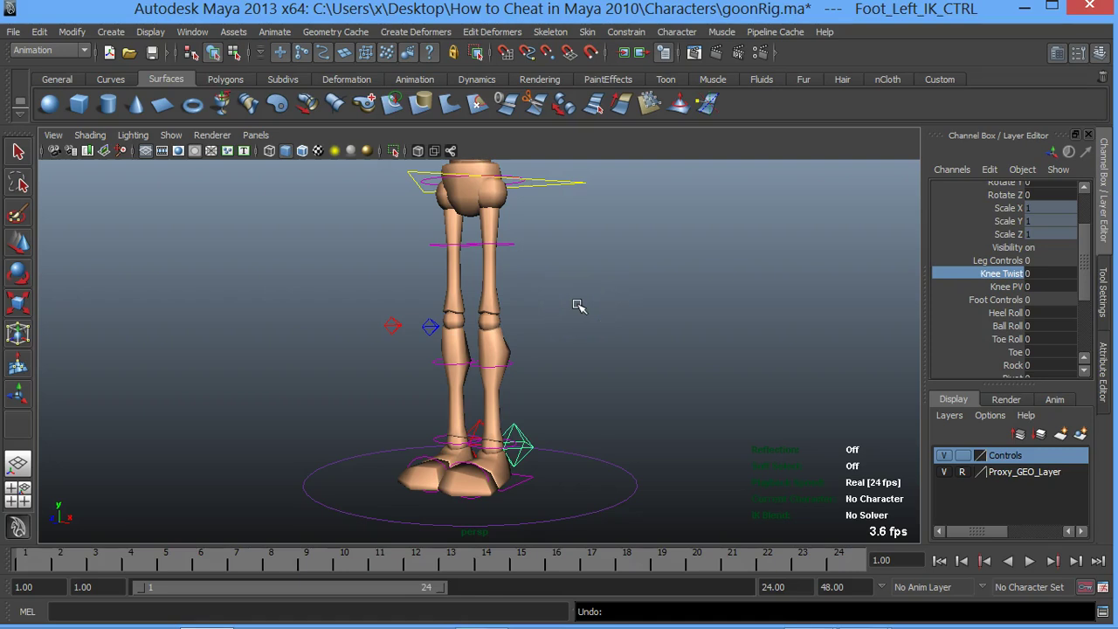
click(1024, 288)
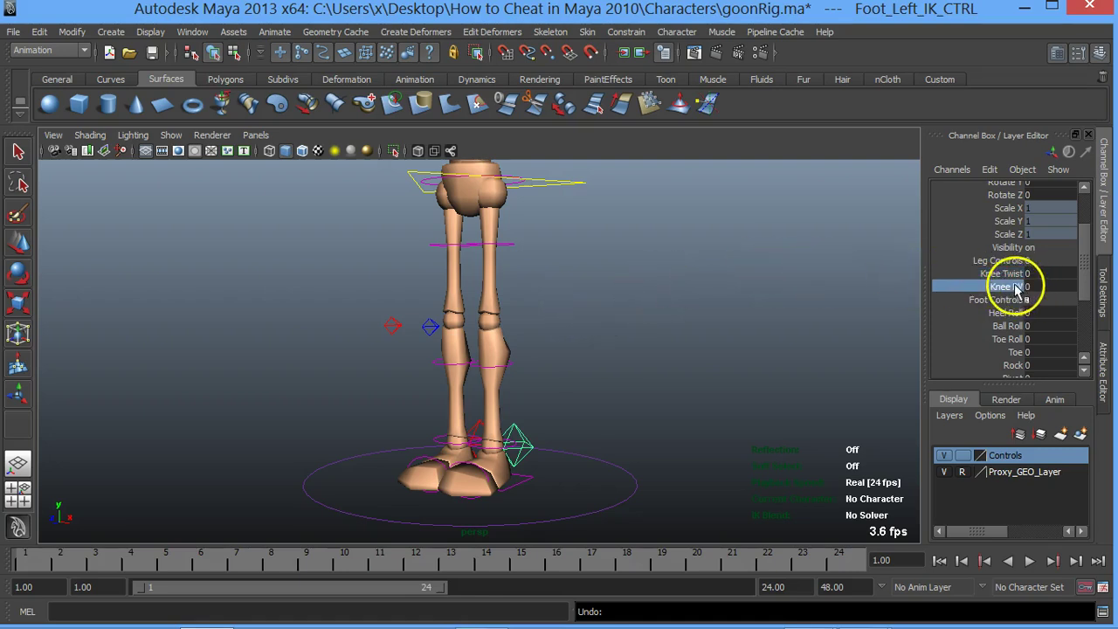
click(1009, 313)
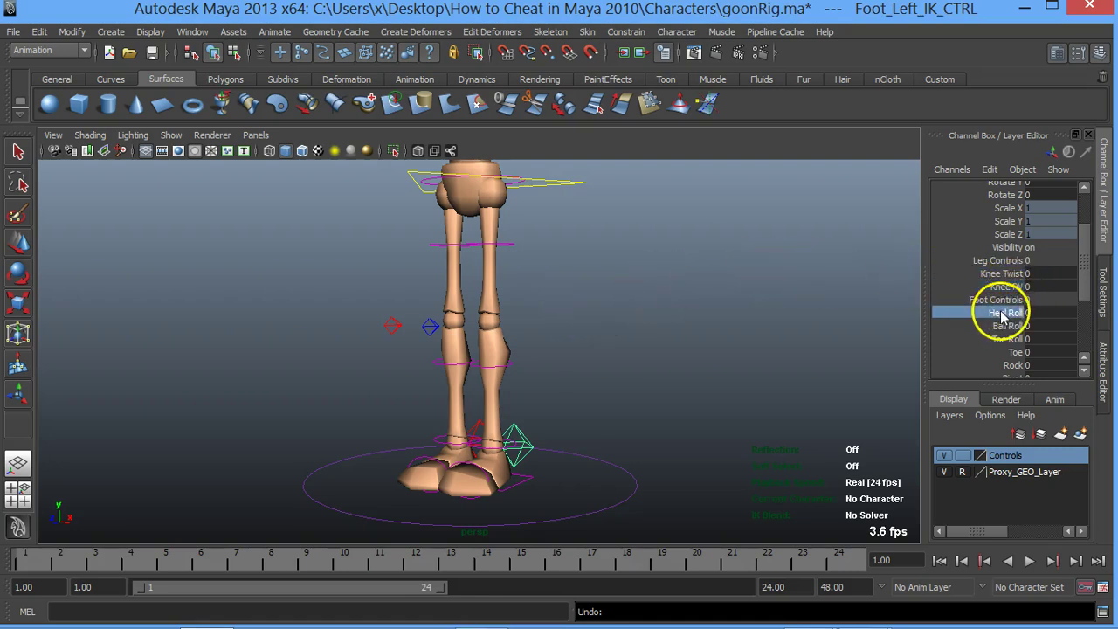
mouse_move(572, 358)
middle_down()
mouse_move(674, 345)
mouse_move(305, 342)
mouse_move(795, 341)
middle_up()
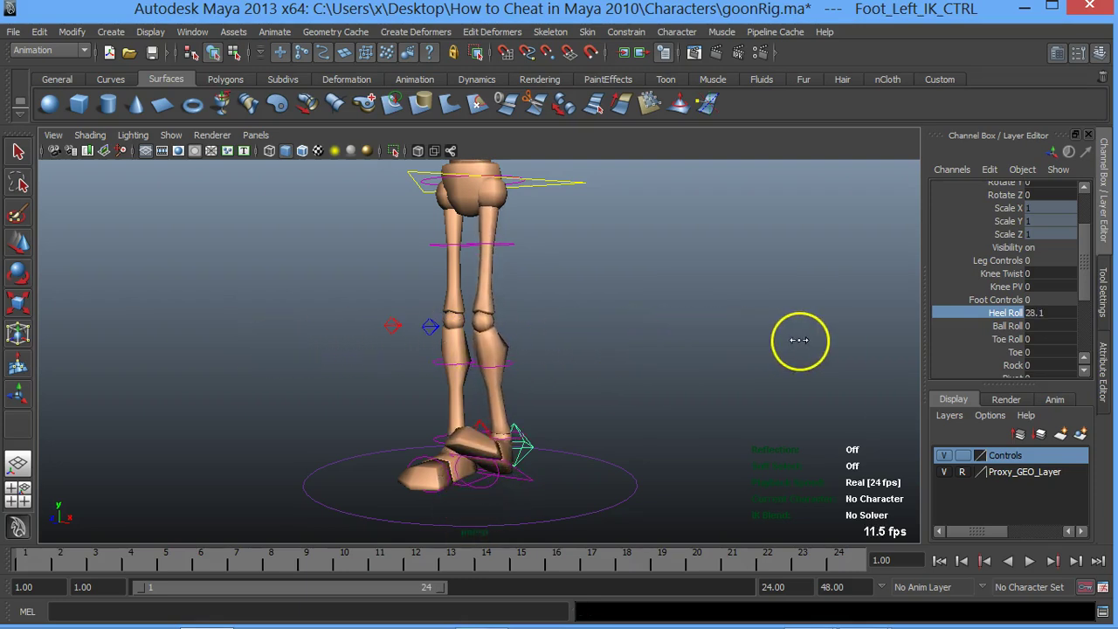
key(ctrl+z)
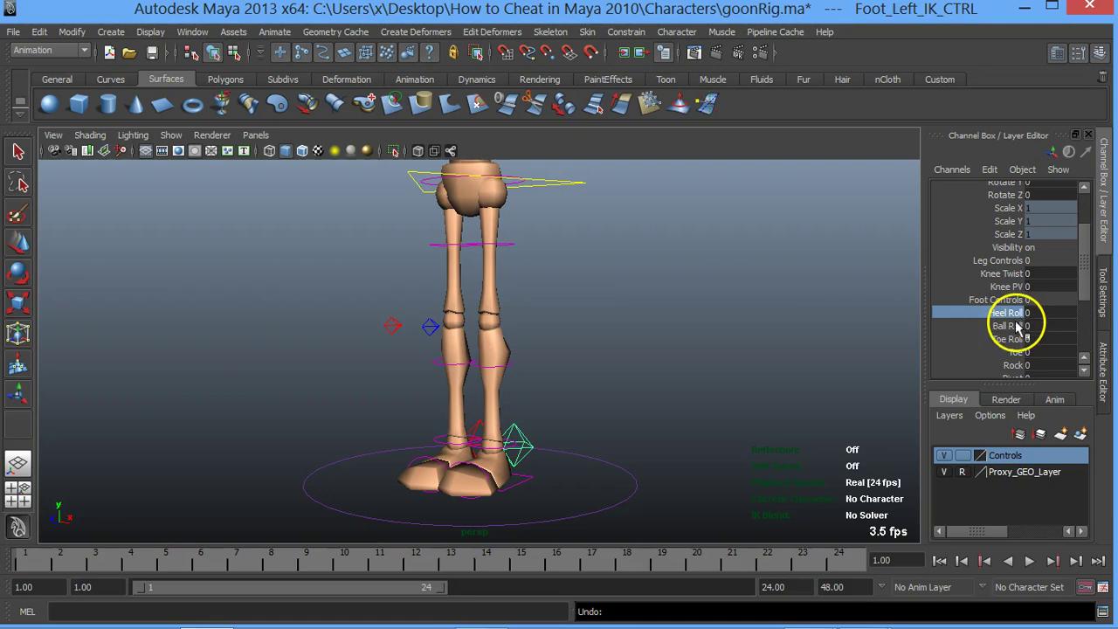
click(999, 327)
mouse_move(479, 353)
middle_down()
mouse_move(691, 342)
mouse_move(481, 349)
mouse_move(830, 350)
mouse_move(499, 350)
mouse_move(731, 337)
mouse_move(472, 349)
mouse_move(661, 344)
middle_up()
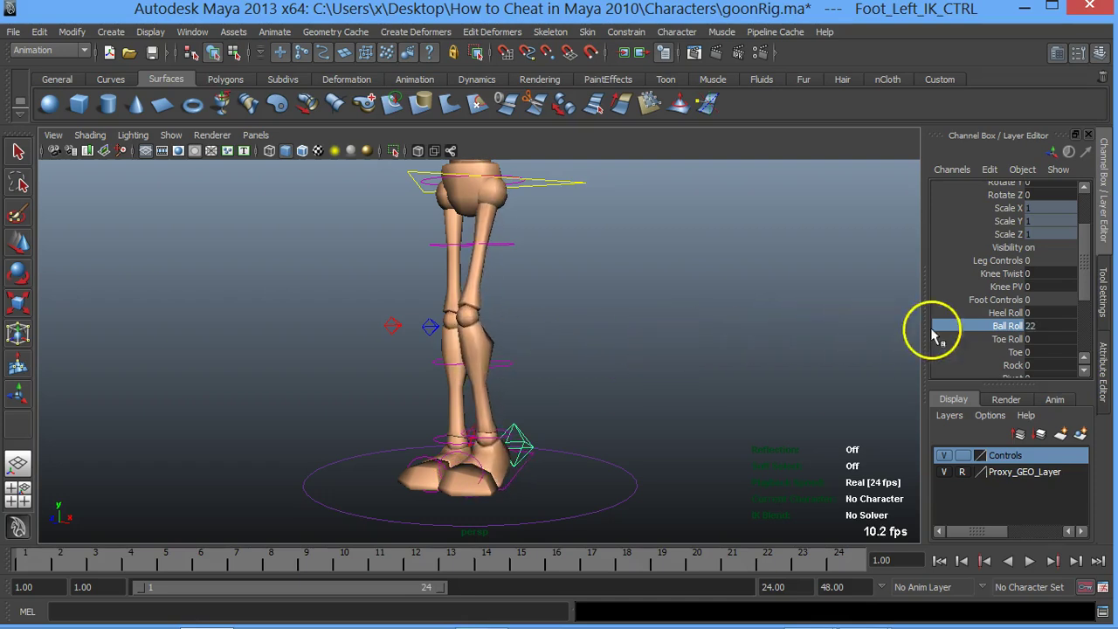
click(1004, 313)
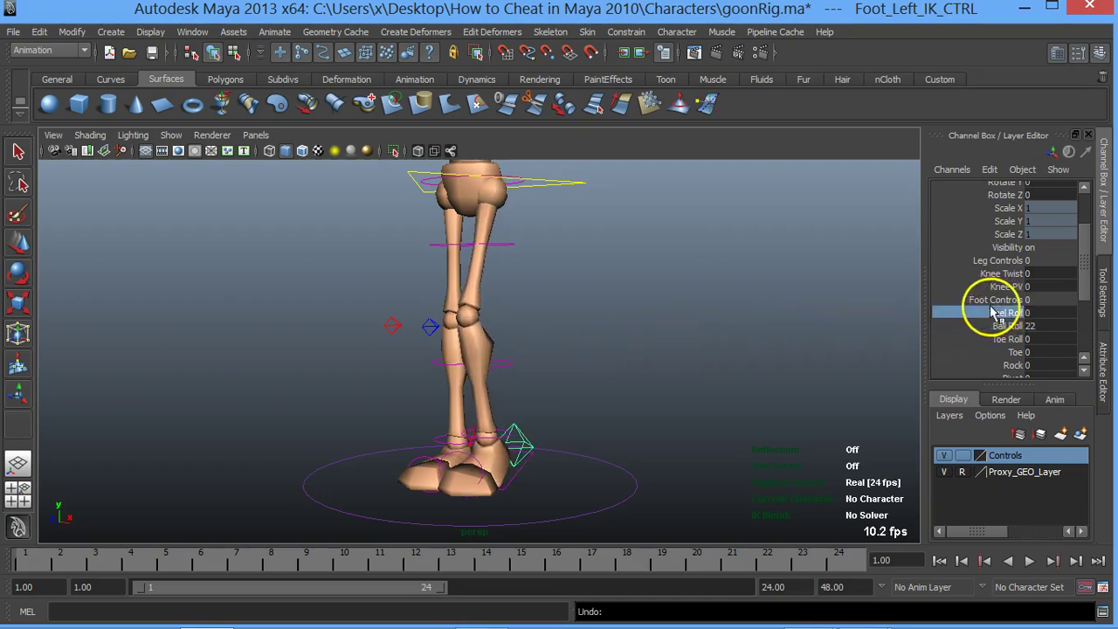
mouse_move(595, 360)
middle_down()
mouse_move(764, 344)
mouse_move(554, 347)
mouse_move(669, 347)
mouse_move(576, 352)
mouse_move(657, 364)
mouse_move(508, 366)
mouse_move(595, 365)
mouse_move(480, 387)
mouse_move(669, 375)
mouse_move(602, 382)
mouse_move(684, 408)
middle_up()
- Test Ball Roll and Toe Roll on the left foot, undoing both back to 0
key(ctrl+z)
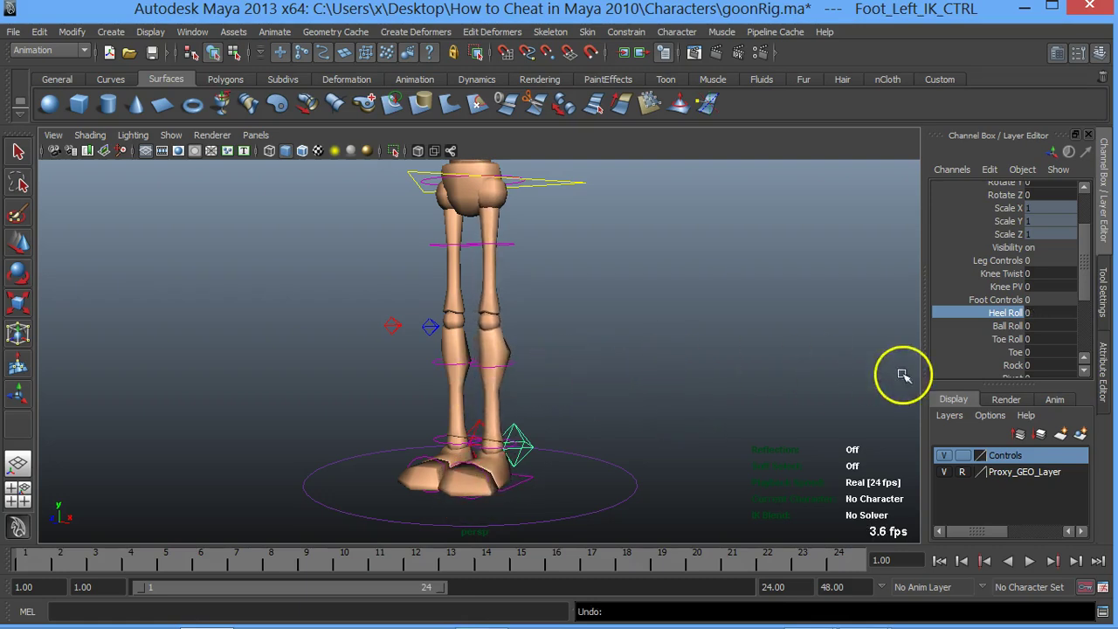
click(997, 329)
mouse_move(560, 385)
middle_down()
mouse_move(696, 361)
mouse_move(382, 392)
mouse_move(824, 369)
mouse_move(551, 370)
mouse_move(763, 343)
middle_up()
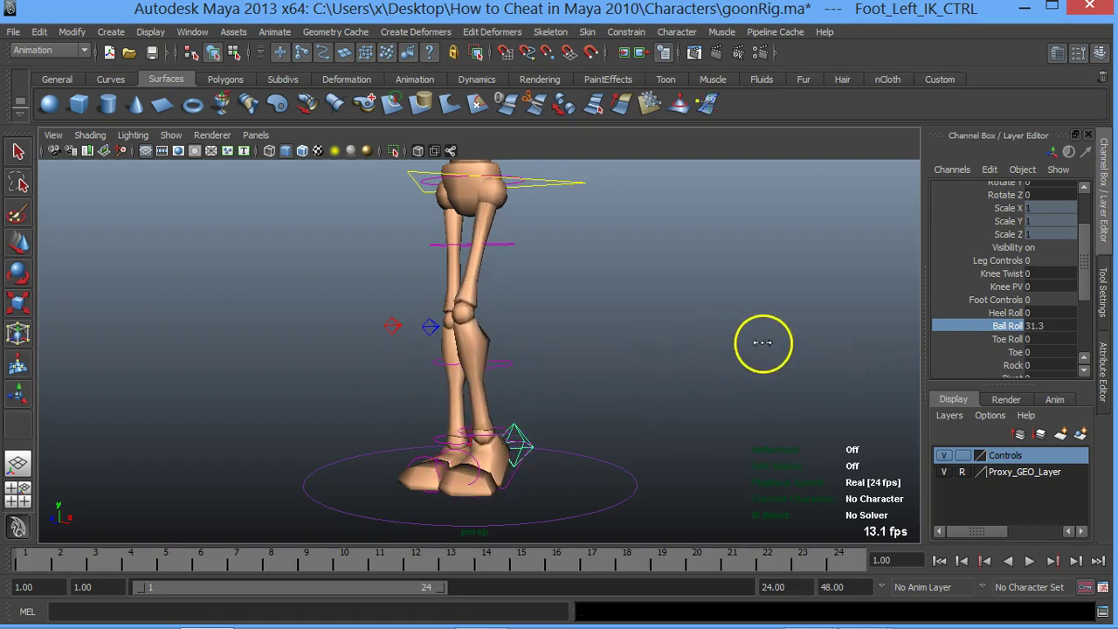
key(ctrl+z)
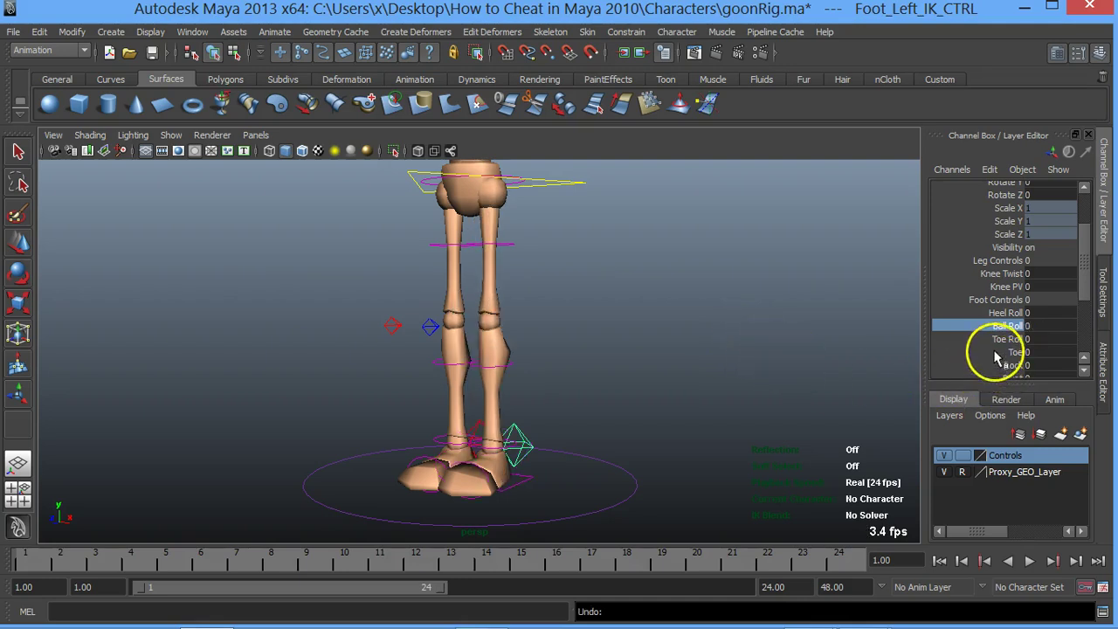
click(1005, 338)
mouse_move(579, 369)
middle_down()
mouse_move(747, 375)
mouse_move(370, 385)
mouse_move(644, 392)
mouse_move(471, 388)
middle_up()
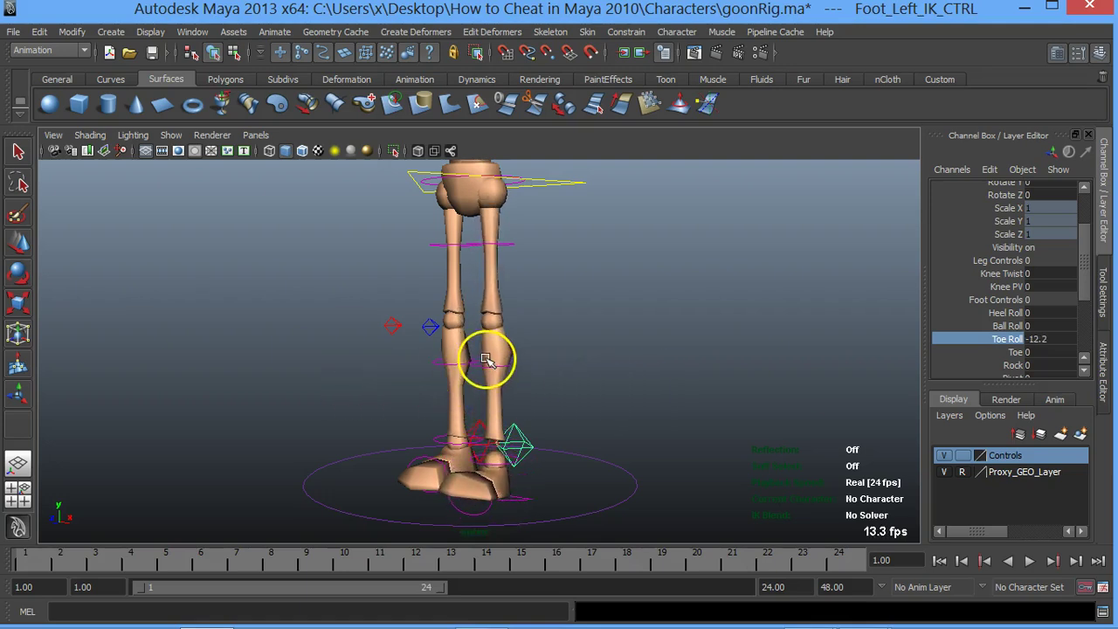
key(ctrl+z)
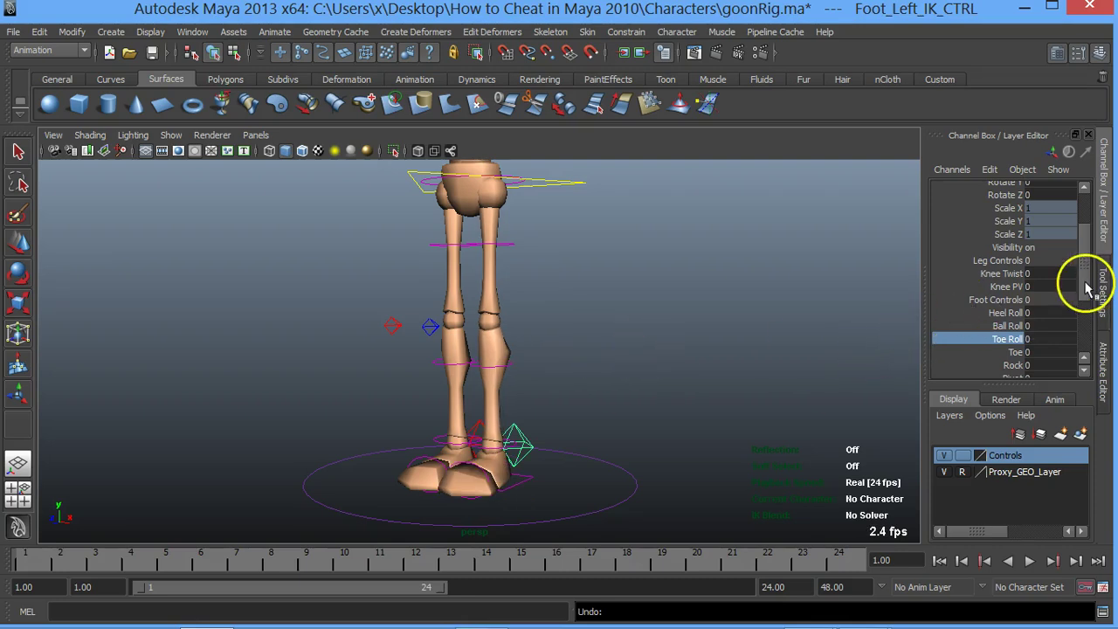
scroll(1087, 289, down, 1)
click(1012, 314)
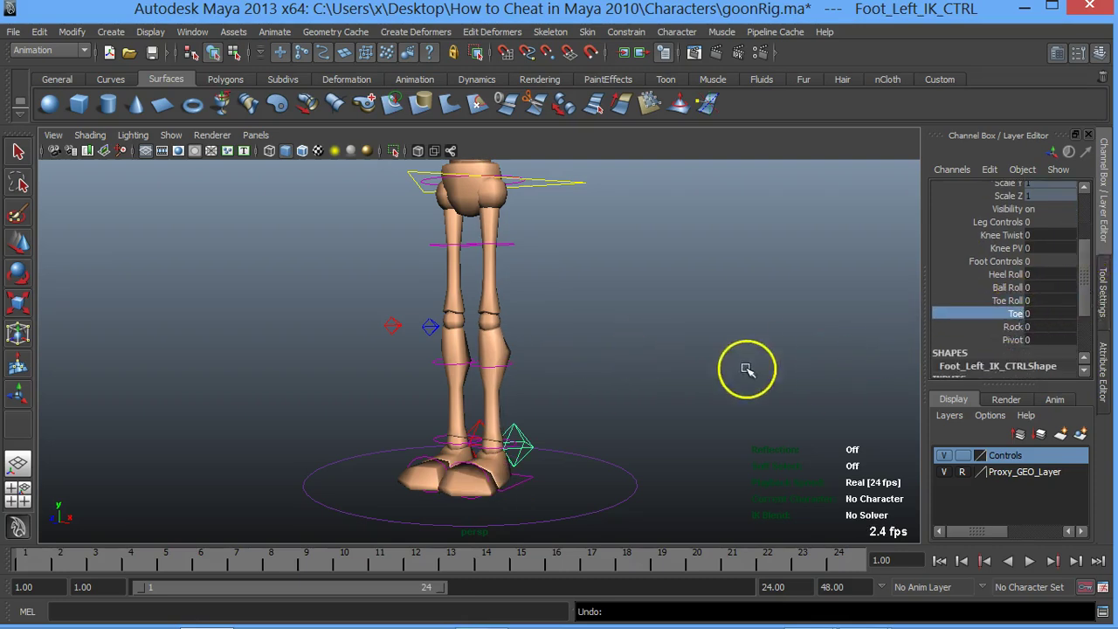
mouse_move(499, 407)
middle_down()
mouse_move(457, 407)
mouse_move(899, 392)
mouse_move(399, 394)
mouse_move(911, 403)
mouse_move(149, 396)
middle_up()
middle_drag(282, 390, 647, 381)
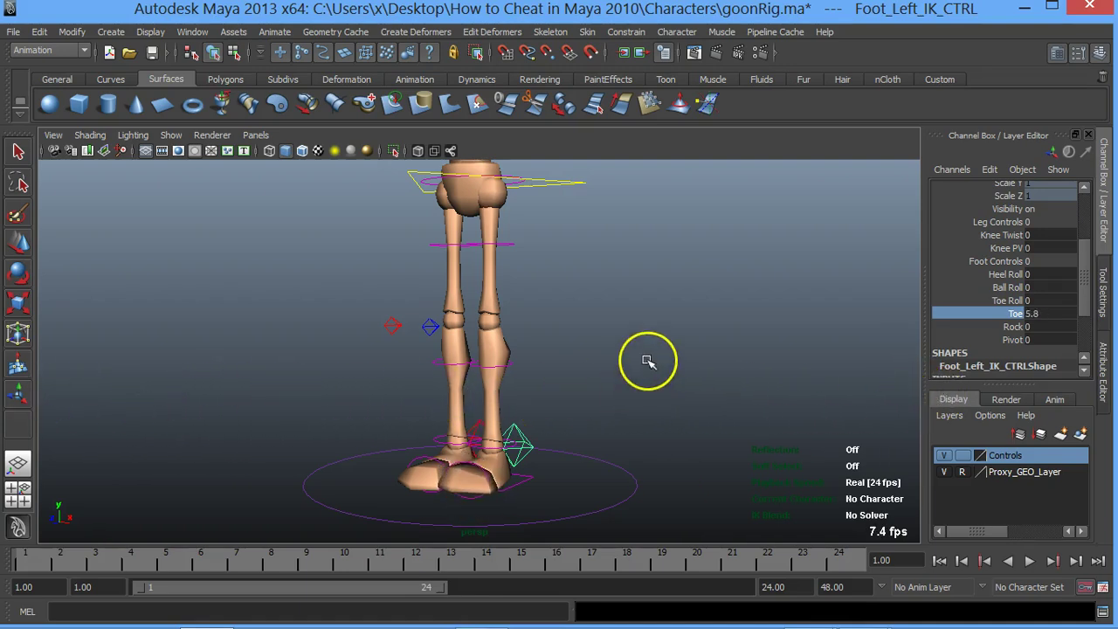
click(1013, 327)
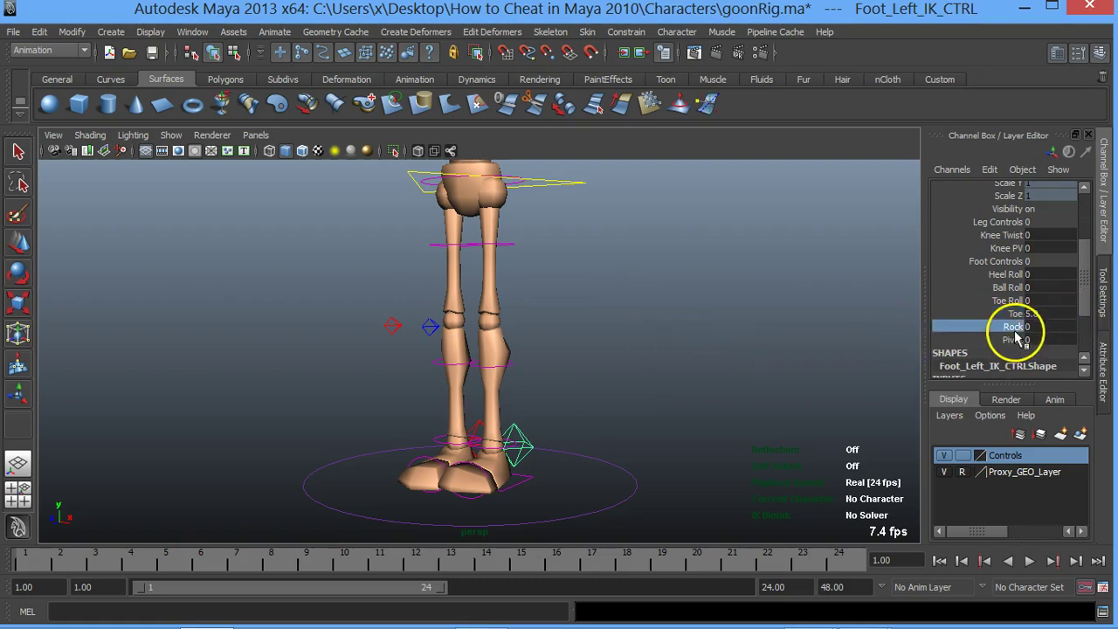
mouse_move(588, 395)
middle_down()
mouse_move(320, 400)
mouse_move(848, 407)
mouse_move(399, 412)
mouse_move(846, 411)
mouse_move(527, 410)
mouse_move(861, 424)
middle_up()
key(ctrl+z)
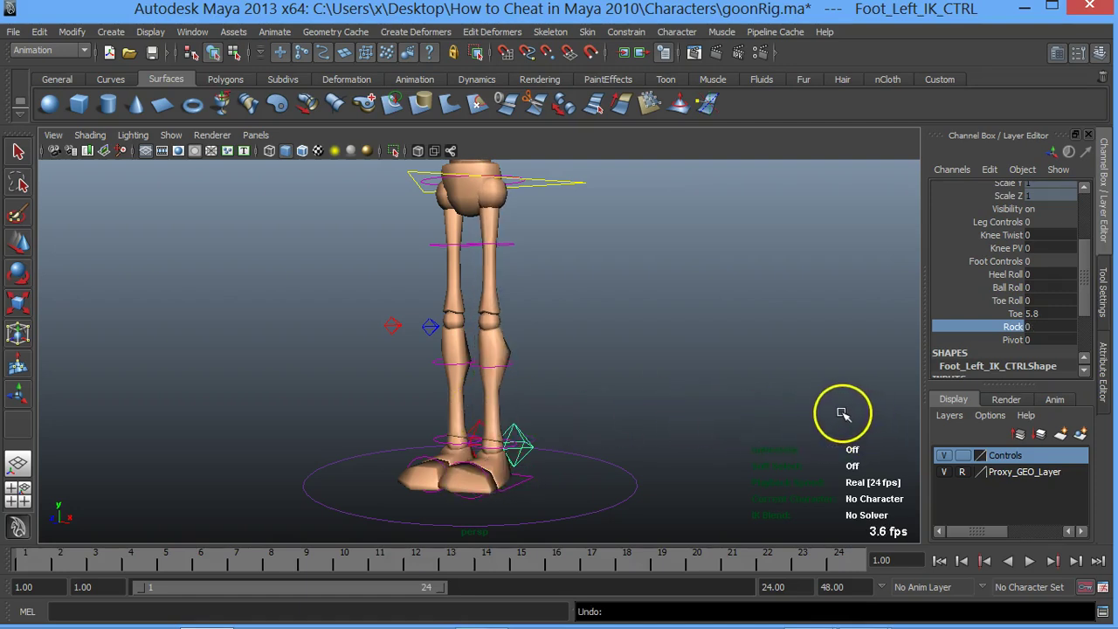
click(1013, 339)
mouse_move(507, 419)
middle_down()
mouse_move(361, 424)
mouse_move(869, 419)
mouse_move(424, 421)
mouse_move(707, 407)
mouse_move(439, 410)
mouse_move(514, 414)
middle_up()
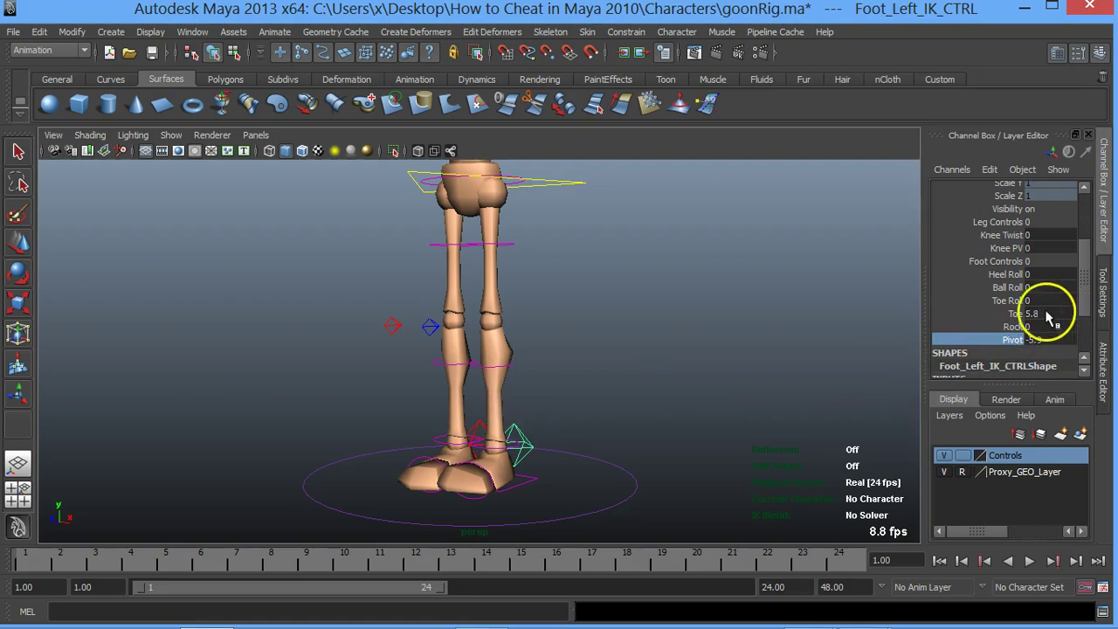
click(1013, 313)
mouse_move(644, 375)
middle_down()
mouse_move(562, 387)
mouse_move(599, 351)
middle_up()
click(978, 301)
mouse_move(442, 331)
middle_down()
mouse_move(655, 339)
mouse_move(732, 362)
middle_up()
click(1011, 327)
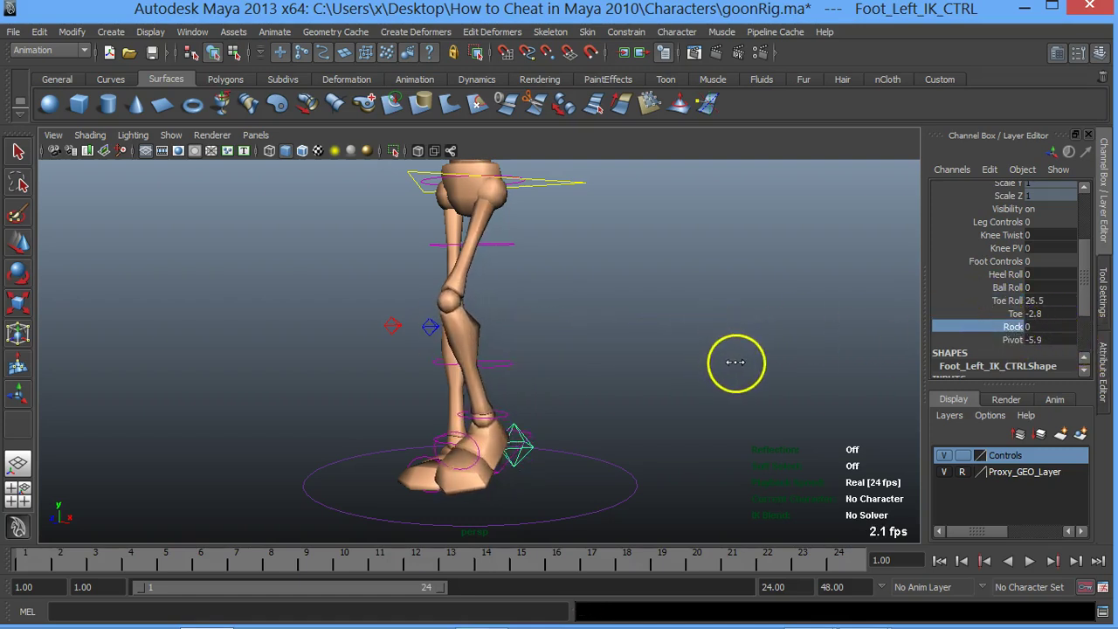
click(961, 340)
mouse_move(550, 344)
middle_down()
mouse_move(417, 404)
mouse_move(611, 389)
middle_up()
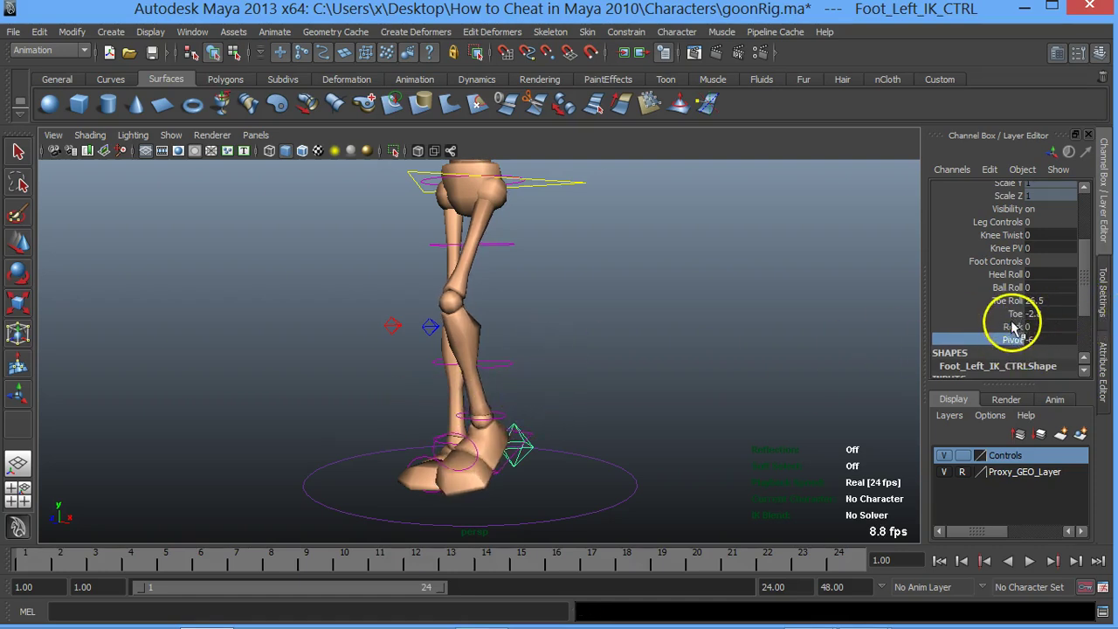
click(1014, 315)
mouse_move(505, 309)
middle_down()
mouse_move(412, 387)
mouse_move(569, 380)
mouse_move(948, 393)
mouse_move(780, 372)
middle_up()
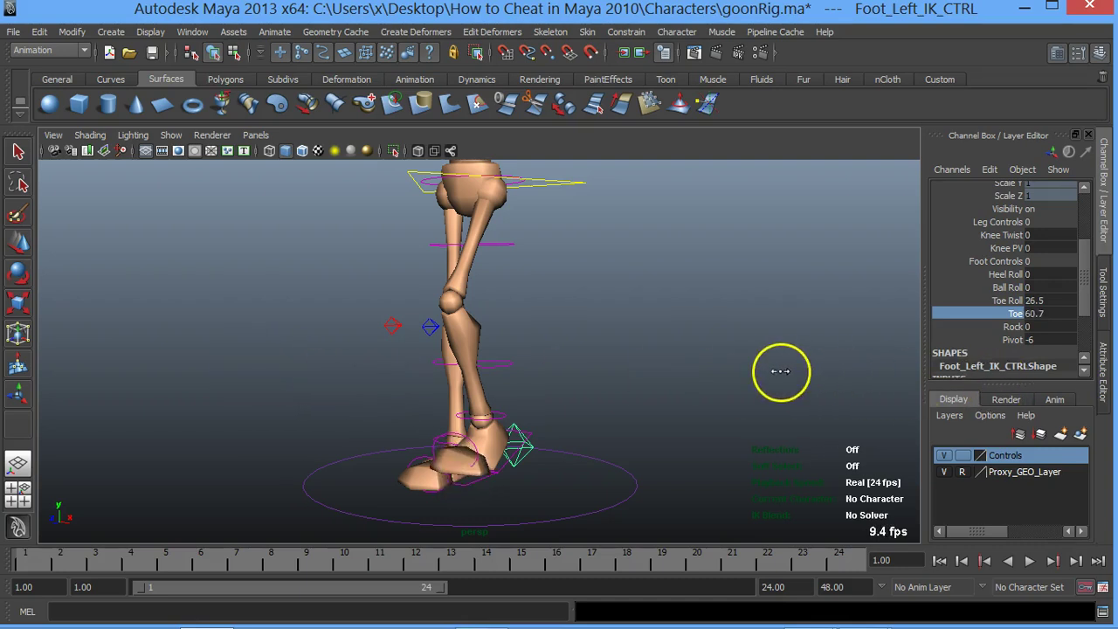
click(1013, 340)
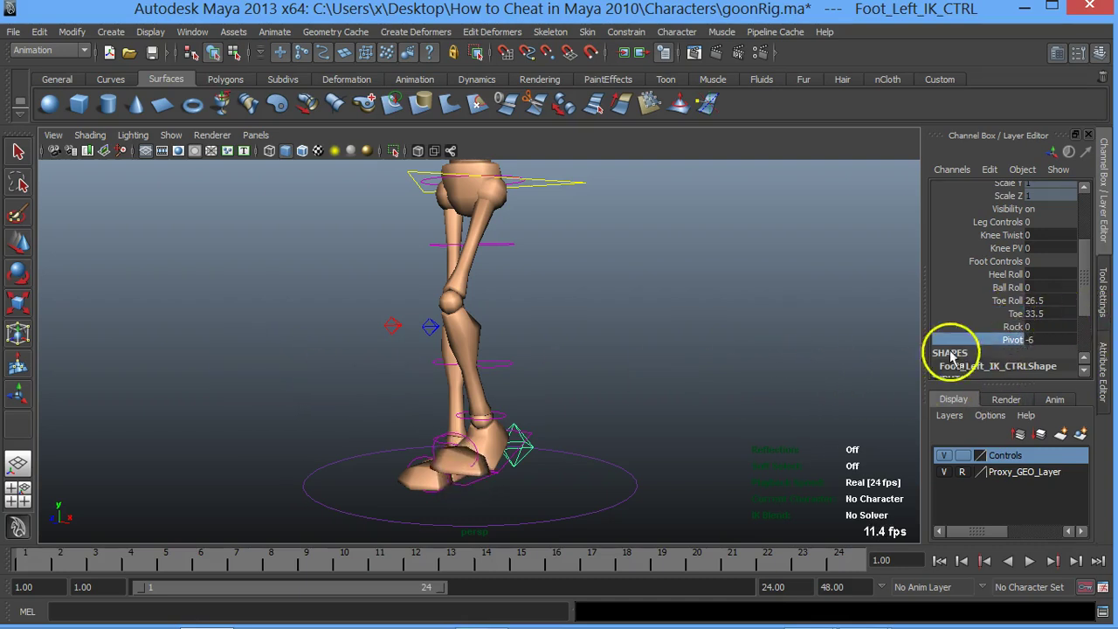
mouse_move(645, 375)
middle_down()
mouse_move(786, 361)
mouse_move(250, 367)
mouse_move(742, 361)
mouse_move(332, 371)
middle_up()
key(ctrl+z)
key(ctrl+z)
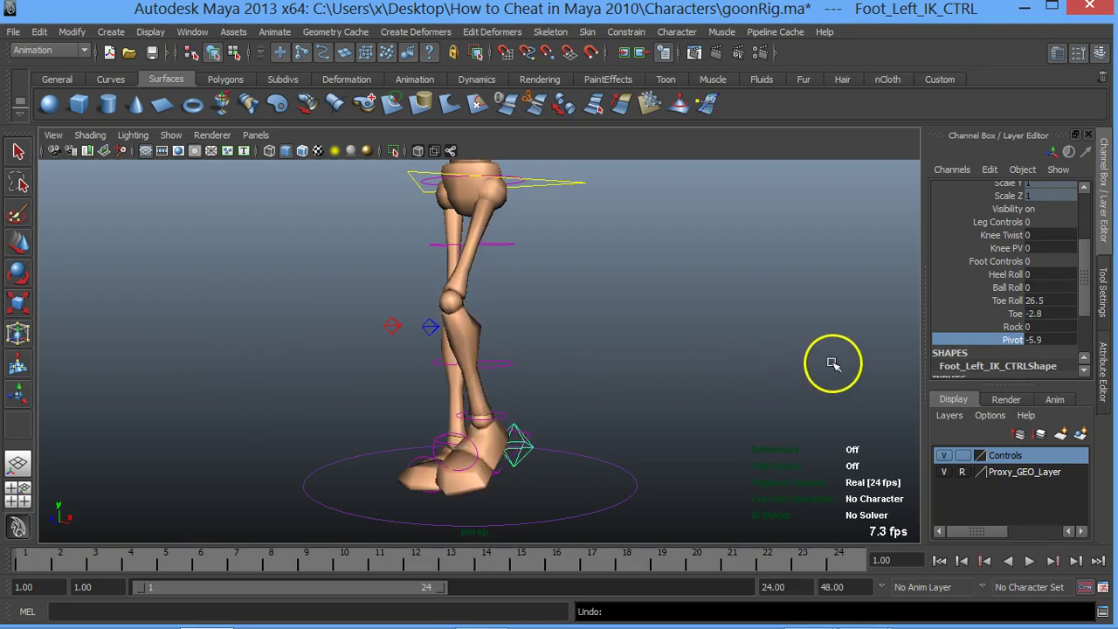
key(ctrl+z)
key(ctrl+z)
key(ctrl+z)
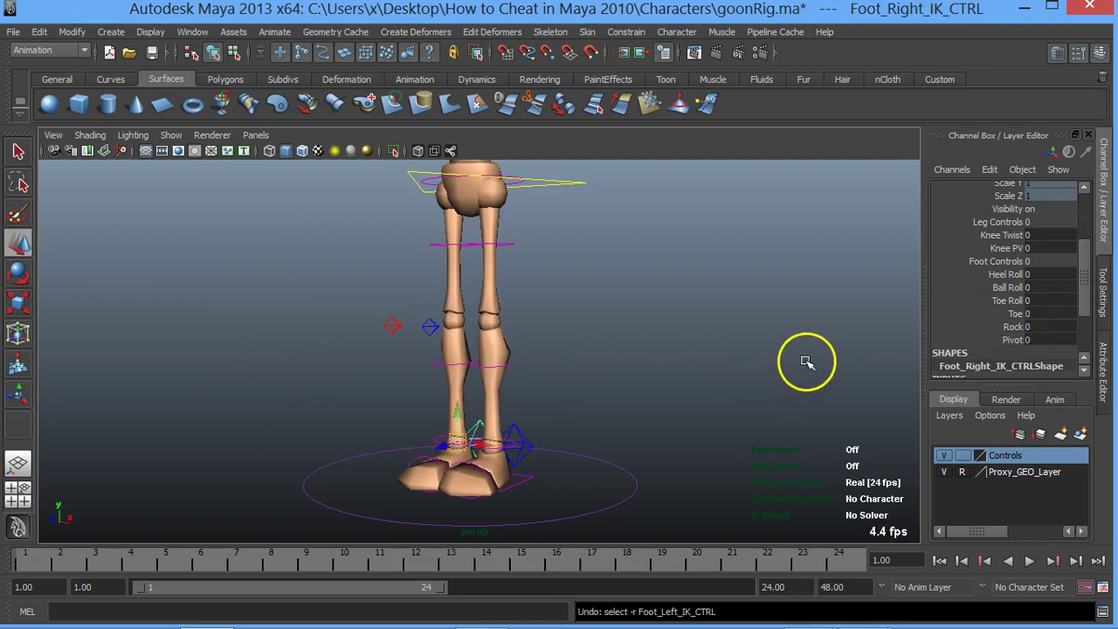
- Move the left knee pole-vector control, undo the right one's move, and pull back to the full Goon
click(647, 415)
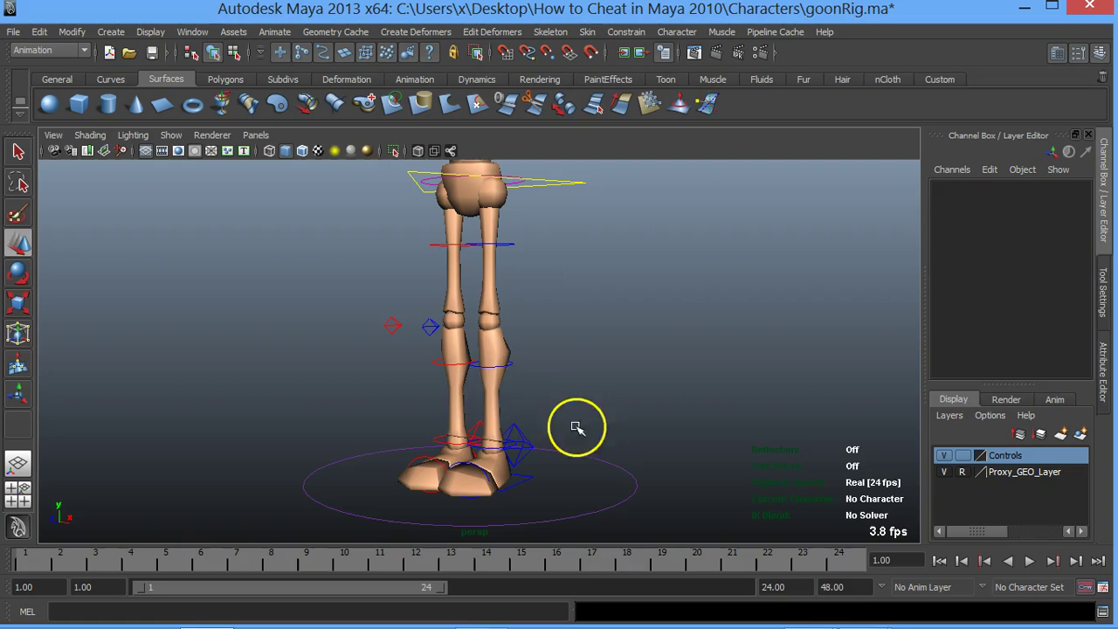
click(477, 428)
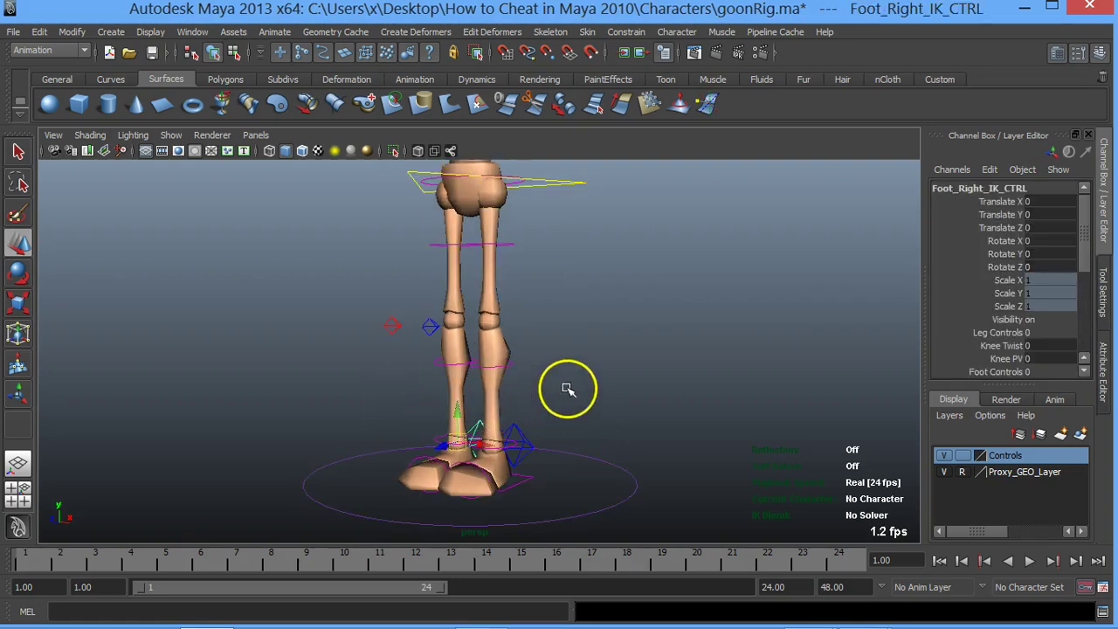
mouse_move(445, 325)
mouse_down()
mouse_move(619, 342)
mouse_move(373, 335)
mouse_up()
click(397, 325)
key(ctrl+z)
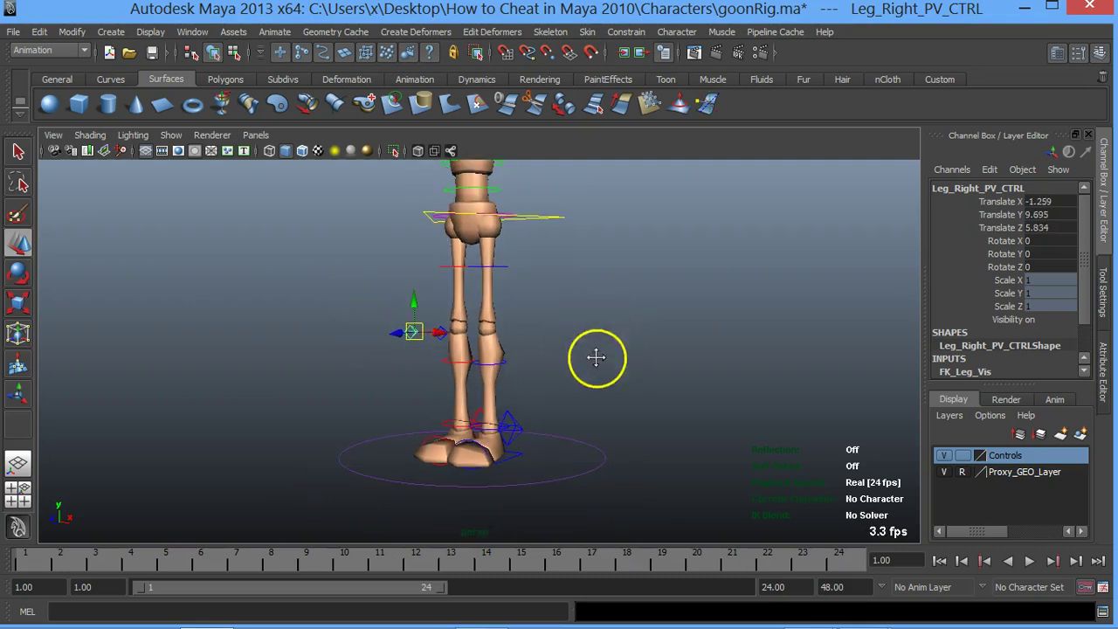
alt+middle_drag(596, 356, 603, 429)
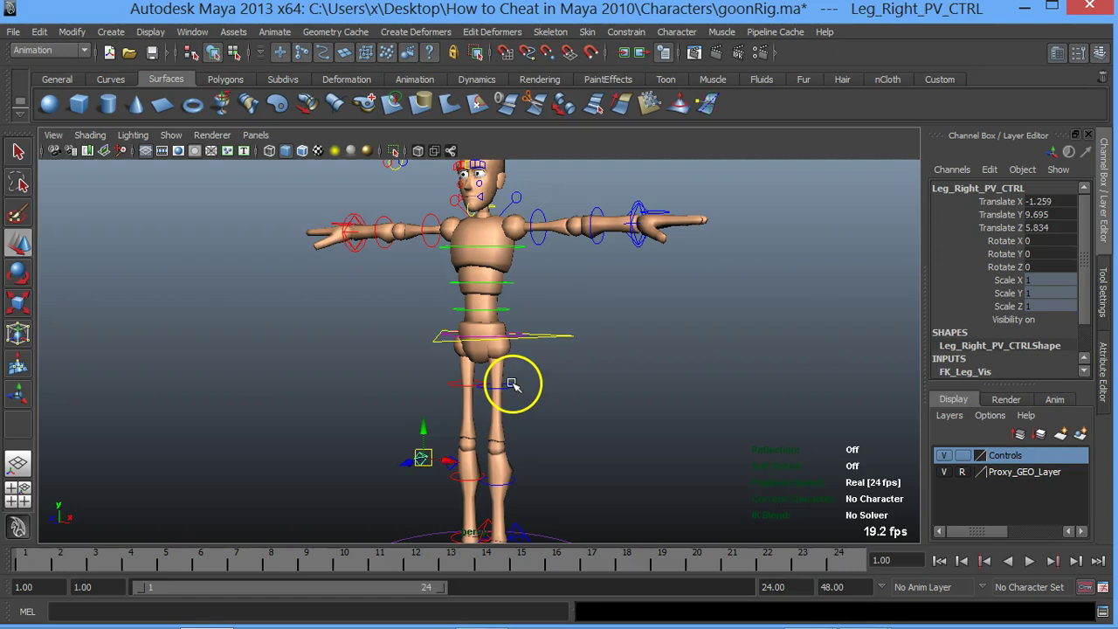
click(512, 384)
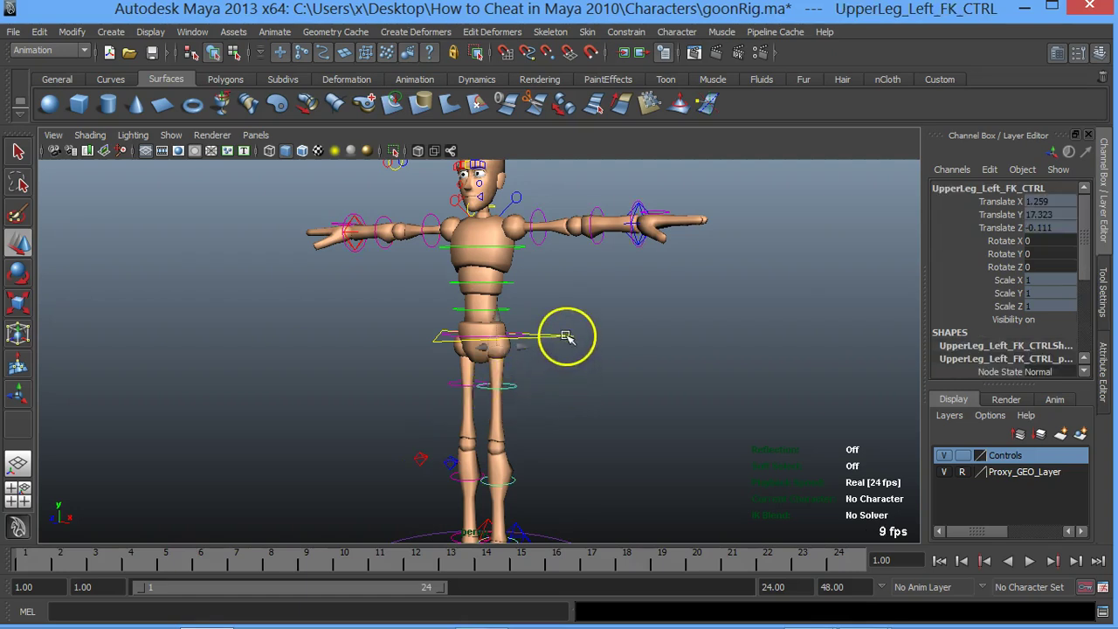
click(566, 336)
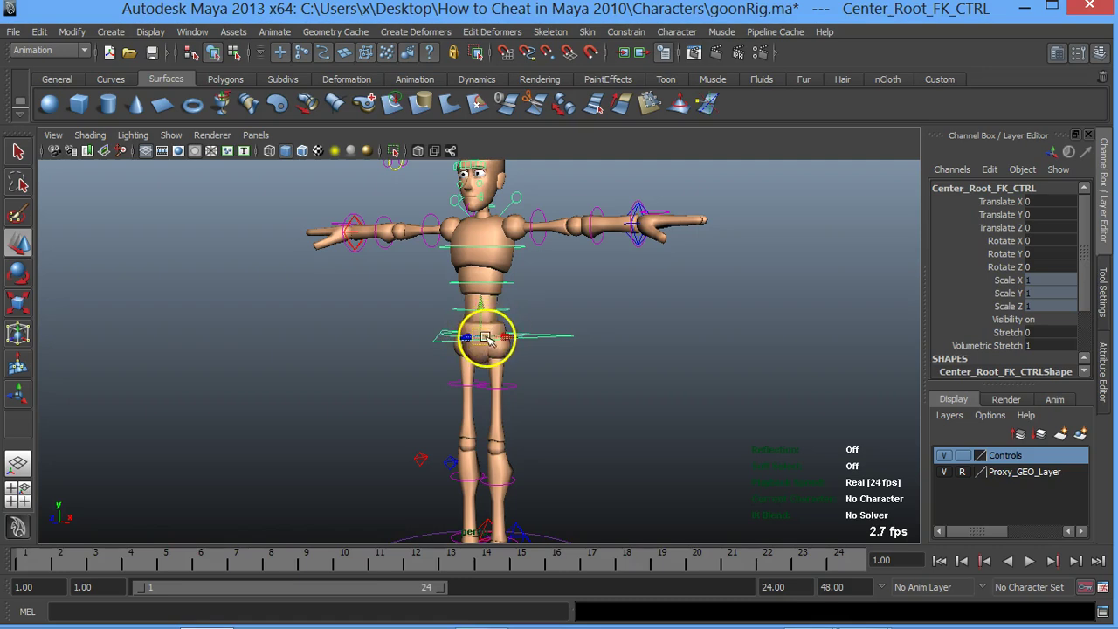
mouse_move(519, 346)
alt+mouse_down()
mouse_move(481, 379)
mouse_move(635, 347)
mouse_move(381, 361)
mouse_move(457, 350)
mouse_move(589, 367)
alt+mouse_up()
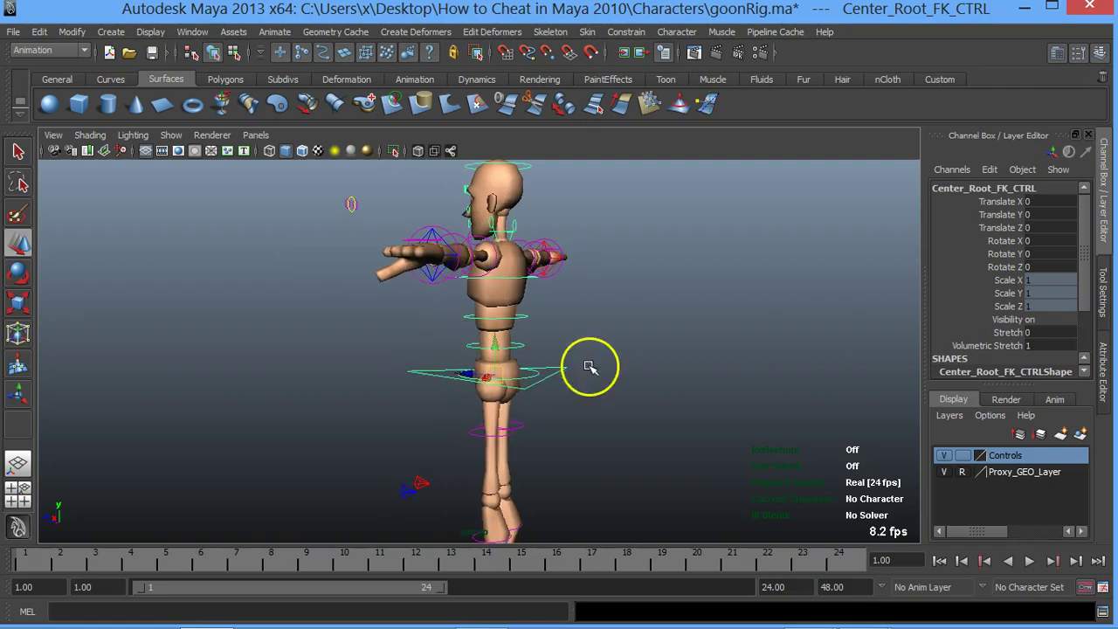
click(523, 346)
click(535, 380)
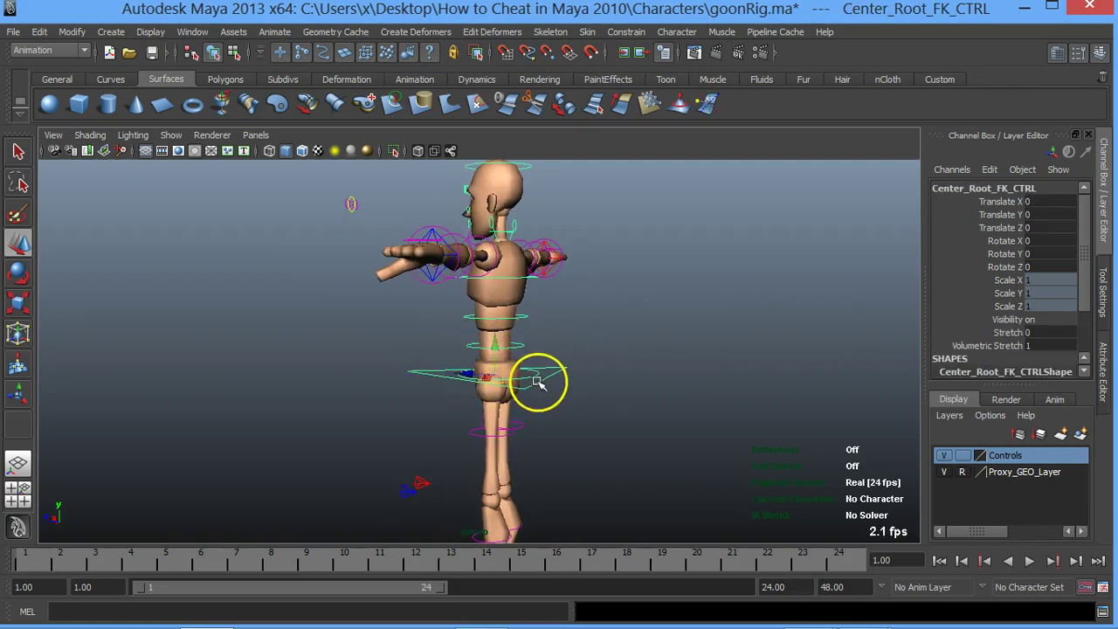
mouse_move(467, 375)
mouse_down()
mouse_move(405, 374)
mouse_move(651, 390)
mouse_move(382, 392)
mouse_move(414, 379)
mouse_move(586, 375)
mouse_move(570, 354)
mouse_move(516, 349)
mouse_move(517, 337)
mouse_move(528, 411)
mouse_up()
click(437, 382)
click(441, 382)
key(e)
key(z)
key(shift+z)
key(z)
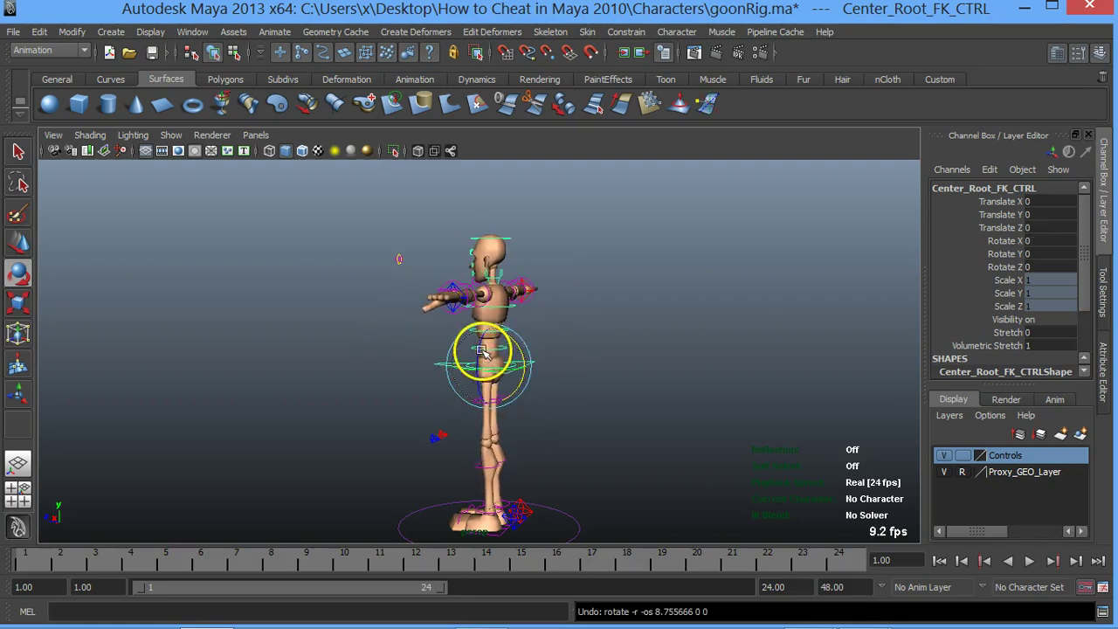
mouse_move(470, 354)
alt+mouse_down()
mouse_move(594, 375)
mouse_move(674, 364)
alt+mouse_up()
scroll(562, 347, up, 2)
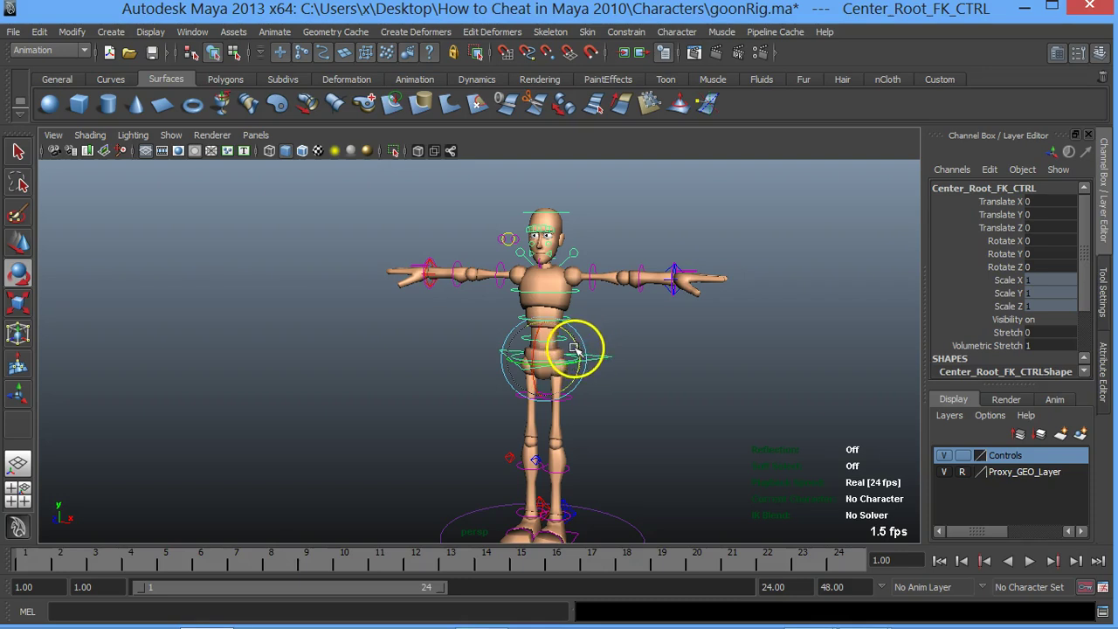
mouse_move(574, 348)
mouse_down()
mouse_move(574, 319)
mouse_move(599, 370)
mouse_move(588, 321)
mouse_up()
key(ctrl+z)
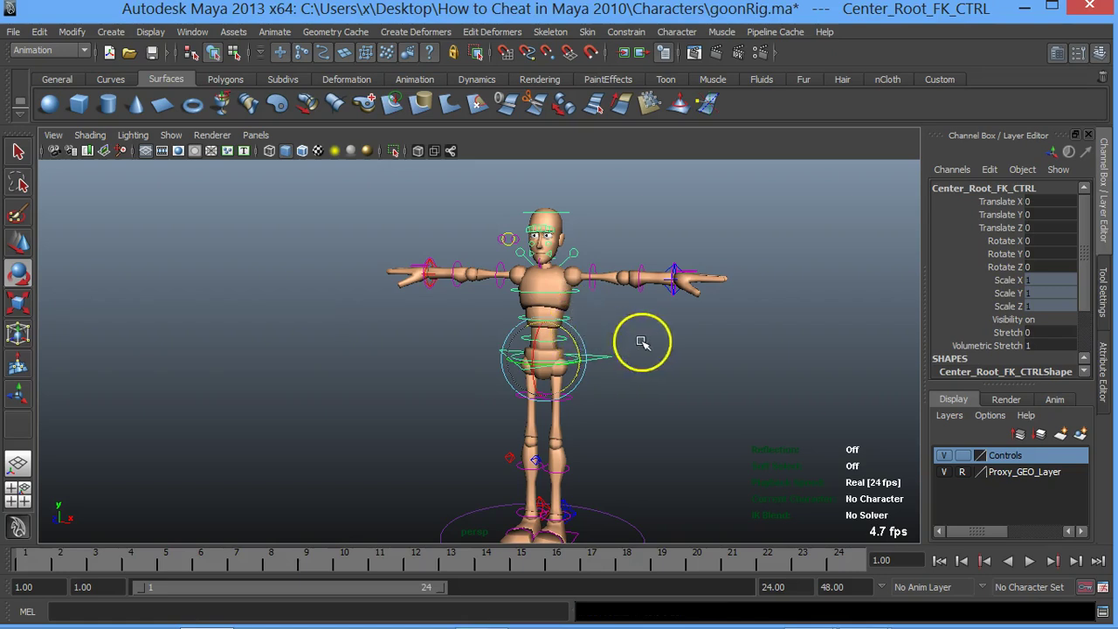
click(644, 338)
mouse_move(576, 346)
alt+mouse_down()
mouse_move(582, 357)
mouse_move(380, 349)
mouse_move(573, 342)
mouse_move(547, 347)
alt+mouse_up()
click(527, 355)
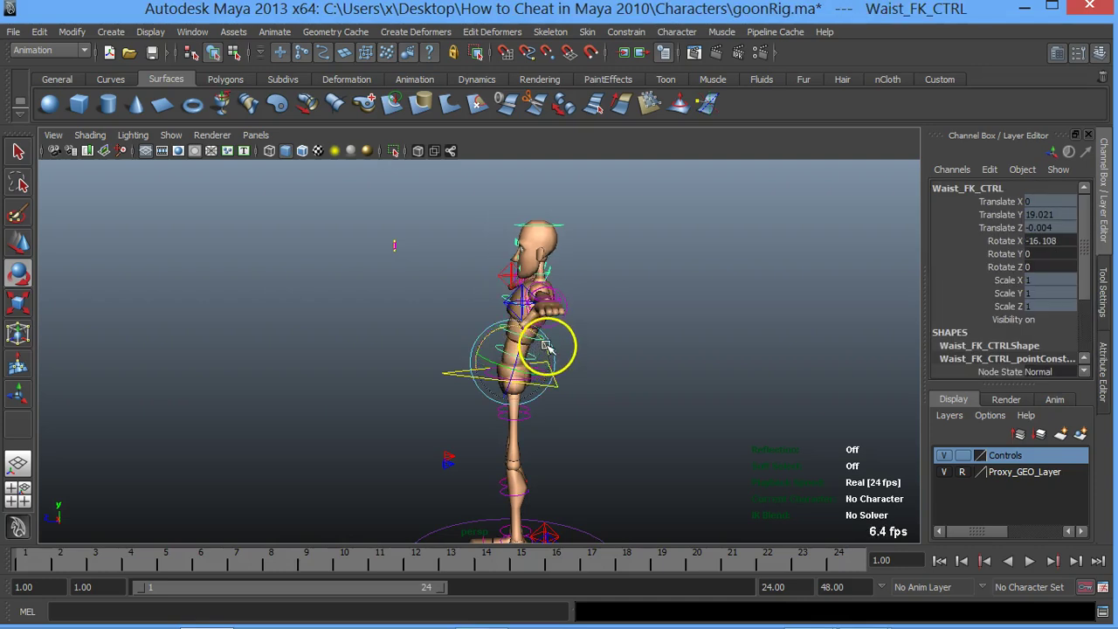
click(504, 315)
click(500, 325)
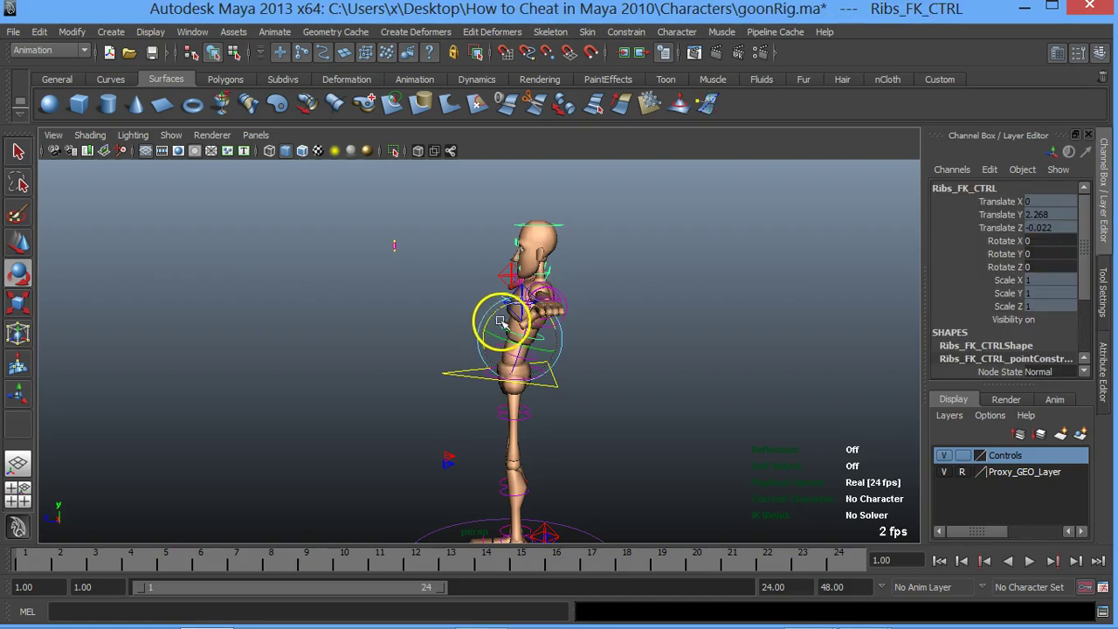
drag(494, 314, 484, 319)
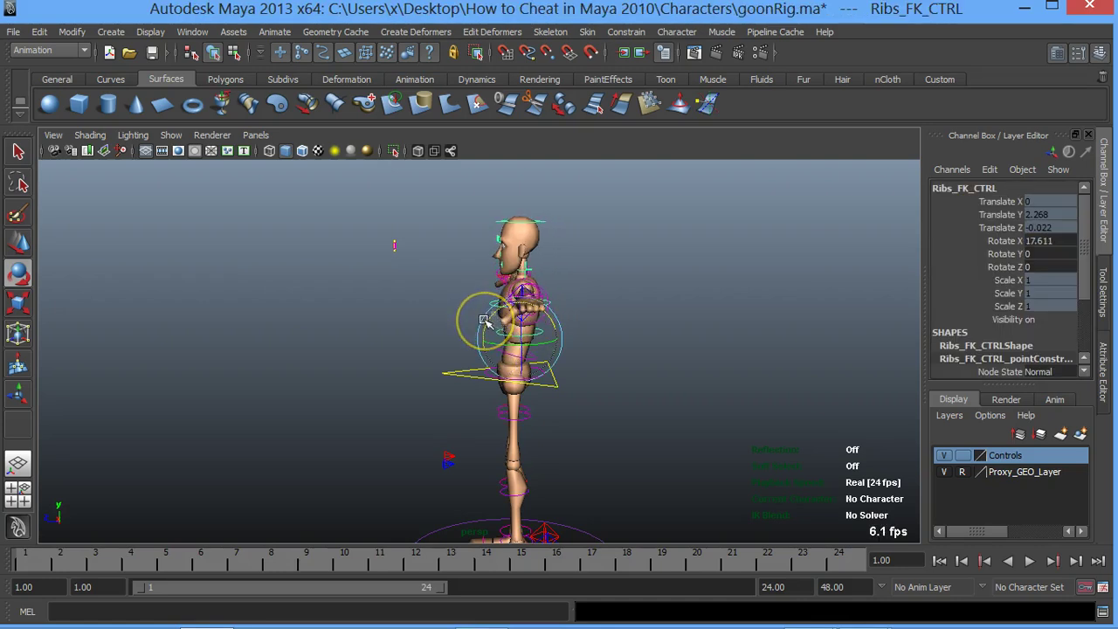
key(ctrl+z)
key(ctrl+z)
key(ctrl+z)
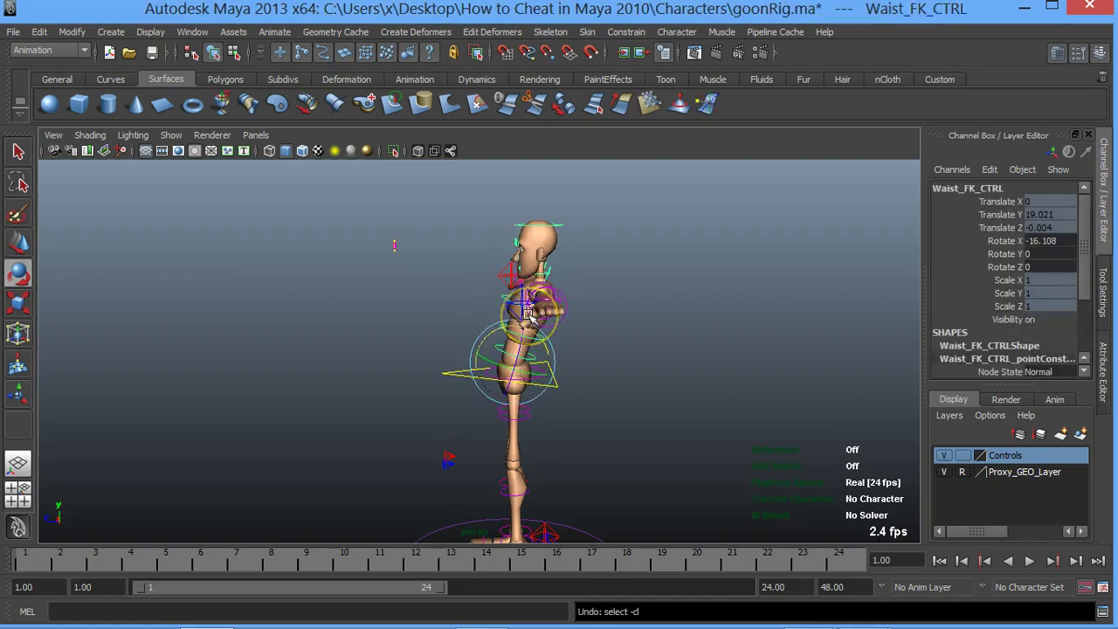
key(ctrl+z)
key(ctrl+z)
- Rotate both upper-arm FK controls down on Z so the arms hang at the sides
alt+drag(467, 327, 586, 338)
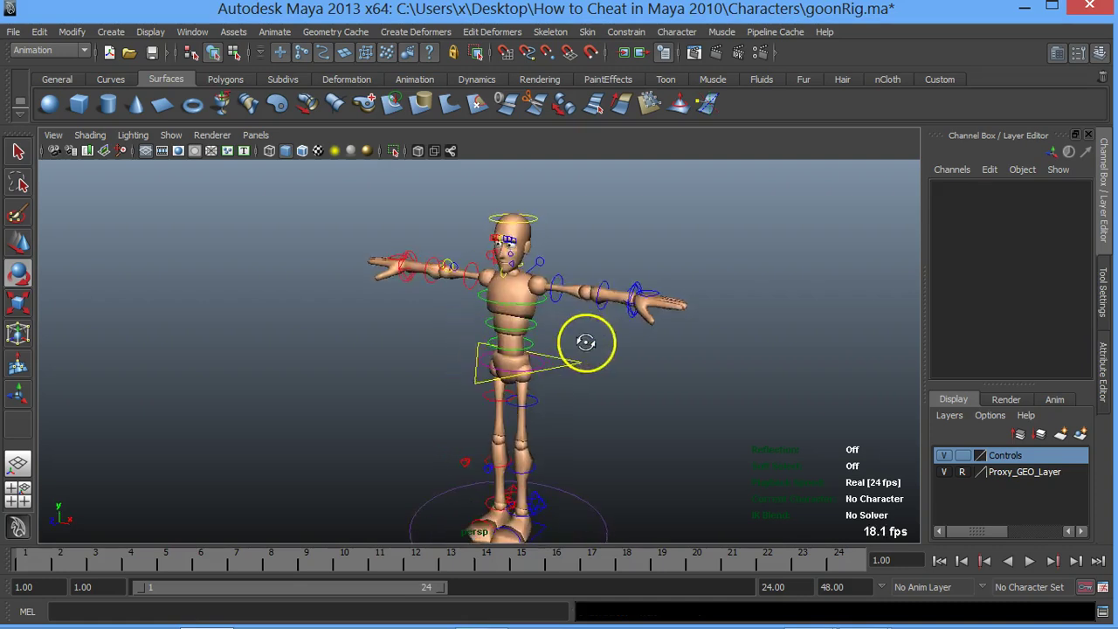
scroll(616, 317, up, 3)
click(599, 236)
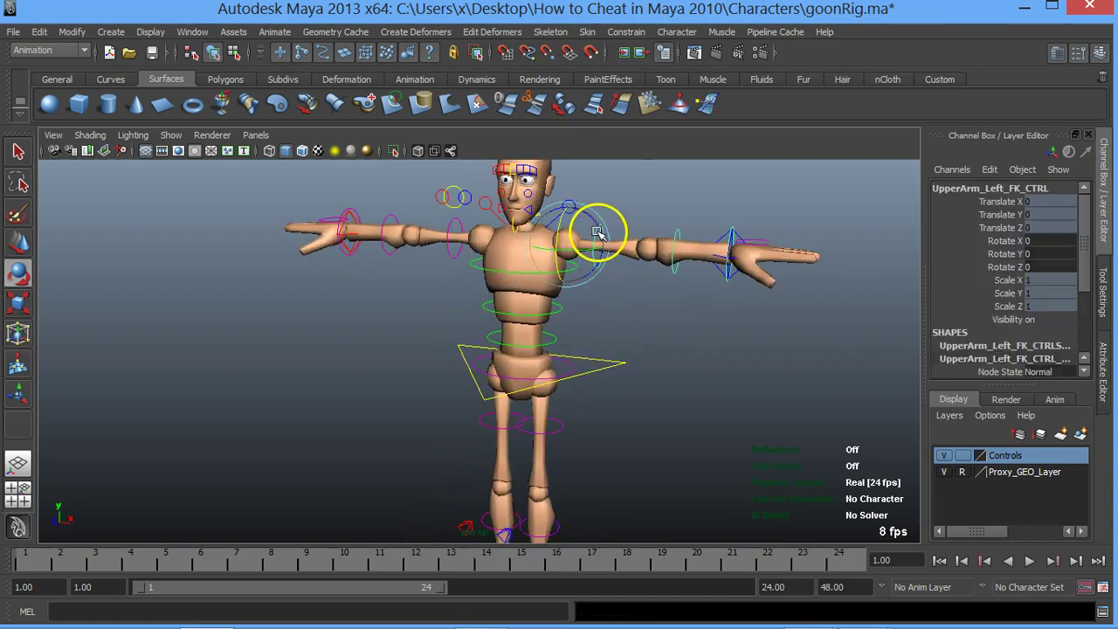
drag(597, 225, 619, 257)
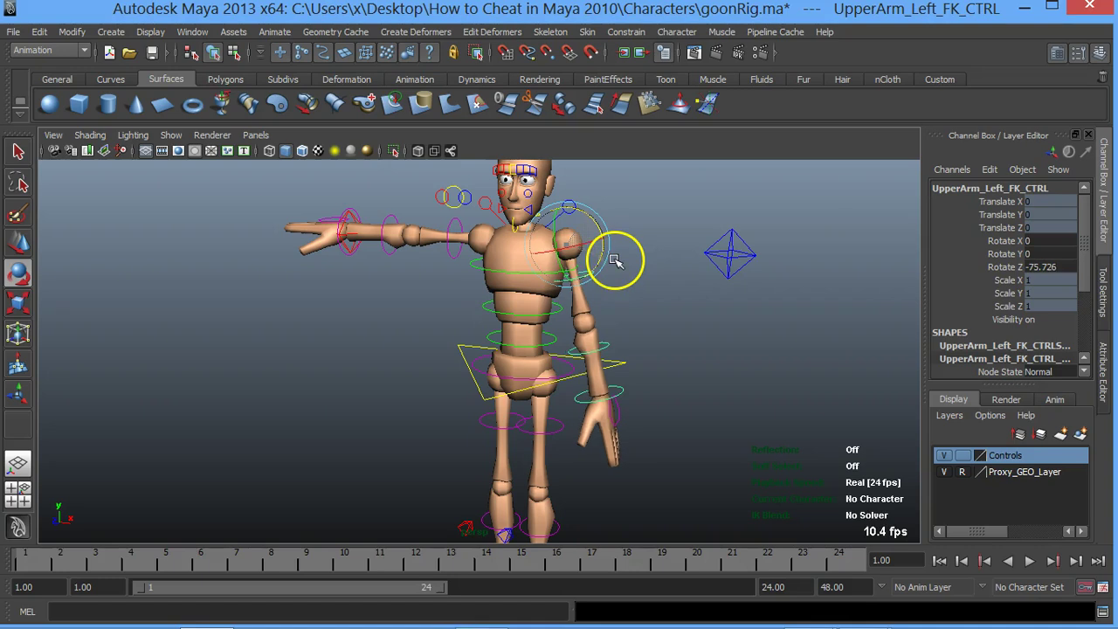
click(455, 223)
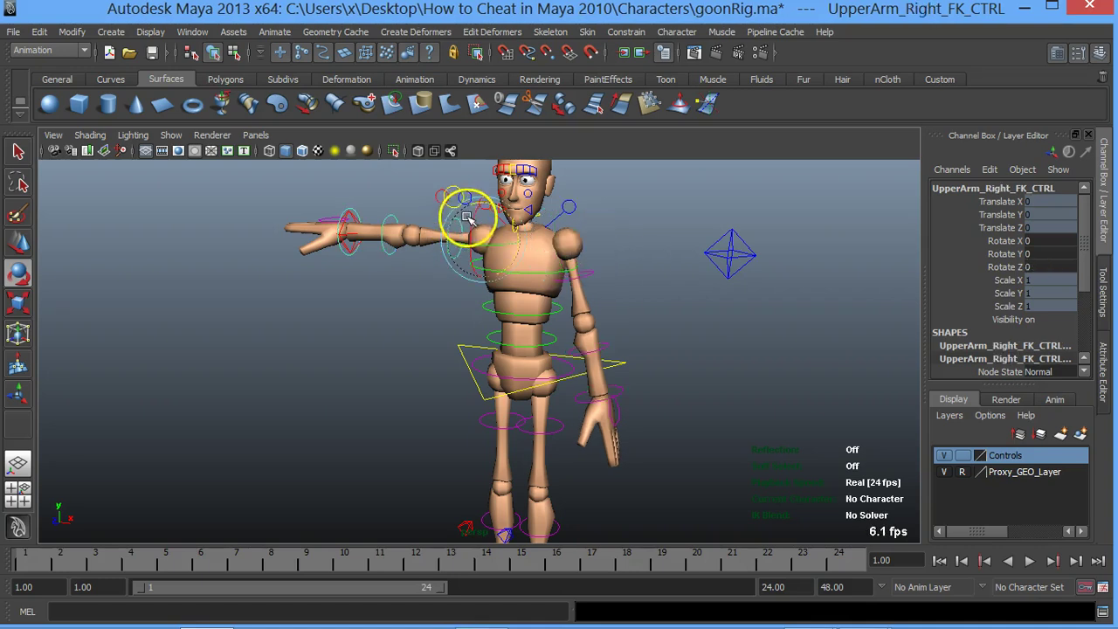
mouse_move(484, 200)
mouse_down()
mouse_move(392, 105)
mouse_move(354, 97)
mouse_move(399, 207)
mouse_move(340, 192)
mouse_move(362, 210)
mouse_move(352, 205)
mouse_up()
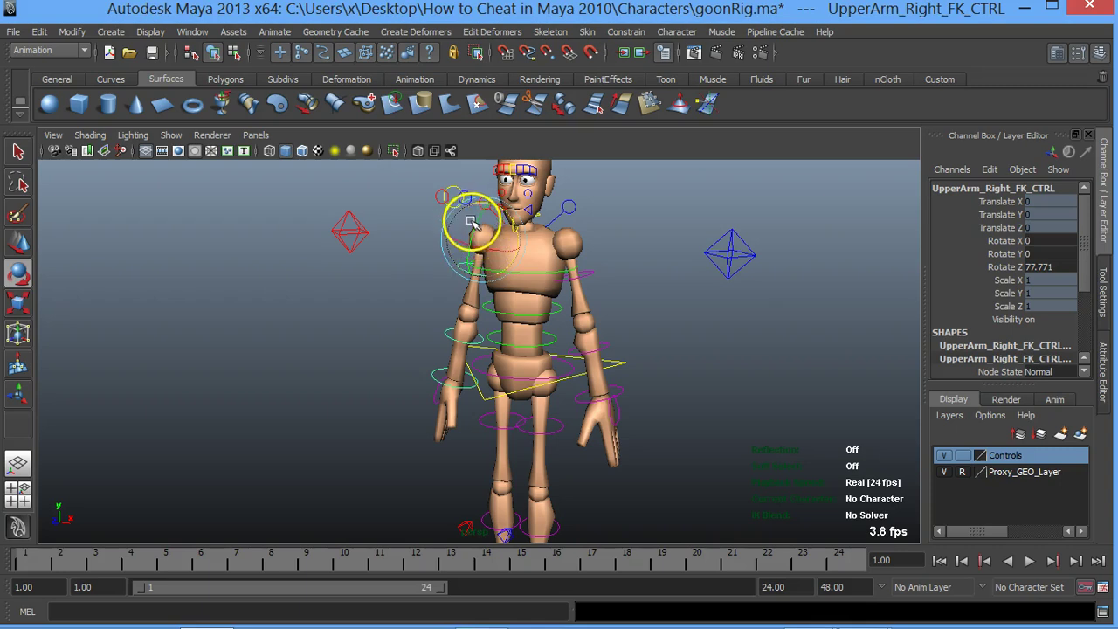
mouse_move(472, 235)
mouse_down()
mouse_move(462, 194)
mouse_move(486, 200)
mouse_move(457, 257)
mouse_move(487, 215)
mouse_move(474, 222)
mouse_up()
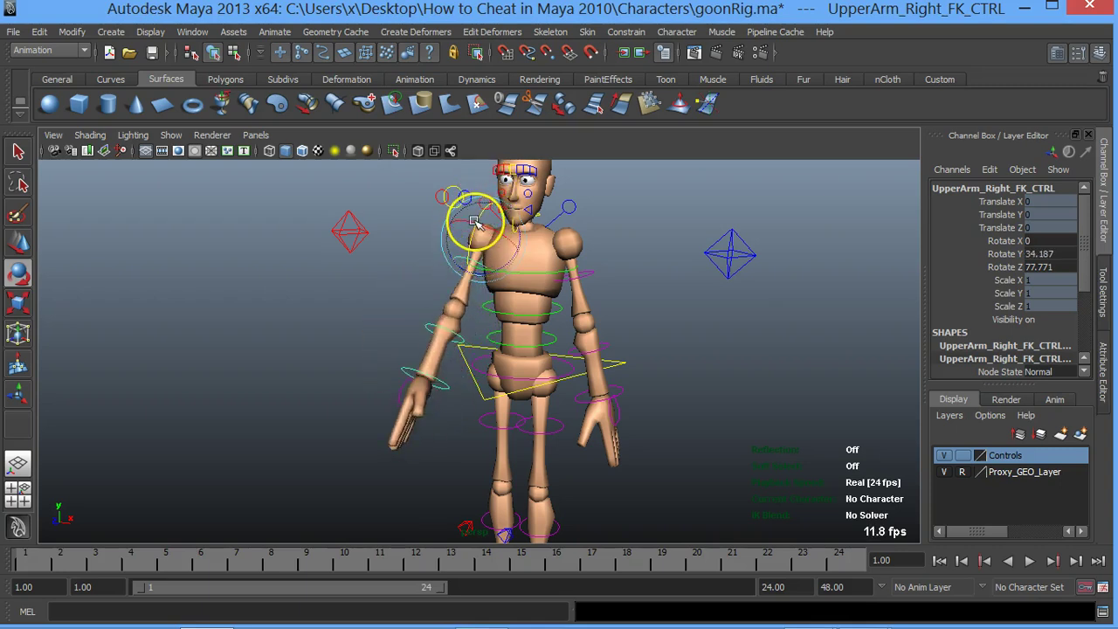
key(ctrl+z)
- Rotate and twist the left lower-arm FK control, undoing the outward rotation
click(603, 288)
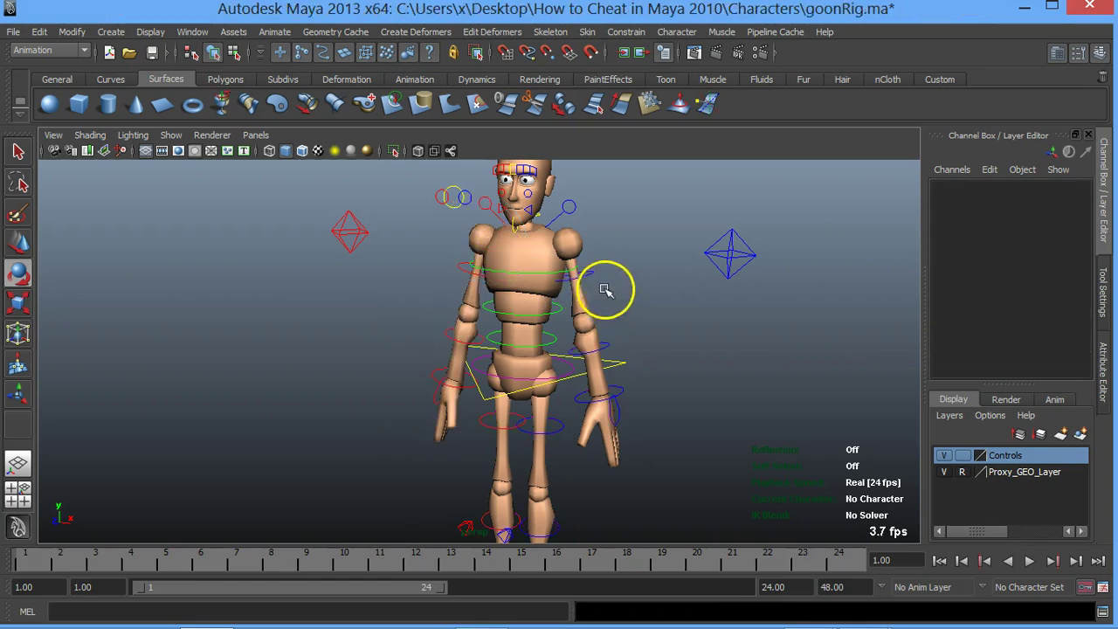
click(590, 276)
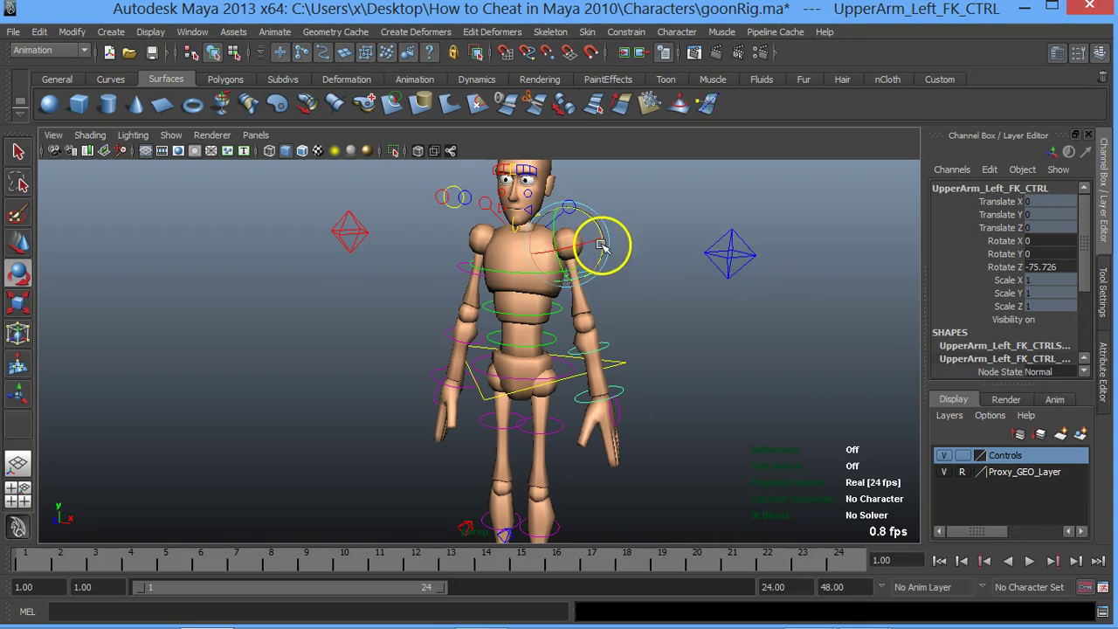
click(618, 342)
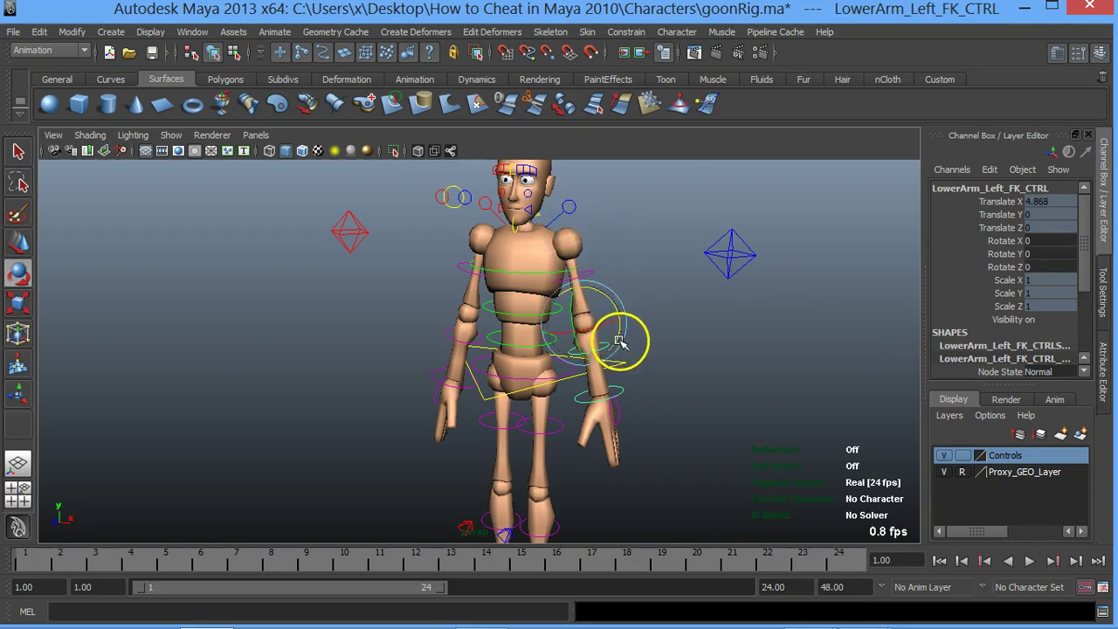
mouse_move(609, 308)
mouse_down()
mouse_move(604, 270)
mouse_move(643, 335)
mouse_move(619, 275)
mouse_move(638, 304)
mouse_up()
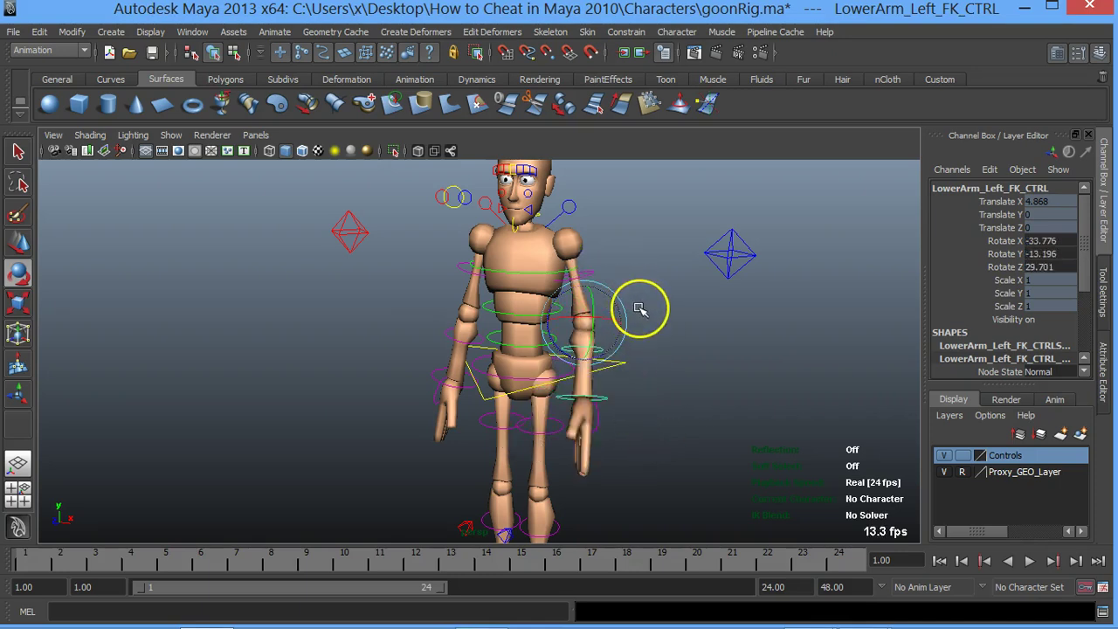
key(ctrl+z)
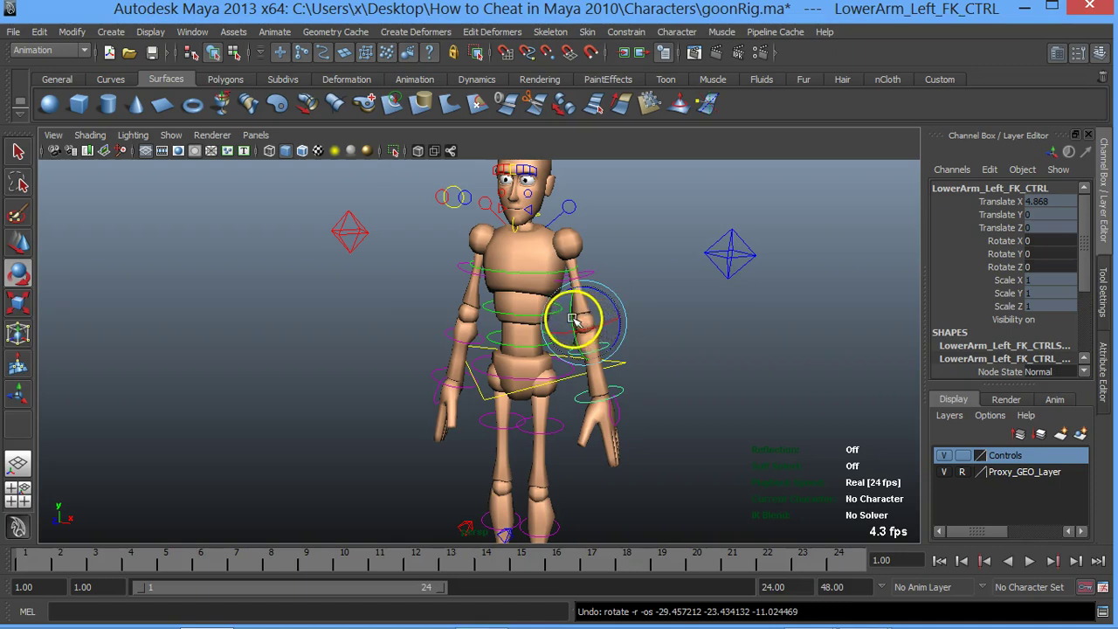
mouse_move(573, 318)
mouse_down()
mouse_move(582, 267)
mouse_move(581, 332)
mouse_move(559, 294)
mouse_move(564, 317)
mouse_move(557, 327)
mouse_move(564, 315)
mouse_move(554, 303)
mouse_move(548, 349)
mouse_up()
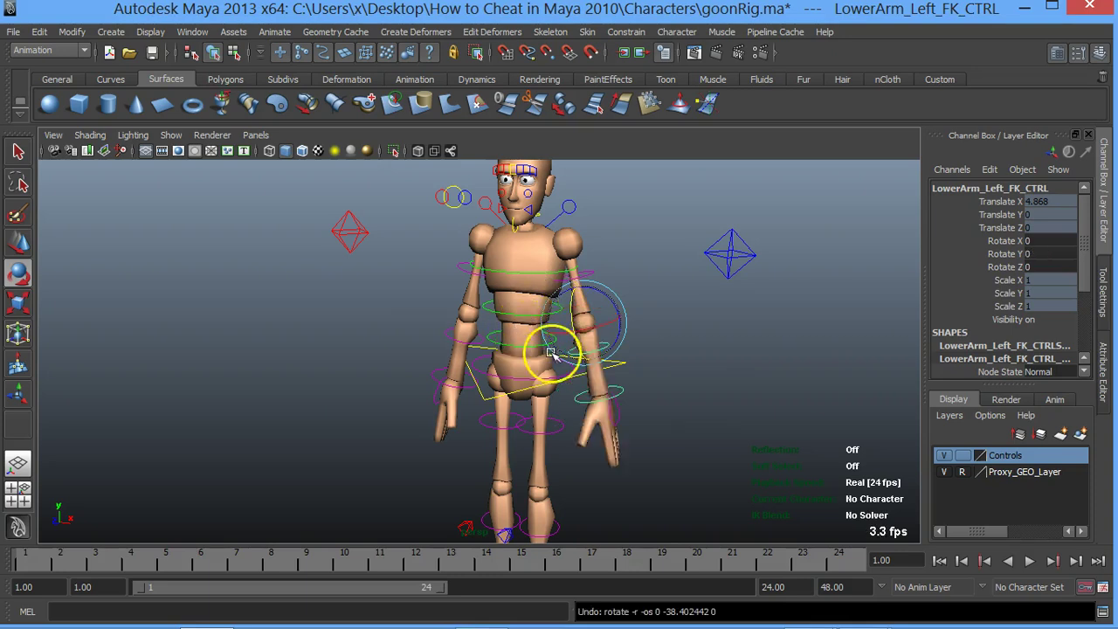
- Rotate the left hand FK control at the wrist, partly undo it, and pan toward the hands
click(639, 391)
click(619, 392)
mouse_move(639, 380)
mouse_down()
mouse_move(643, 392)
mouse_move(628, 348)
mouse_move(624, 370)
mouse_up()
scroll(623, 369, up, 3)
key(ctrl+z)
alt+middle_drag(734, 396, 594, 304)
- Select Hand_Left_CTRL and curl the fingers with Master Grip 80.2
scroll(654, 369, up, 2)
click(642, 346)
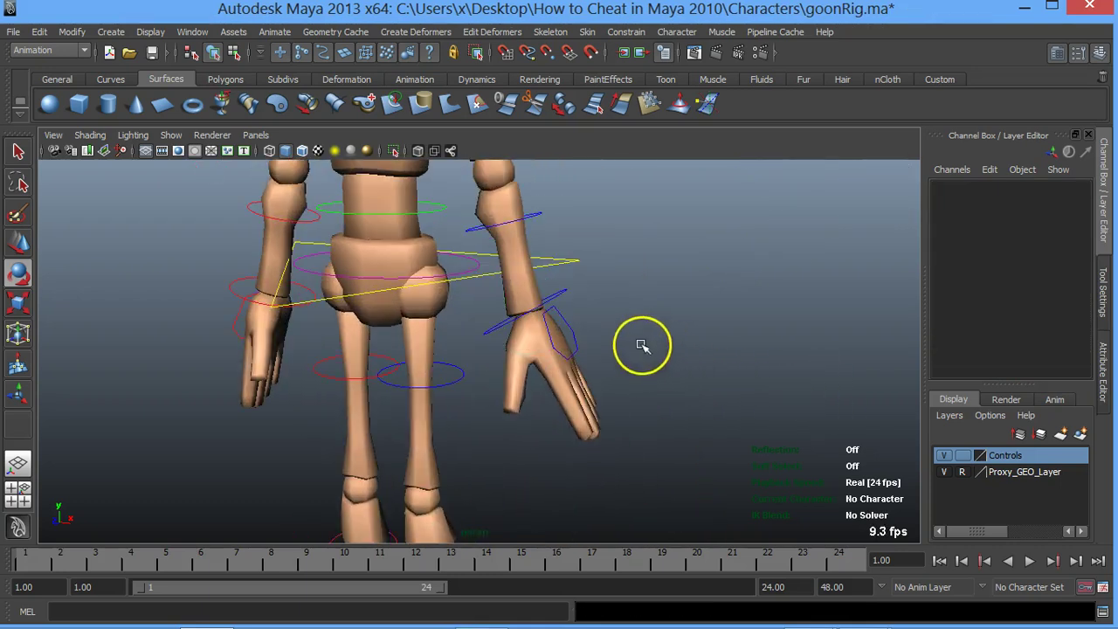
click(569, 323)
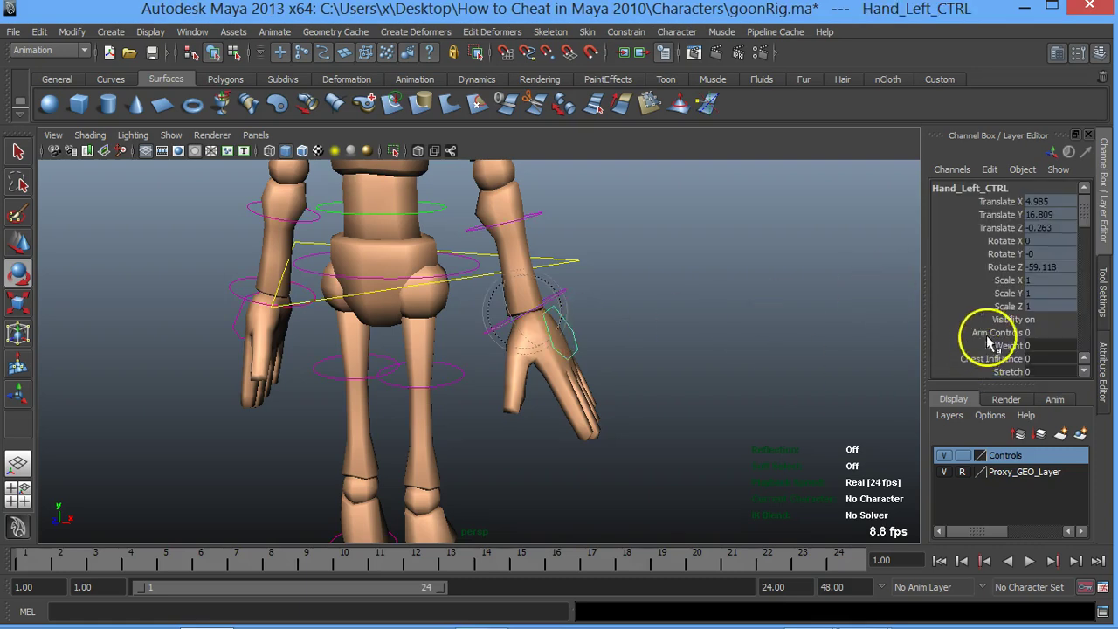
drag(1090, 214, 1089, 234)
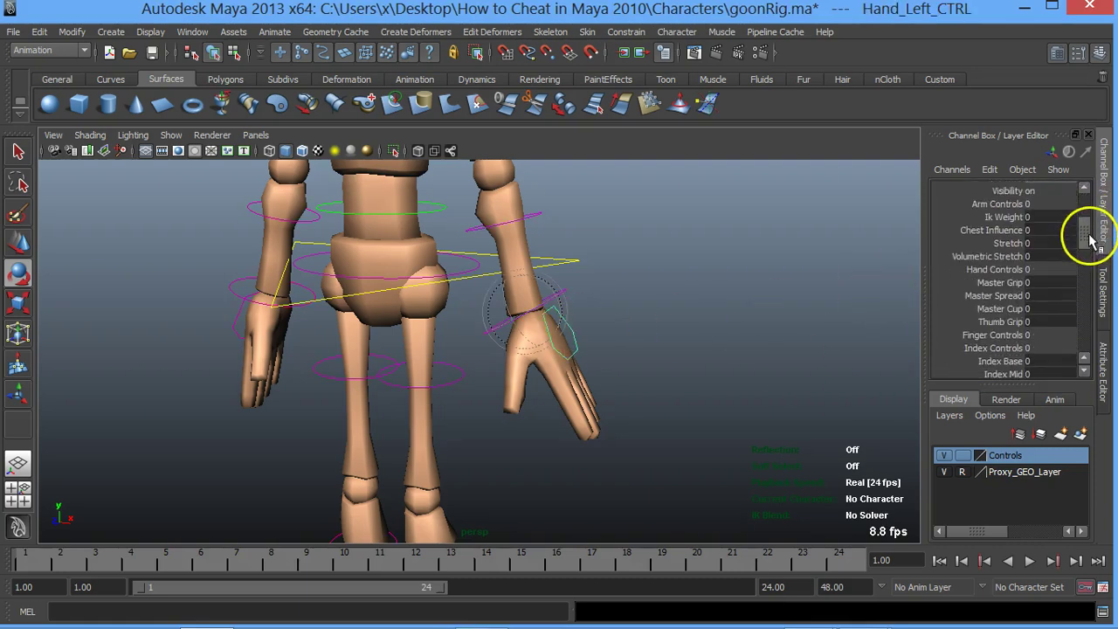
click(978, 273)
middle_drag(659, 343, 315, 342)
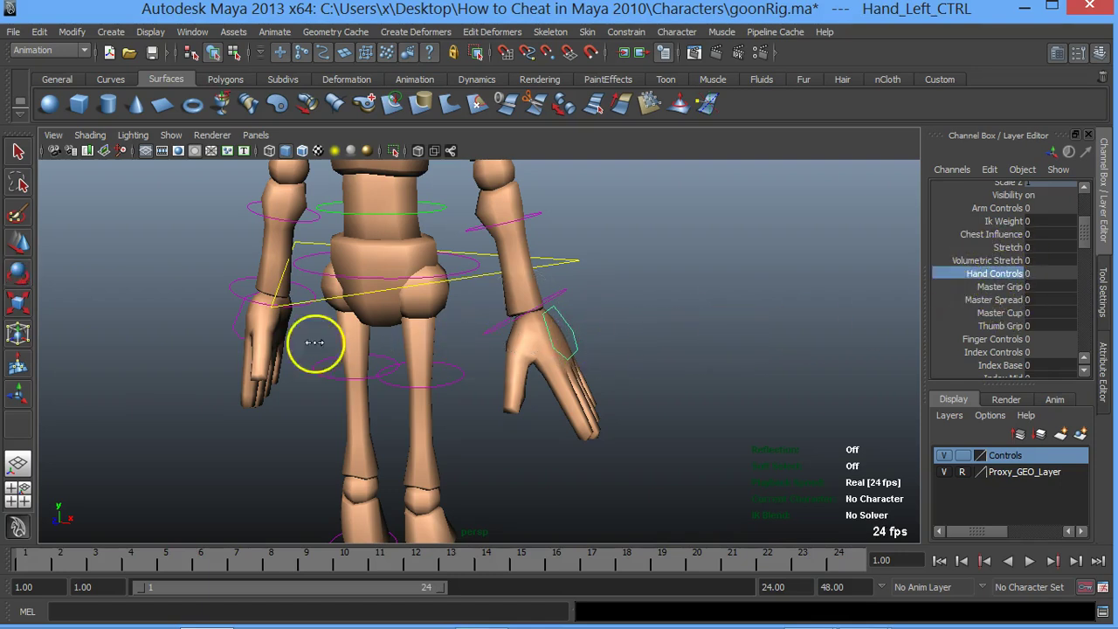
click(982, 286)
mouse_move(599, 309)
middle_down()
mouse_move(692, 336)
mouse_move(815, 338)
mouse_move(748, 320)
mouse_move(474, 340)
mouse_move(35, 340)
mouse_move(731, 352)
mouse_move(86, 357)
mouse_move(571, 342)
mouse_move(22, 347)
mouse_move(481, 346)
middle_up()
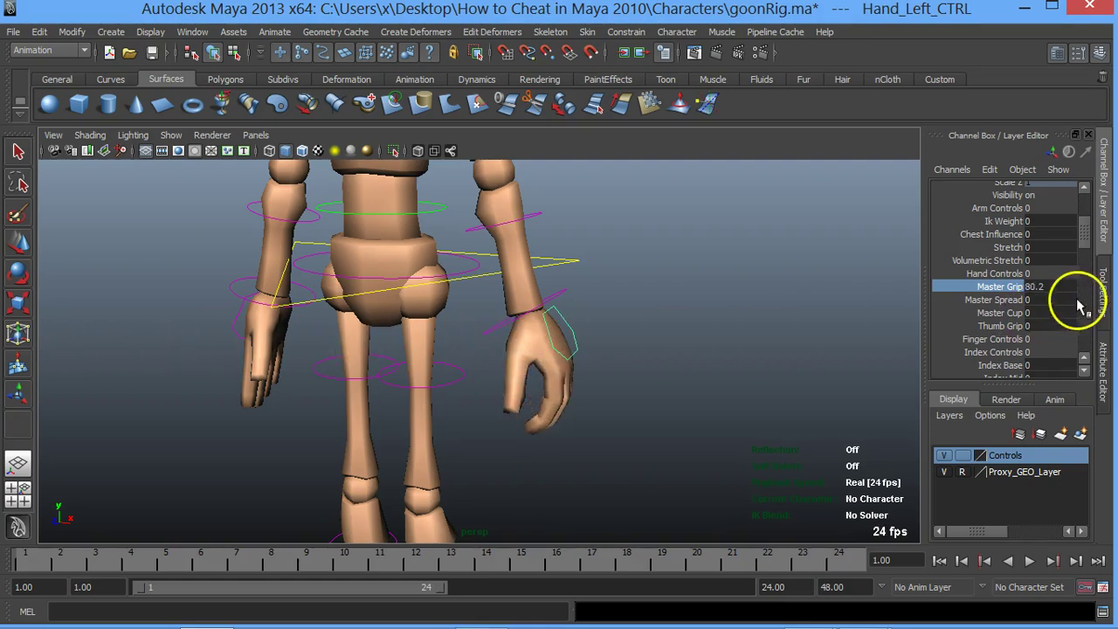
- Try Master Spread on the left hand, undo it, then cup the fingers with Master Cup
click(996, 300)
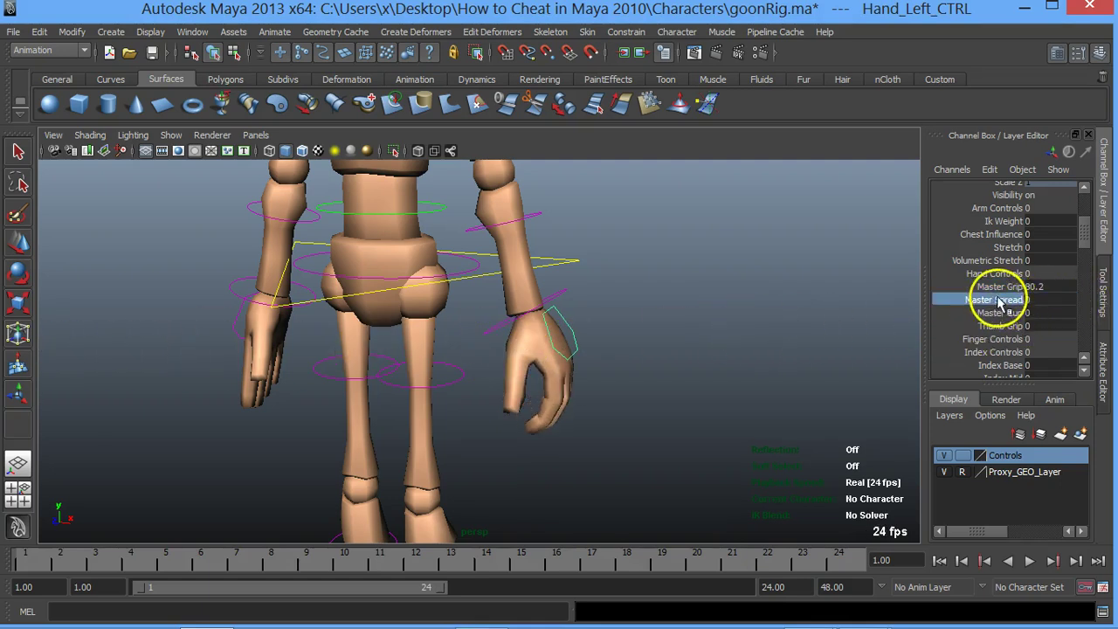
mouse_move(544, 323)
middle_down()
mouse_move(929, 318)
mouse_move(536, 324)
mouse_move(891, 349)
mouse_move(369, 350)
mouse_move(744, 327)
middle_up()
mouse_move(661, 324)
alt+mouse_down()
mouse_move(554, 324)
mouse_move(485, 300)
mouse_move(512, 294)
alt+mouse_up()
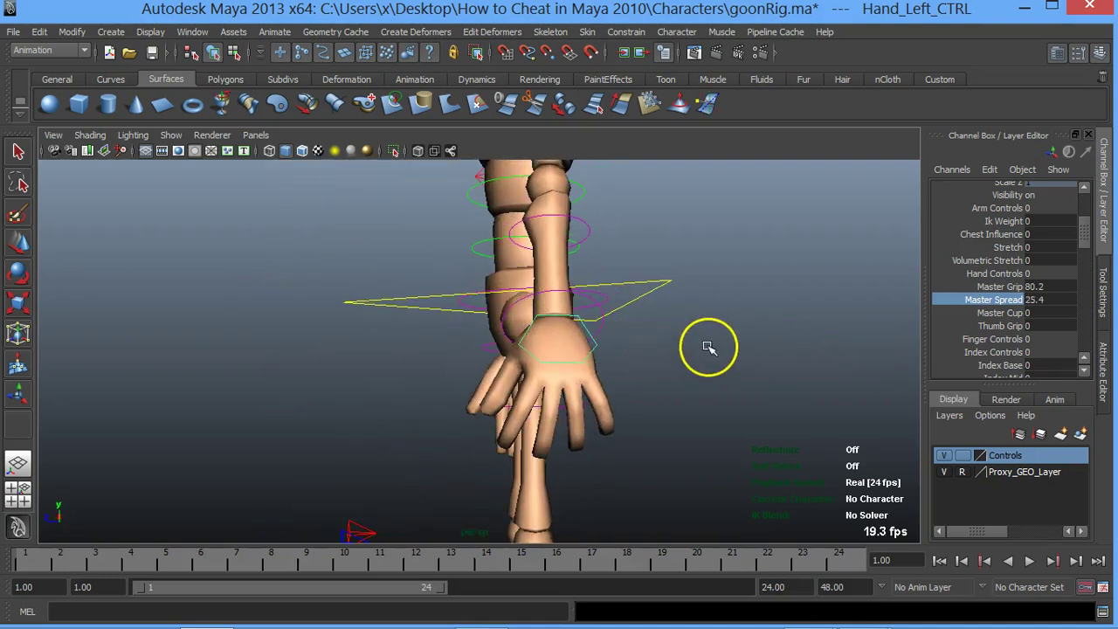
key(ctrl+z)
click(1000, 313)
mouse_move(593, 340)
middle_down()
mouse_move(793, 352)
mouse_move(462, 358)
mouse_move(762, 355)
mouse_move(562, 342)
mouse_move(761, 334)
middle_up()
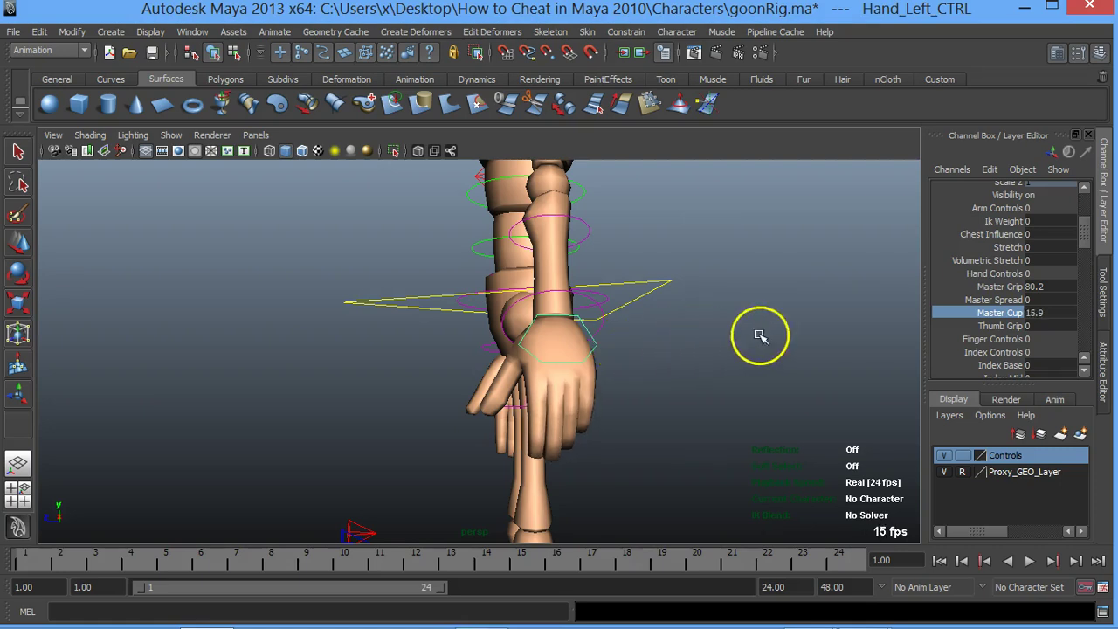
- Curl the thumb with Thumb Grip 62.4 and reduce Master Cup to 4.1
click(1006, 332)
mouse_move(492, 357)
middle_down()
mouse_move(372, 370)
mouse_move(1022, 395)
mouse_move(632, 373)
middle_up()
mouse_move(600, 385)
alt+mouse_down()
mouse_move(553, 387)
mouse_move(673, 357)
mouse_move(619, 375)
mouse_move(604, 406)
mouse_move(544, 407)
mouse_move(594, 400)
alt+mouse_up()
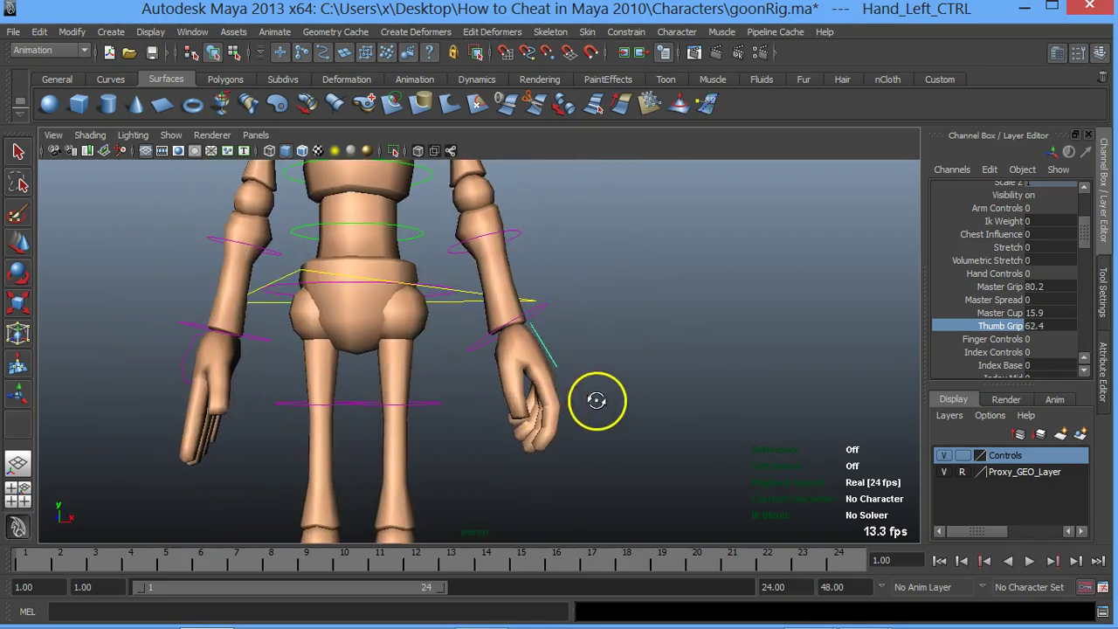
click(1029, 313)
mouse_move(679, 367)
middle_down()
mouse_move(457, 367)
mouse_move(898, 369)
middle_up()
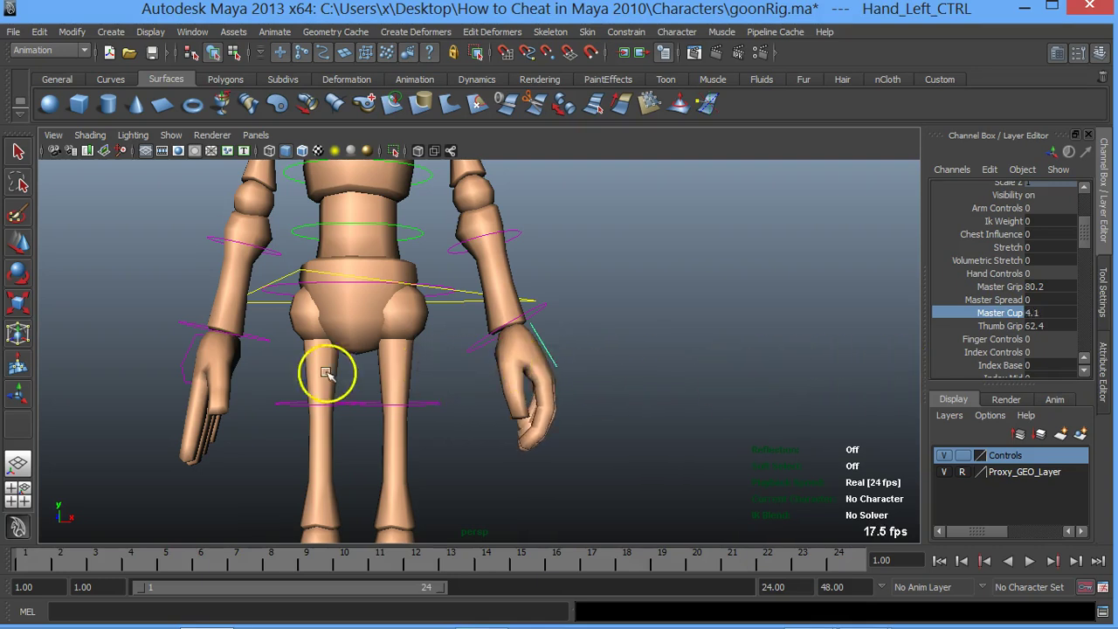
scroll(639, 346, down, 3)
scroll(638, 346, down, 2)
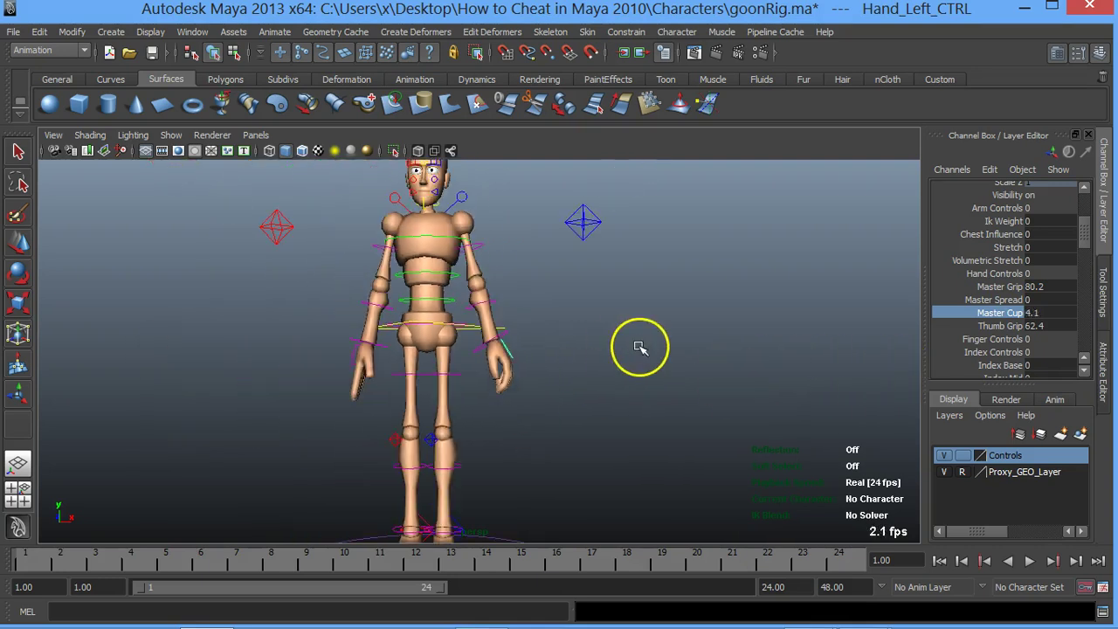
scroll(566, 274, up, 3)
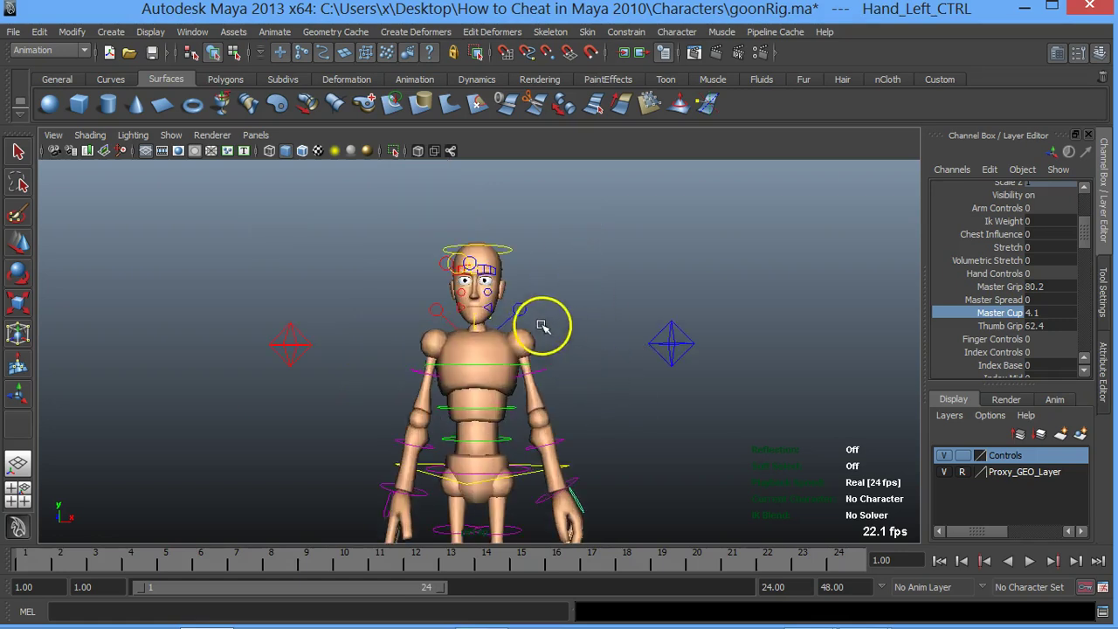
click(493, 312)
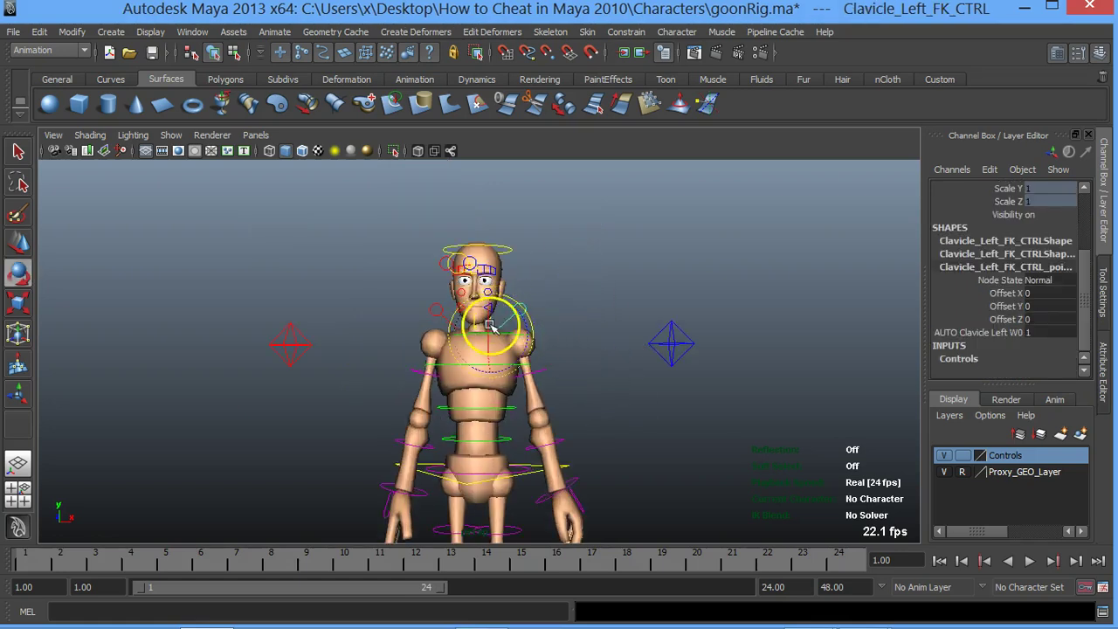
mouse_move(487, 324)
middle_down()
mouse_move(516, 282)
mouse_move(470, 399)
mouse_move(506, 297)
mouse_move(524, 305)
mouse_move(515, 273)
mouse_move(522, 336)
mouse_move(529, 332)
middle_up()
key(ctrl+z)
key(ctrl+z)
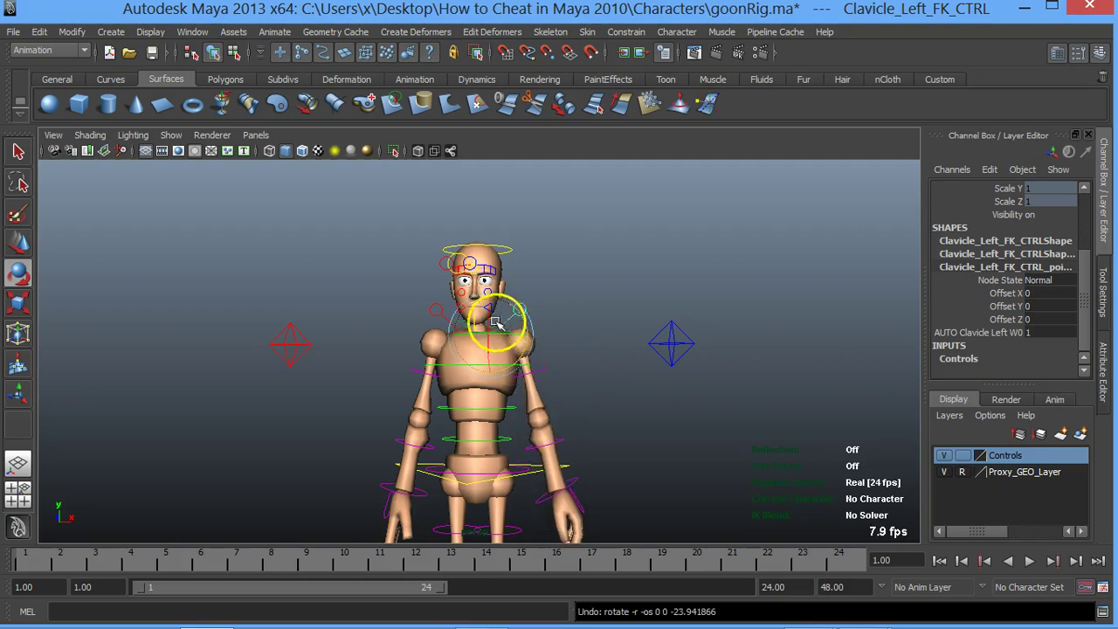
click(443, 313)
mouse_move(436, 311)
middle_down()
mouse_move(457, 250)
mouse_move(422, 305)
middle_up()
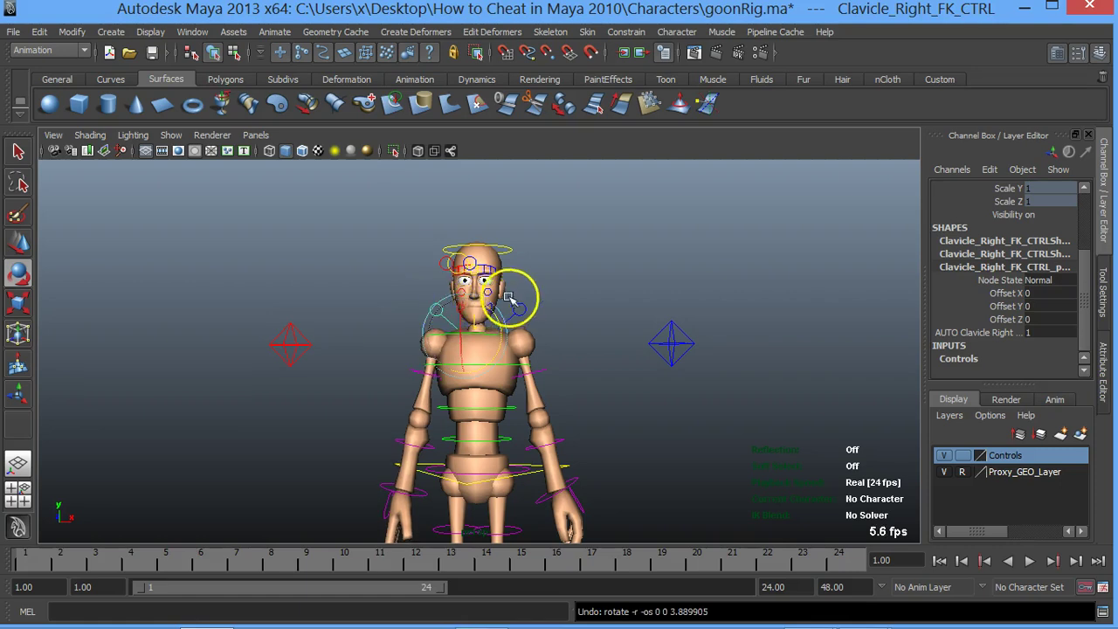
scroll(514, 302, up, 3)
mouse_move(513, 303)
alt+middle_down()
mouse_move(475, 362)
mouse_move(435, 362)
alt+middle_up()
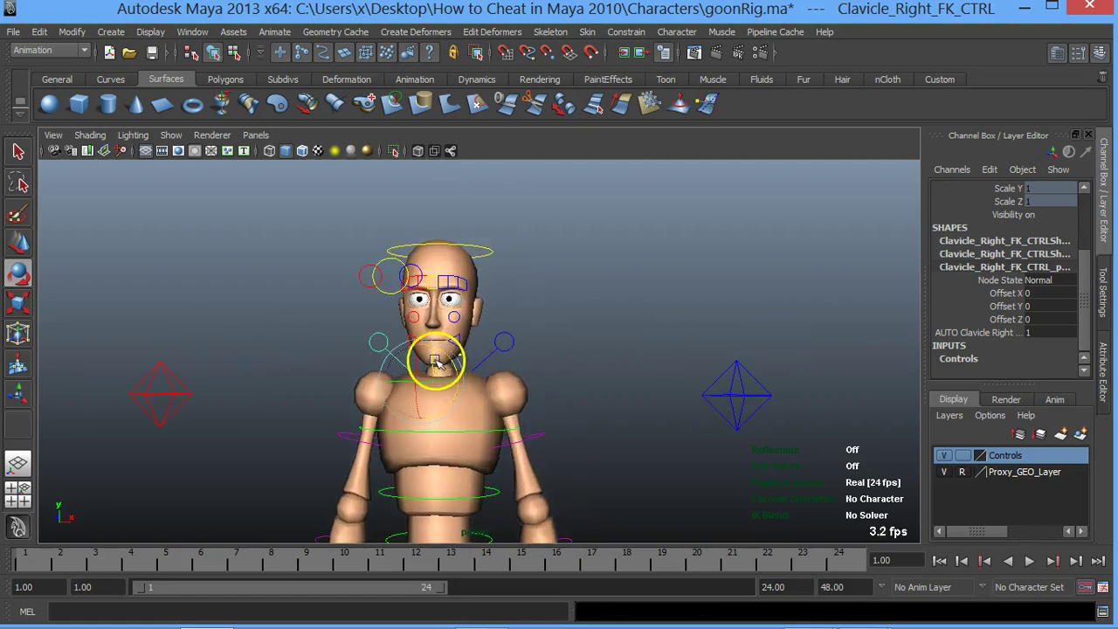
scroll(434, 358, up, 3)
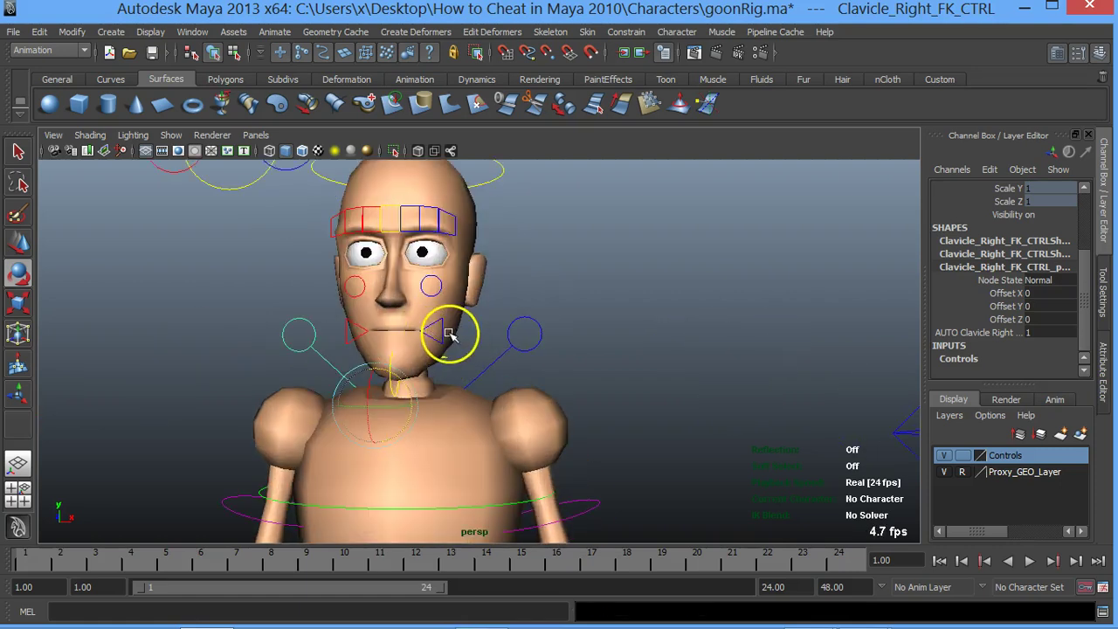
click(448, 332)
click(440, 330)
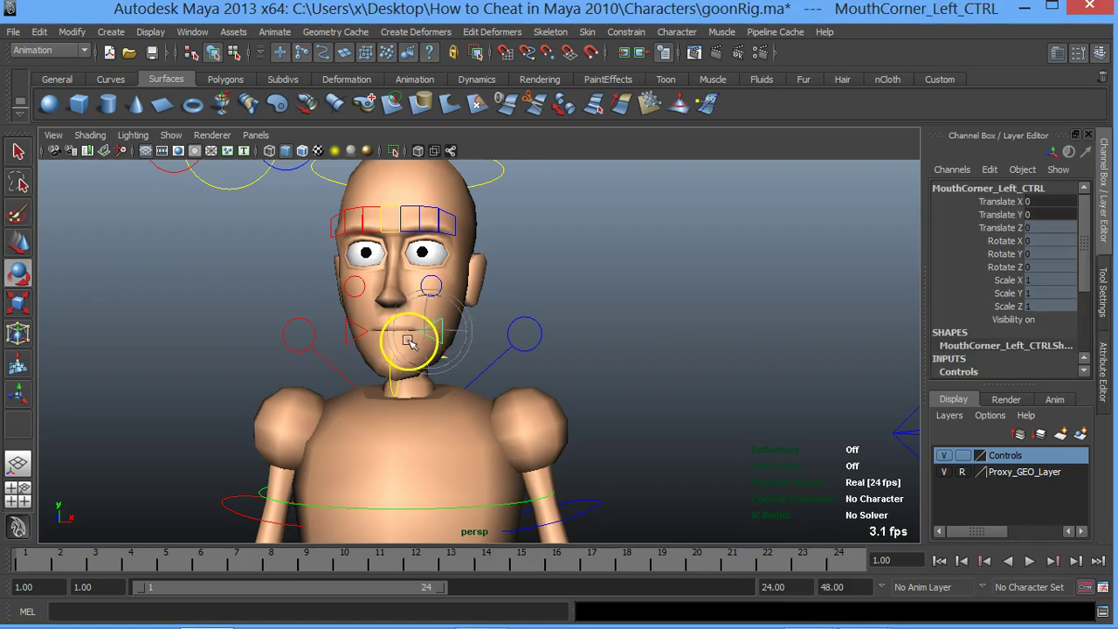
click(434, 289)
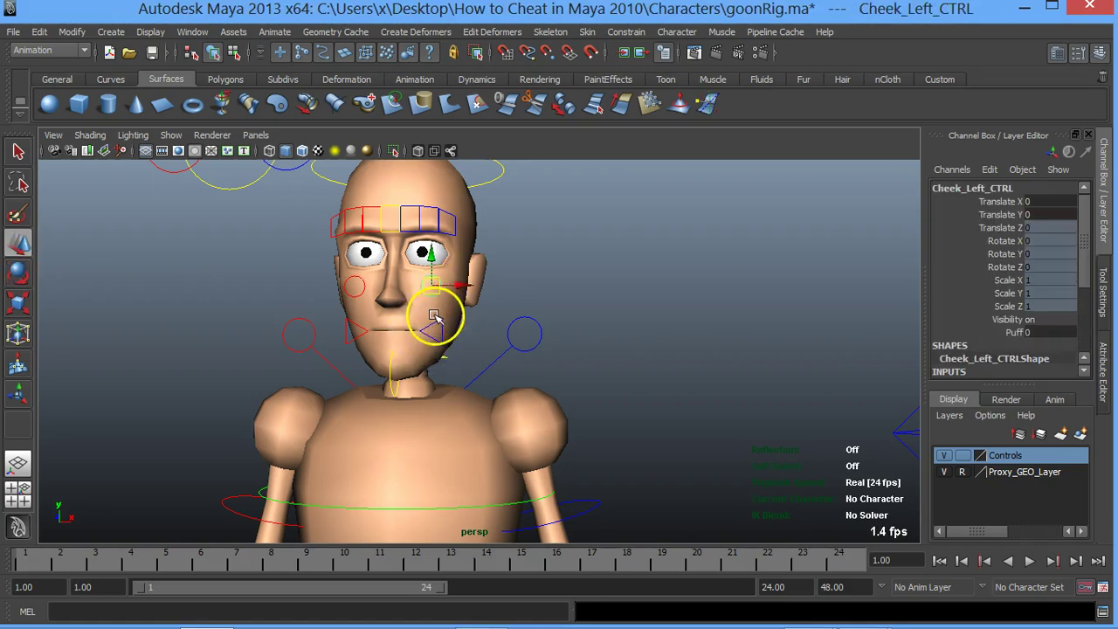
key(ctrl+z)
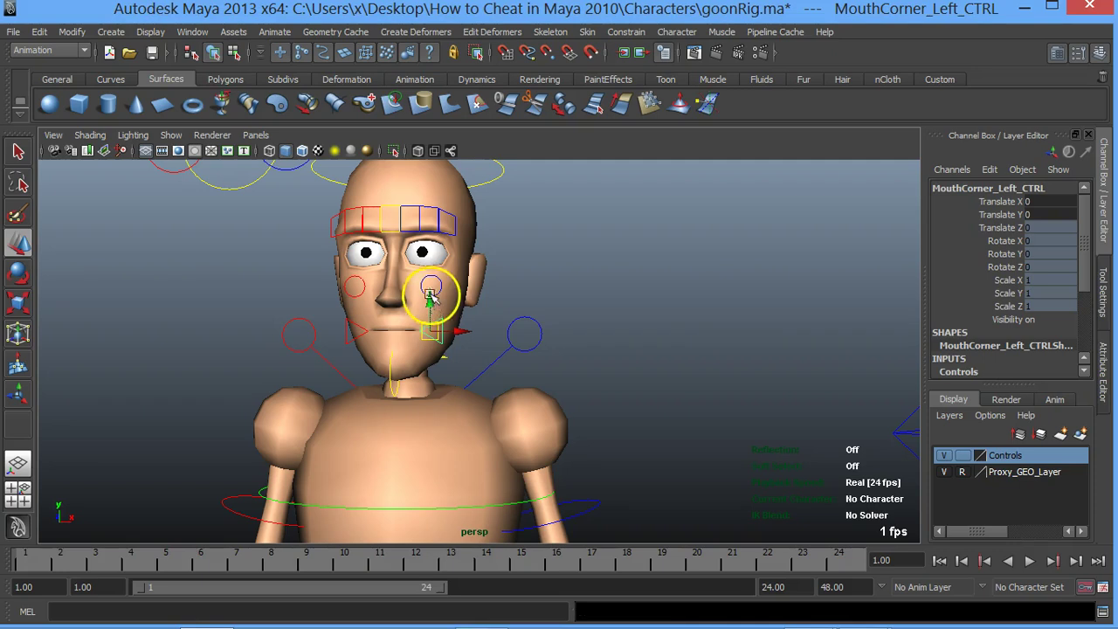
click(430, 295)
key(ctrl+z)
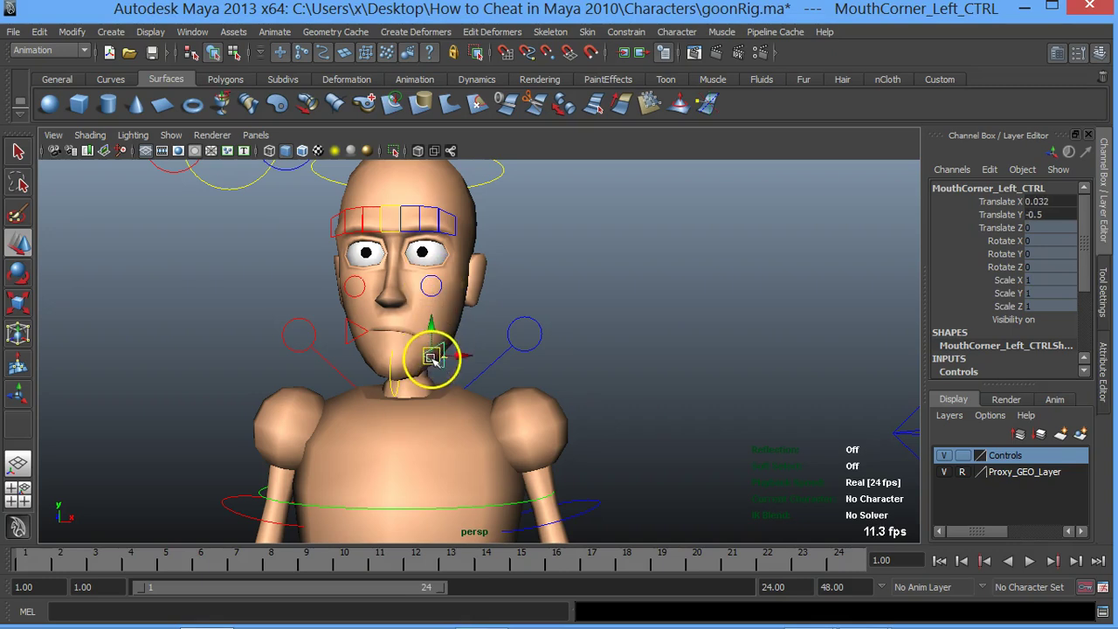
key(ctrl+z)
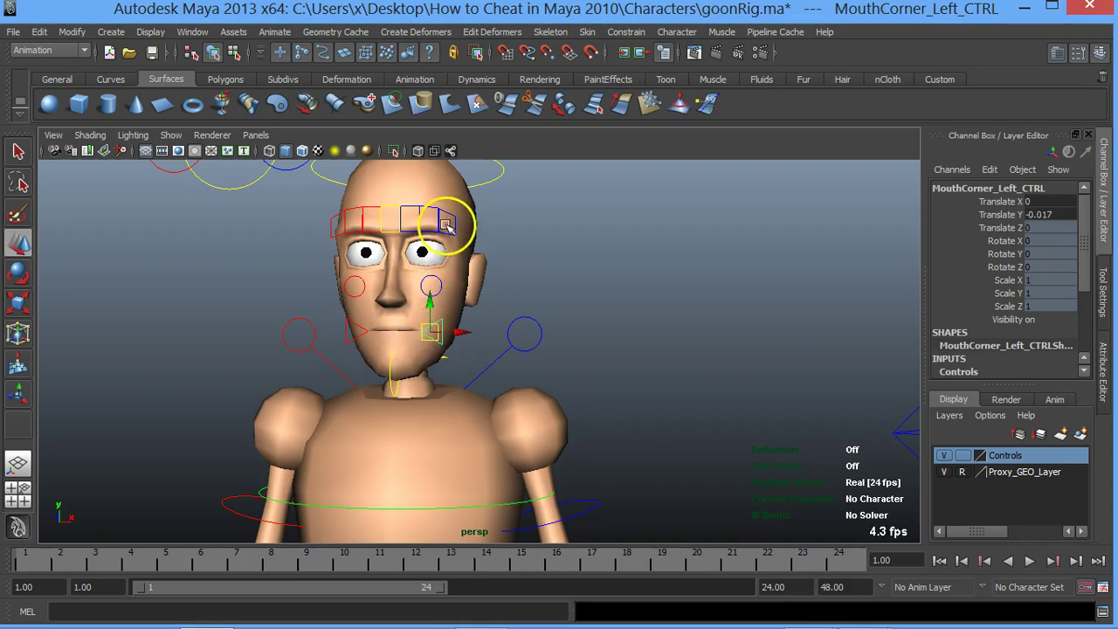
click(444, 229)
click(442, 221)
mouse_move(431, 202)
mouse_down()
mouse_move(440, 214)
mouse_move(449, 177)
mouse_up()
key(z)
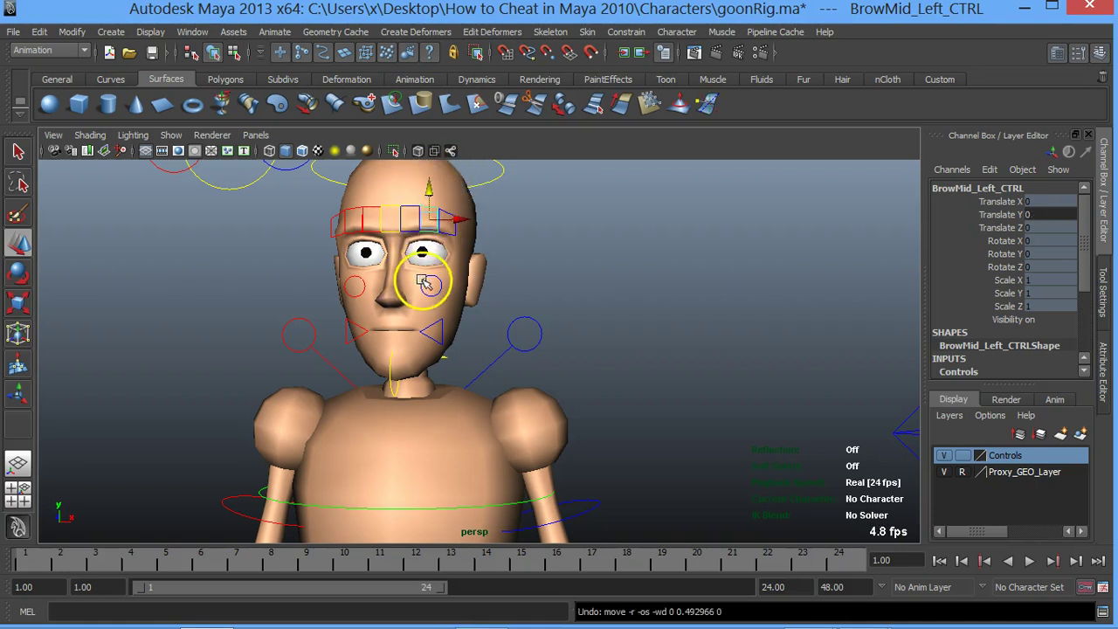
click(426, 284)
scroll(435, 288, down, 3)
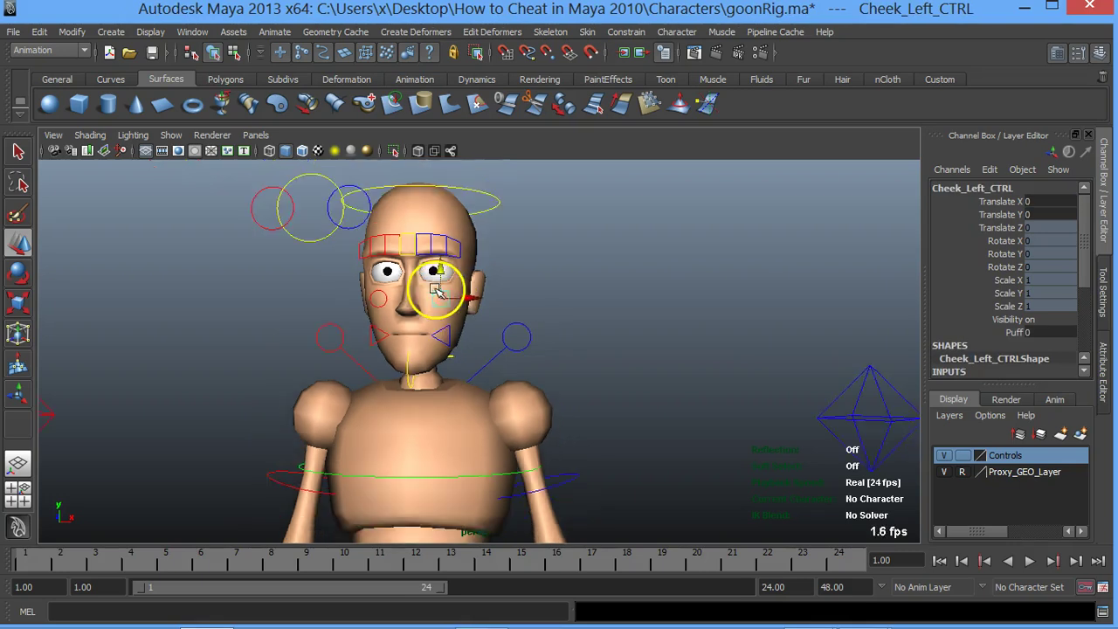
drag(447, 289, 449, 310)
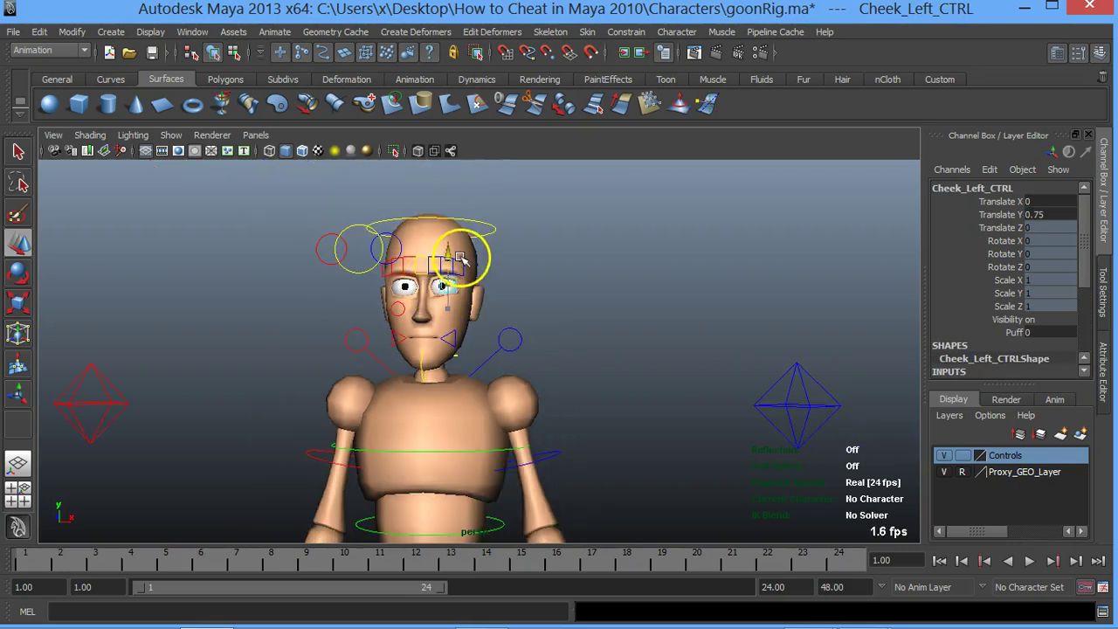
key(z)
key(z)
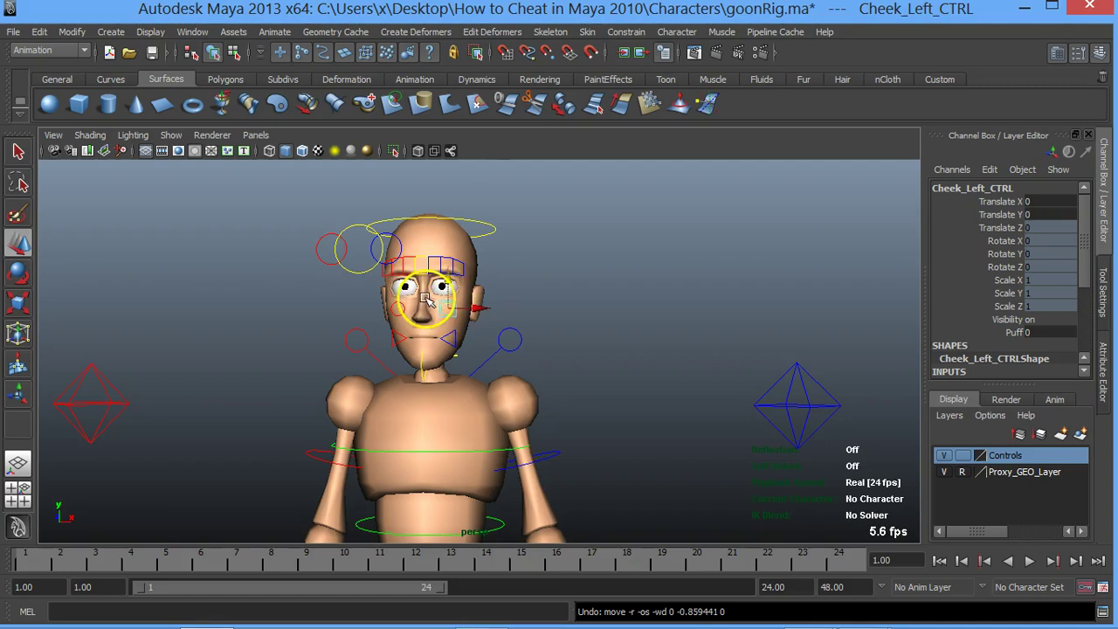
scroll(418, 299, up, 3)
scroll(410, 286, down, 3)
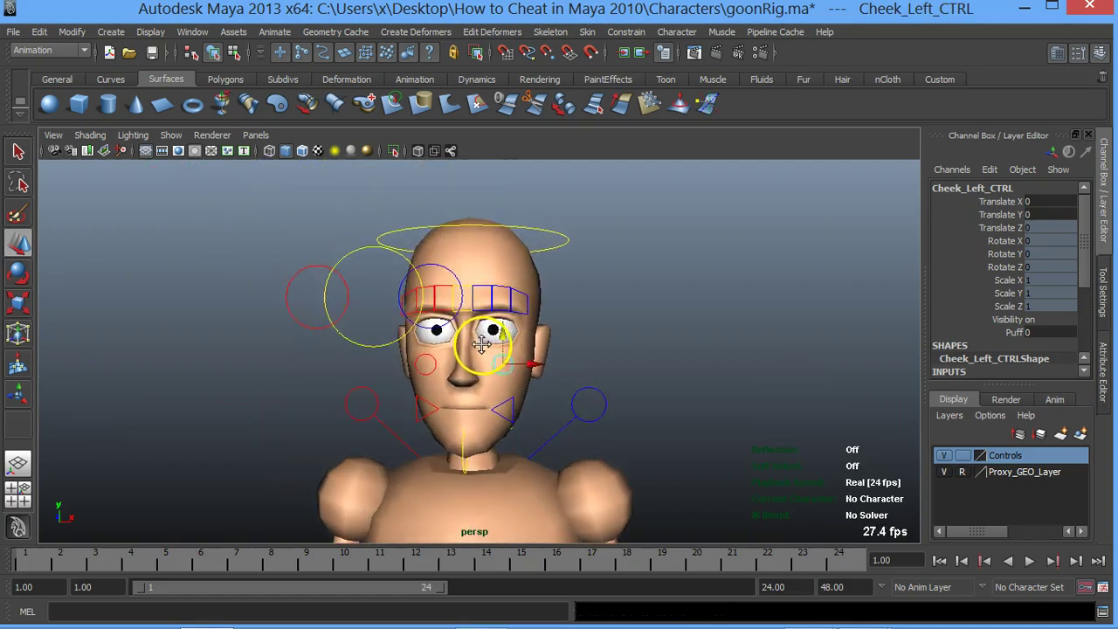
scroll(376, 272, up, 3)
click(325, 262)
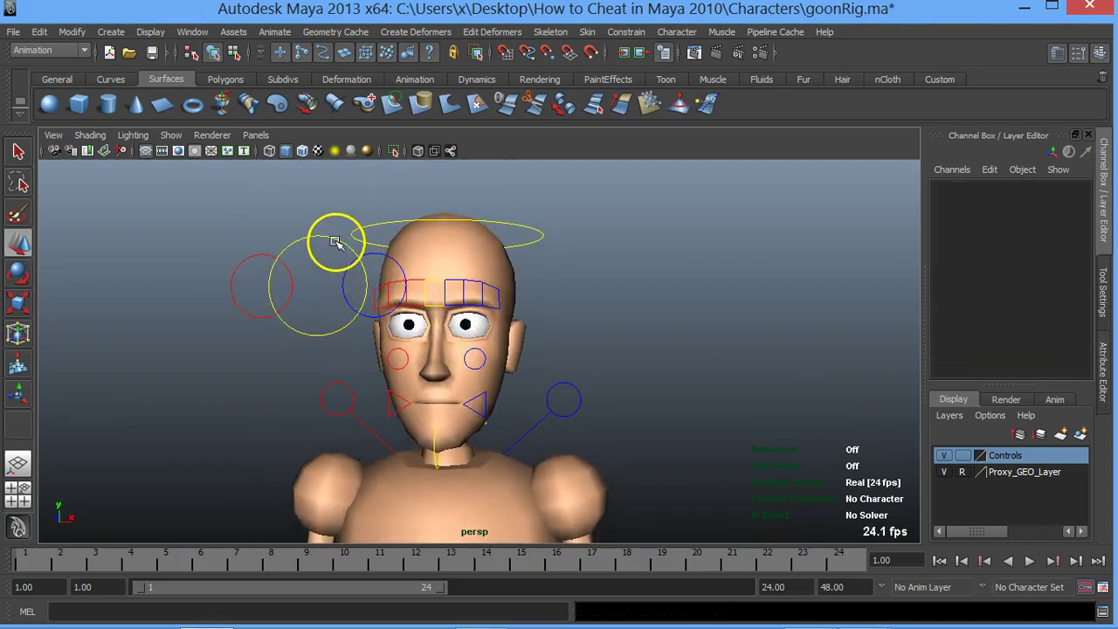
click(335, 243)
mouse_move(335, 285)
mouse_down()
mouse_move(569, 288)
mouse_move(250, 280)
mouse_move(724, 282)
mouse_move(324, 279)
mouse_move(288, 292)
mouse_move(320, 292)
mouse_move(338, 275)
mouse_up()
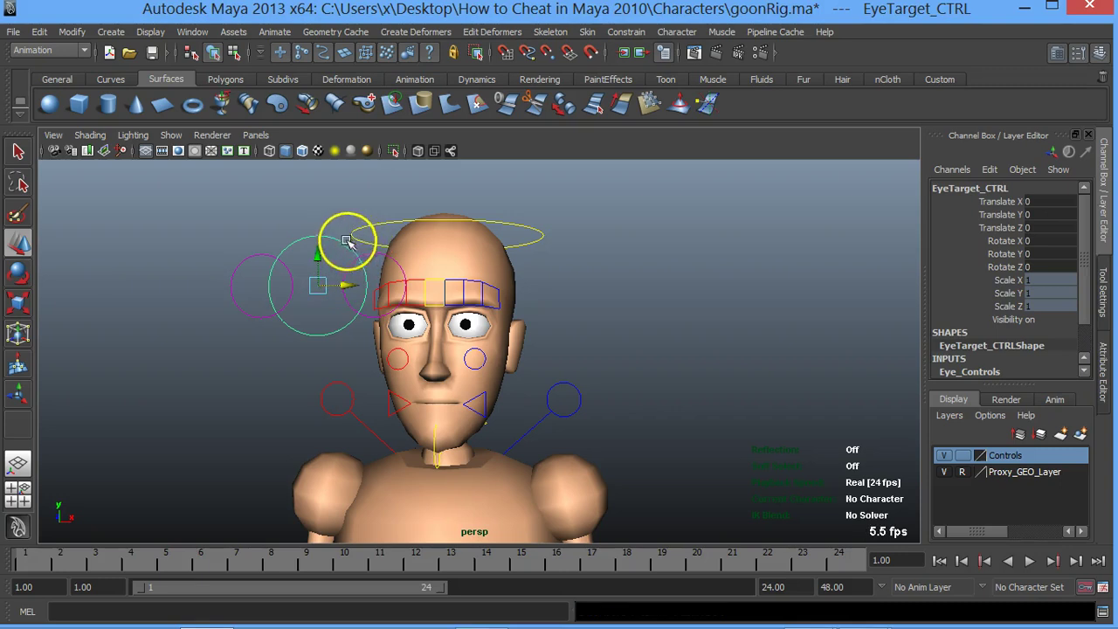
click(255, 261)
click(255, 259)
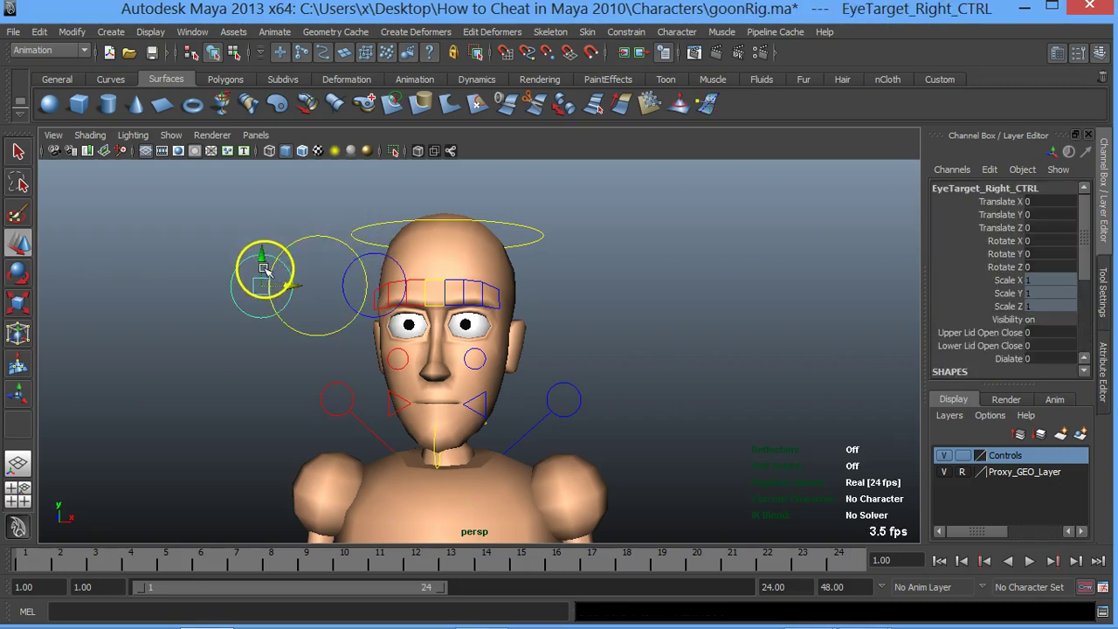
drag(265, 271, 274, 200)
key(ctrl+z)
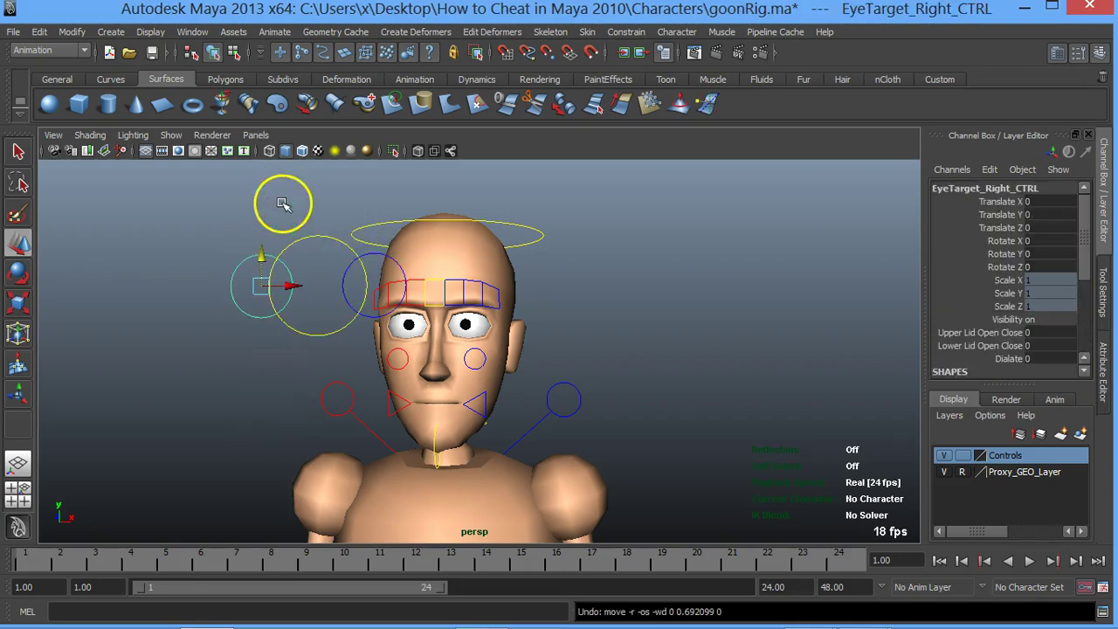
click(529, 234)
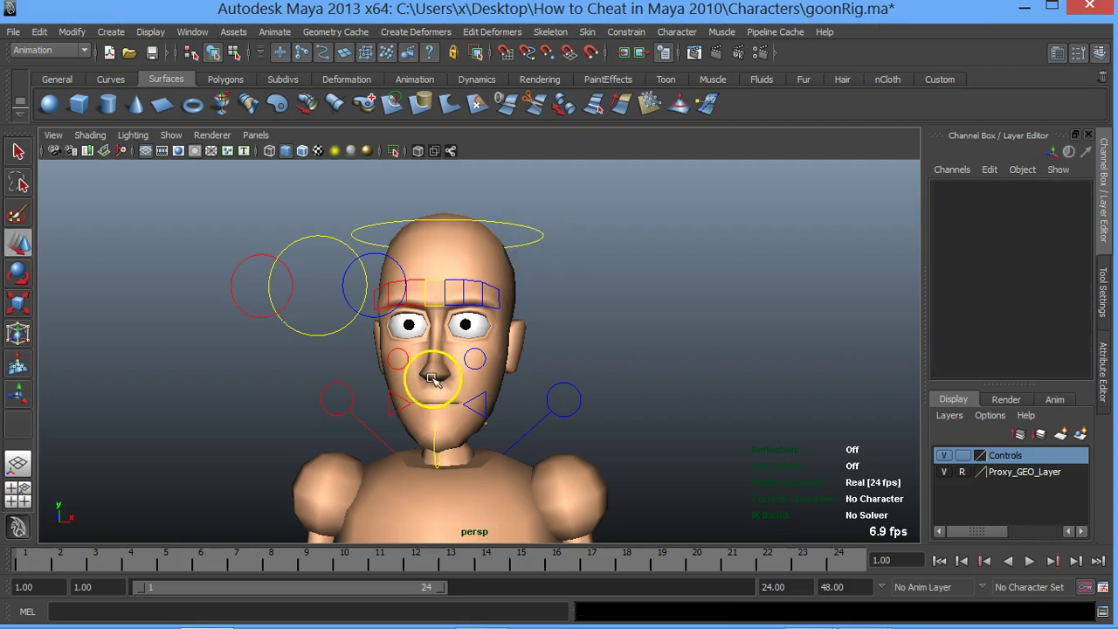
drag(548, 245, 503, 251)
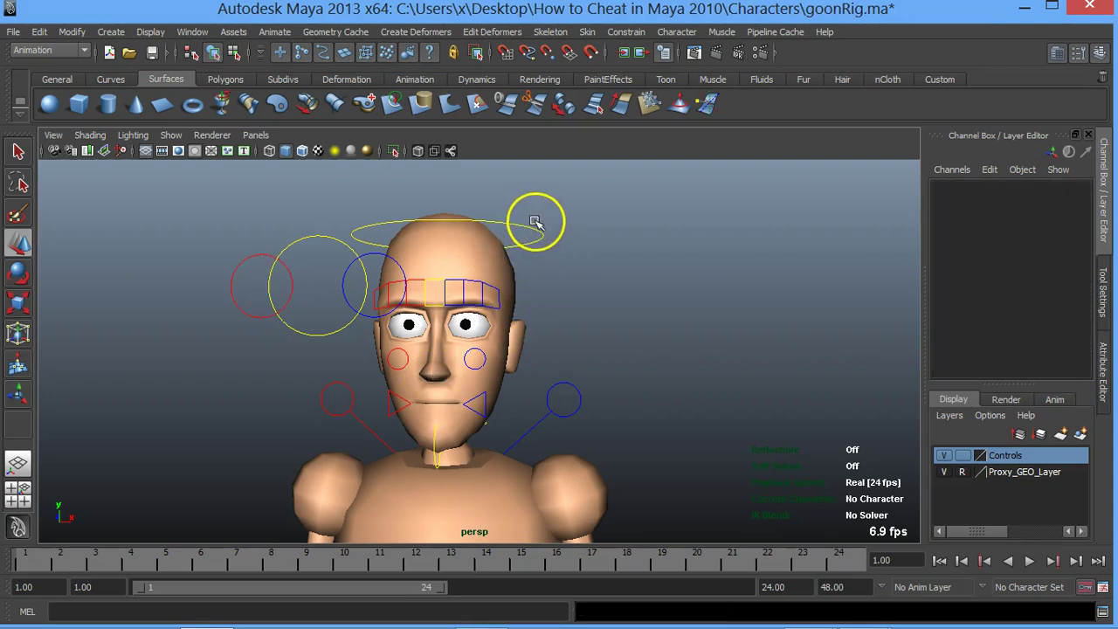
- Select Head_FK_CTRL in Rotate mode and test head and neck tilts from the side, undoing both
click(531, 227)
key(e)
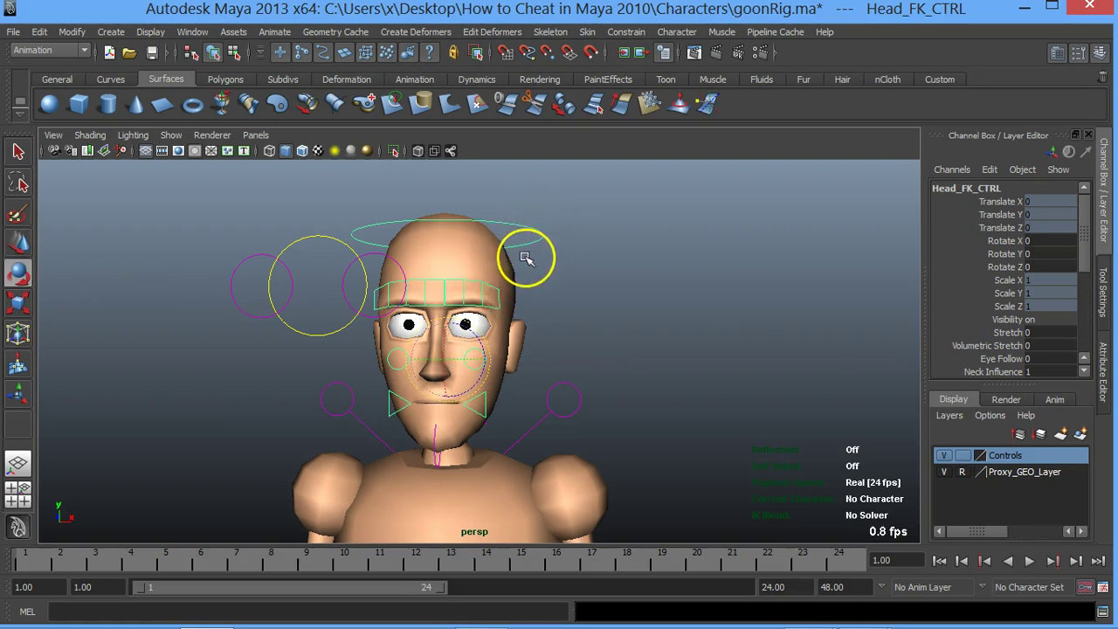
scroll(523, 257, down, 3)
mouse_move(517, 302)
alt+mouse_down()
mouse_move(237, 362)
mouse_move(305, 324)
alt+mouse_up()
click(656, 258)
click(661, 281)
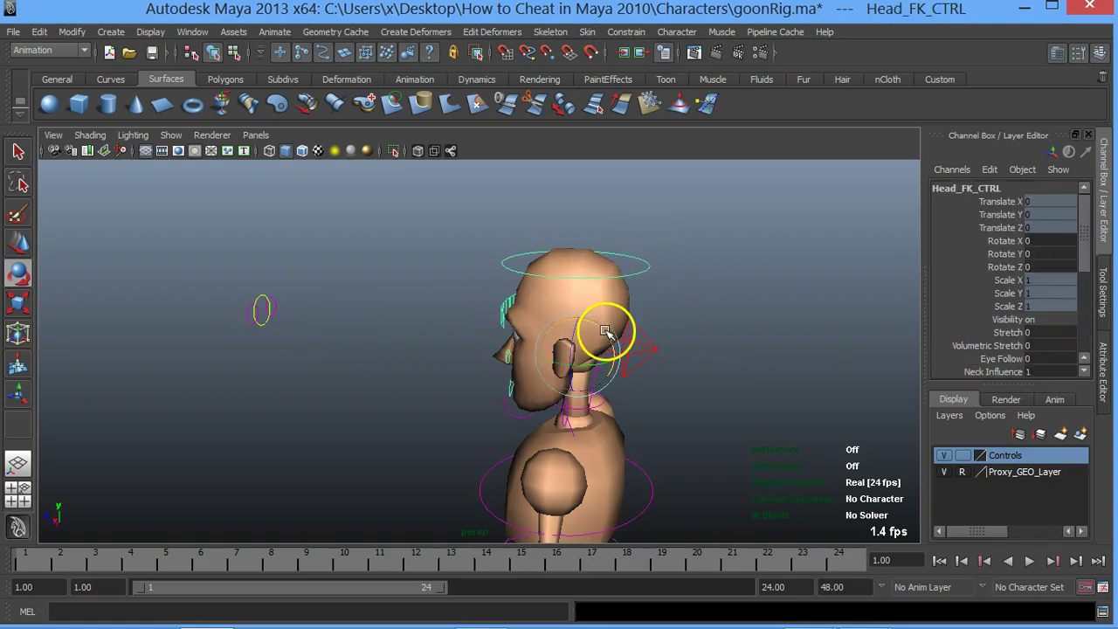
mouse_move(604, 332)
mouse_down()
mouse_move(547, 260)
mouse_move(669, 357)
mouse_move(624, 325)
mouse_up()
key(ctrl+z)
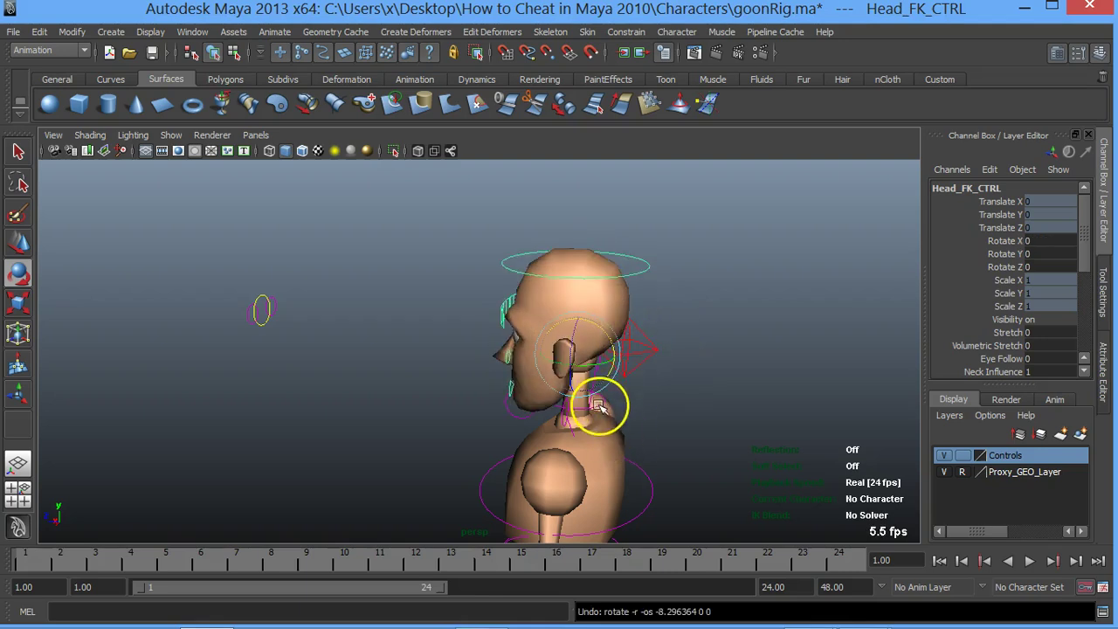
click(599, 406)
drag(606, 404, 600, 387)
key(ctrl+z)
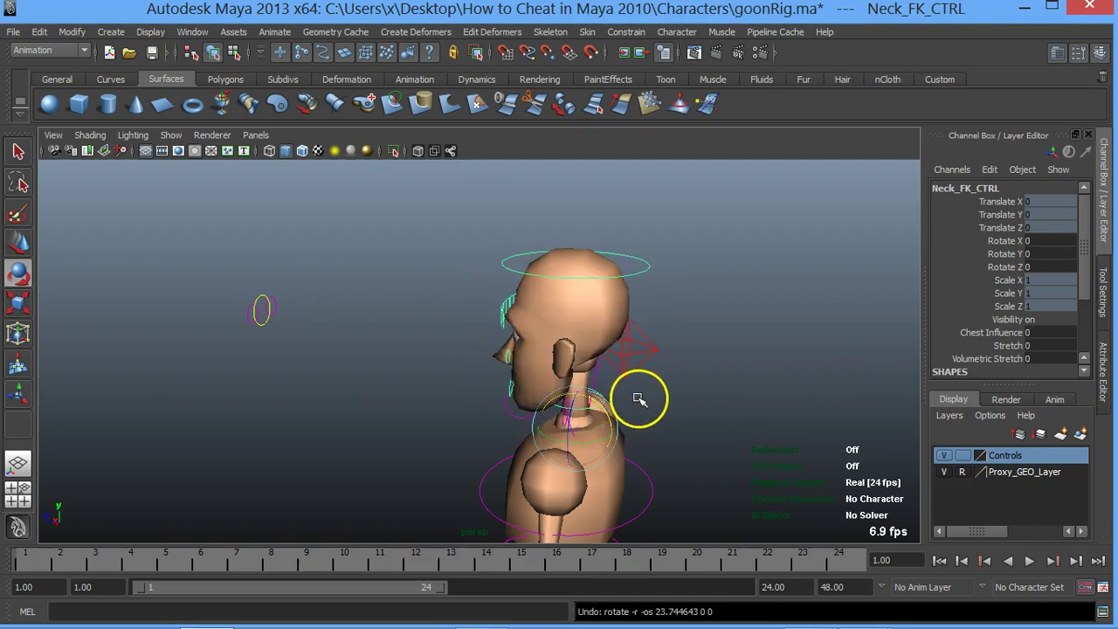
key(ctrl+z)
- Orbit back to the front and tilt the head forward to Rotate X 19.499
mouse_move(293, 411)
alt+mouse_down()
mouse_move(509, 403)
mouse_move(475, 399)
alt+mouse_up()
scroll(687, 399, down, 5)
scroll(686, 394, down, 2)
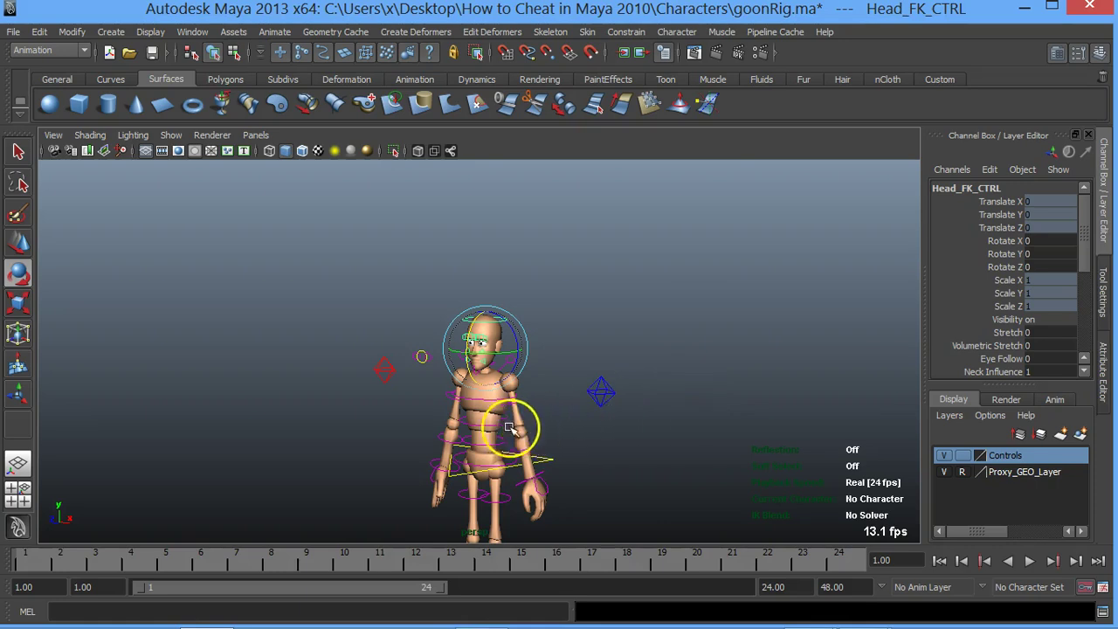
scroll(511, 375, up, 3)
mouse_move(512, 324)
alt+mouse_down()
mouse_move(544, 374)
mouse_move(533, 332)
alt+mouse_up()
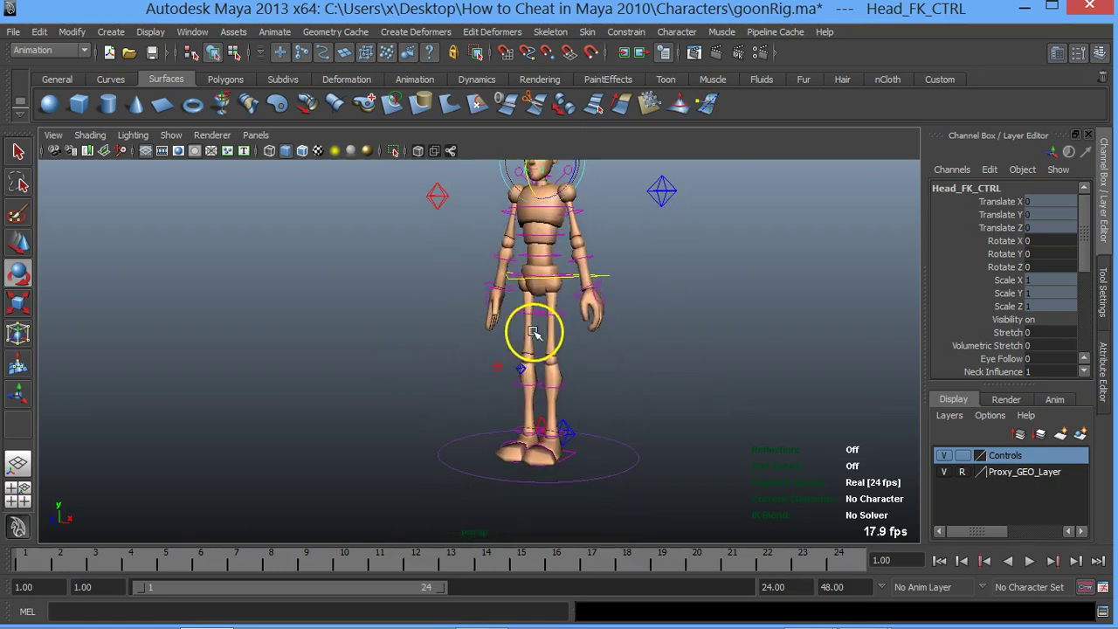
middle_drag(533, 332, 519, 370)
scroll(519, 370, up, 2)
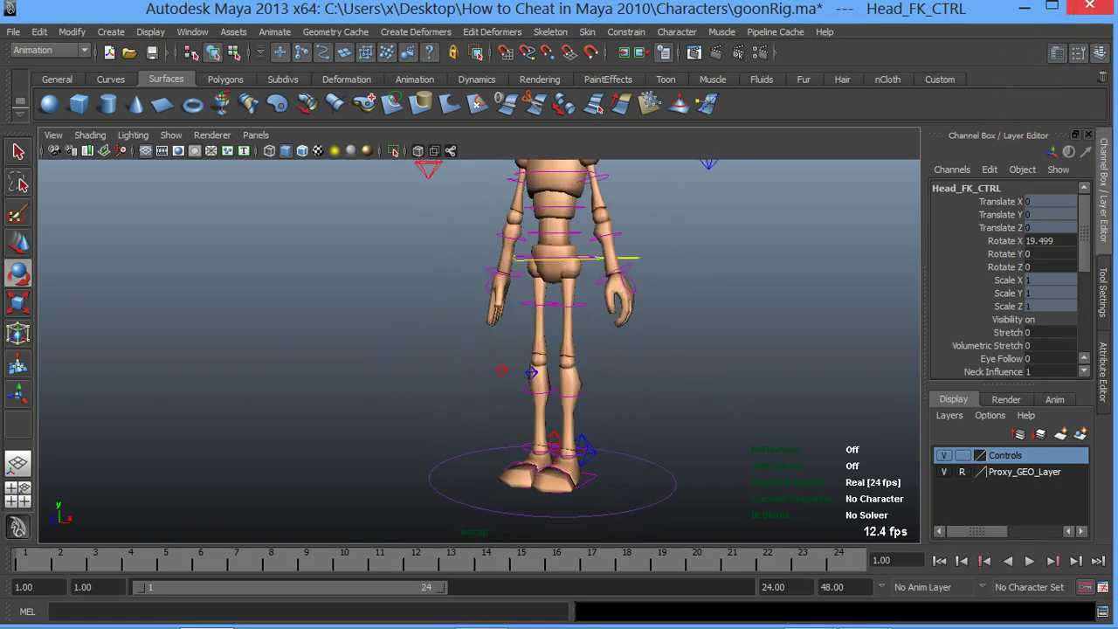
- Resize and move the Maya window to sit beside the reference stretch photo
click(1053, 9)
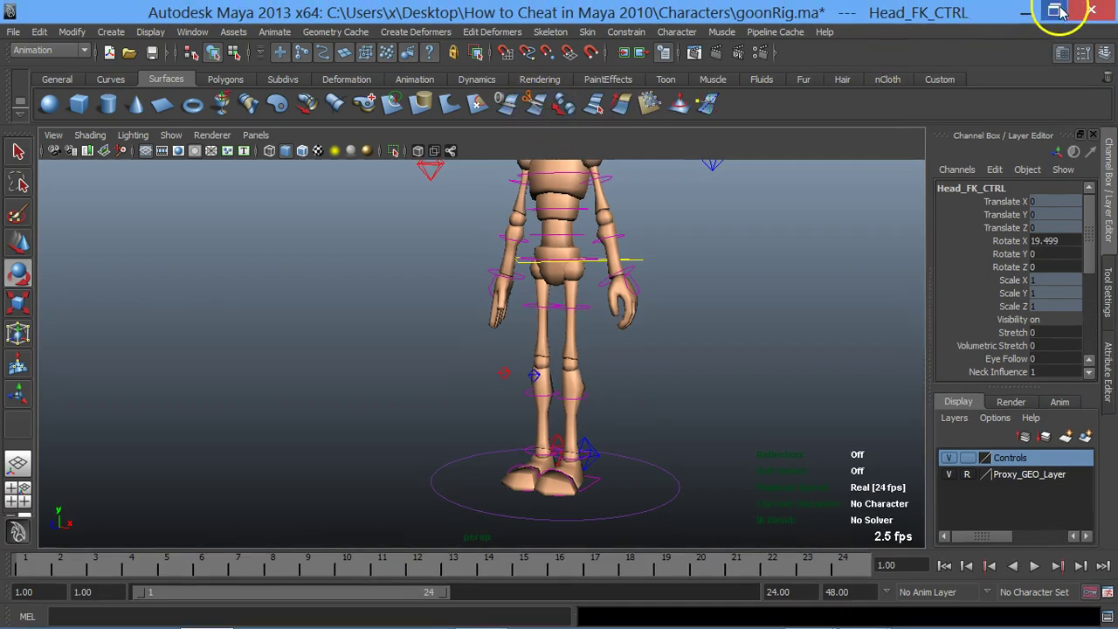
drag(738, 27, 616, 77)
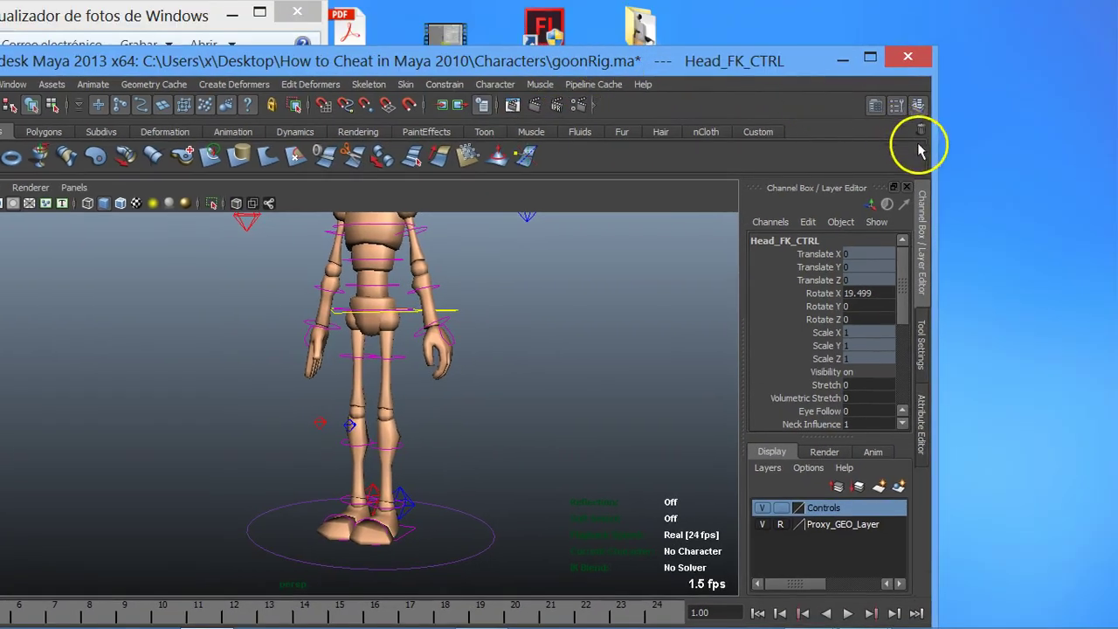
drag(934, 156, 612, 187)
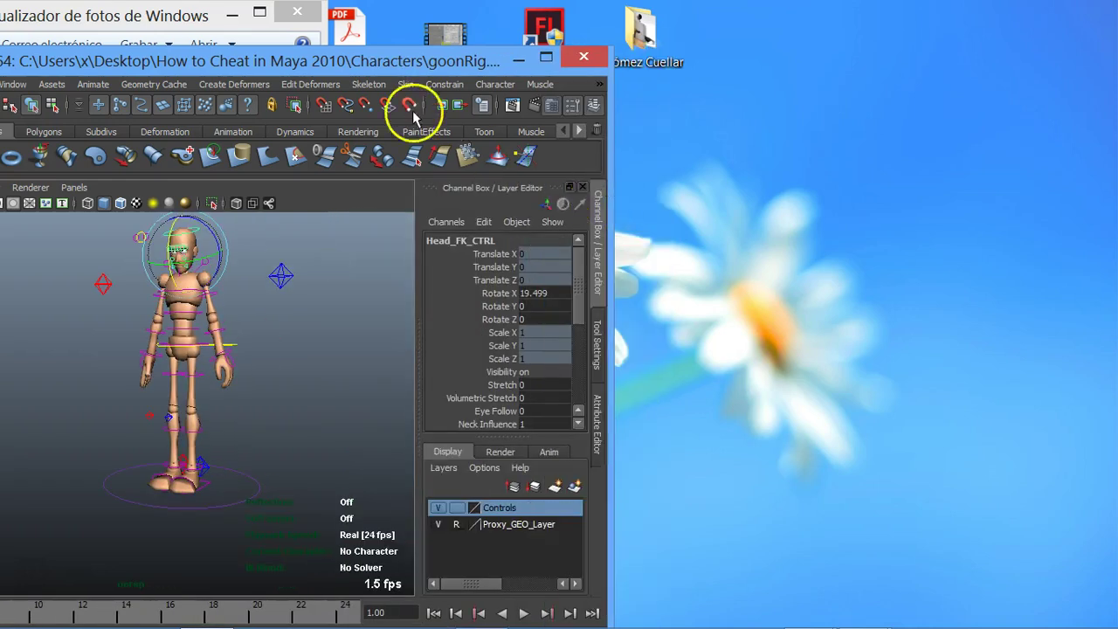
mouse_move(332, 62)
mouse_down()
mouse_move(844, 57)
mouse_move(822, 26)
mouse_up()
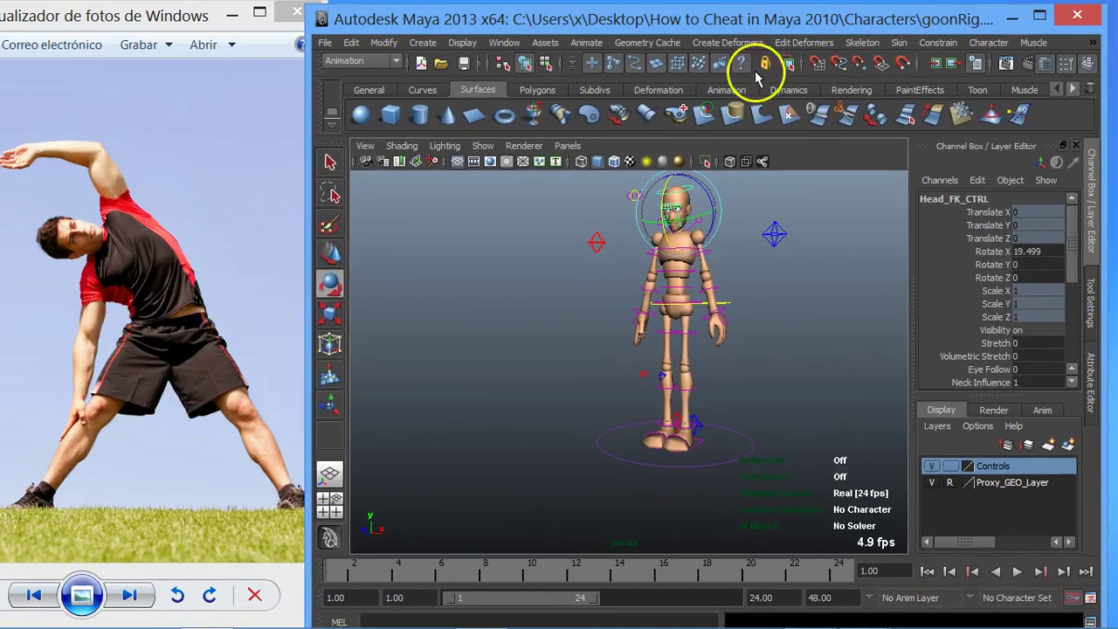
- Undo the head tilt back to Rotate X 0 and return to the four-panel layout
key(ctrl+z)
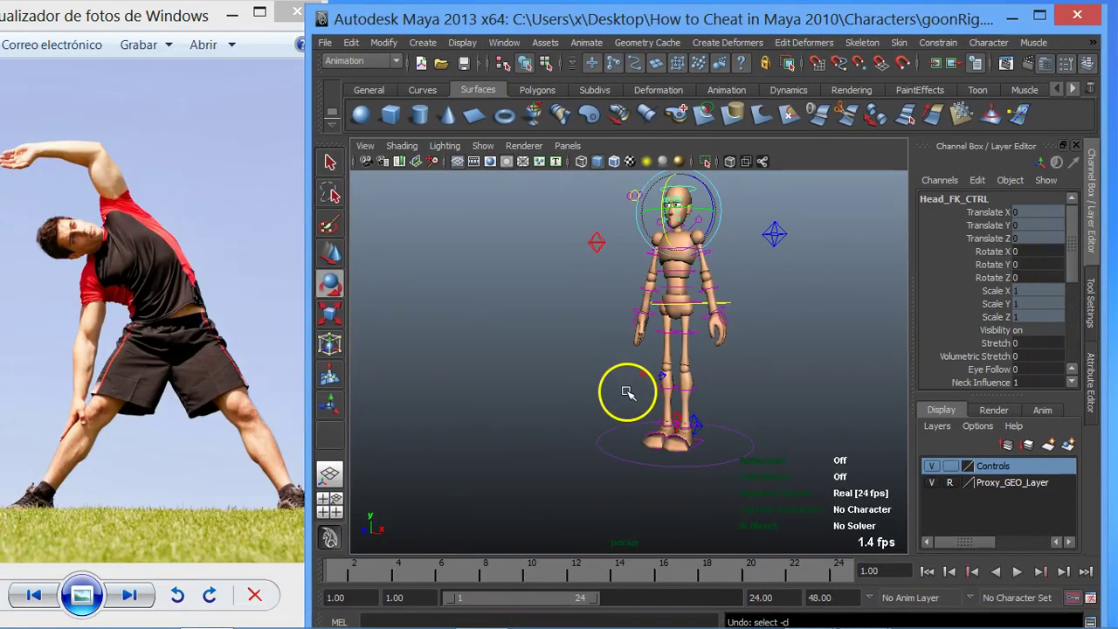
mouse_move(625, 393)
alt+middle_down()
mouse_move(574, 429)
mouse_move(574, 405)
alt+middle_up()
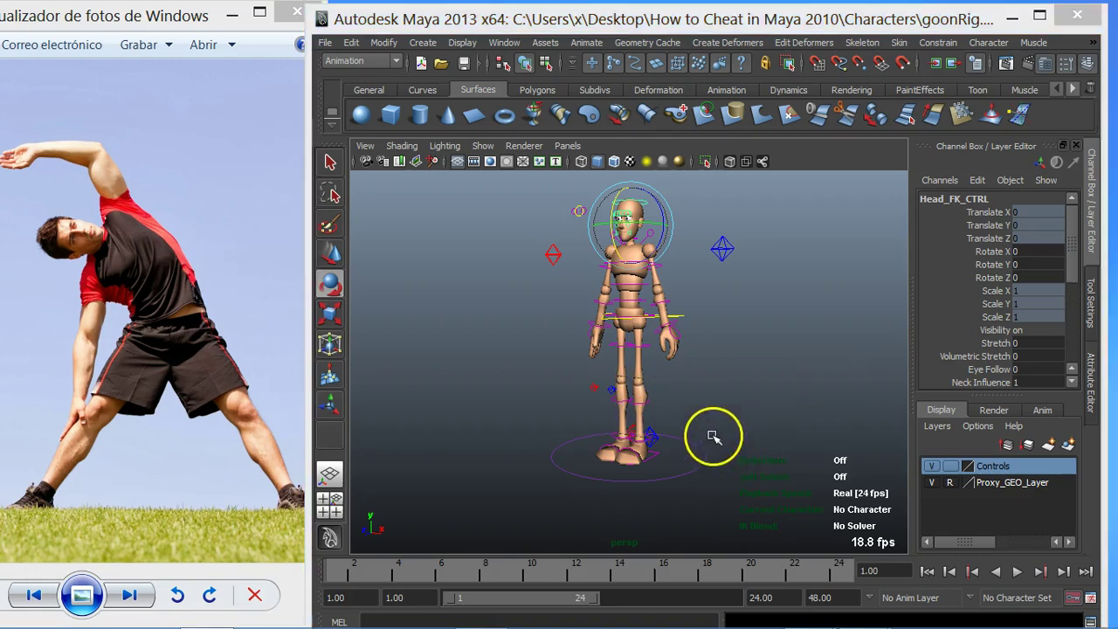
key(space)
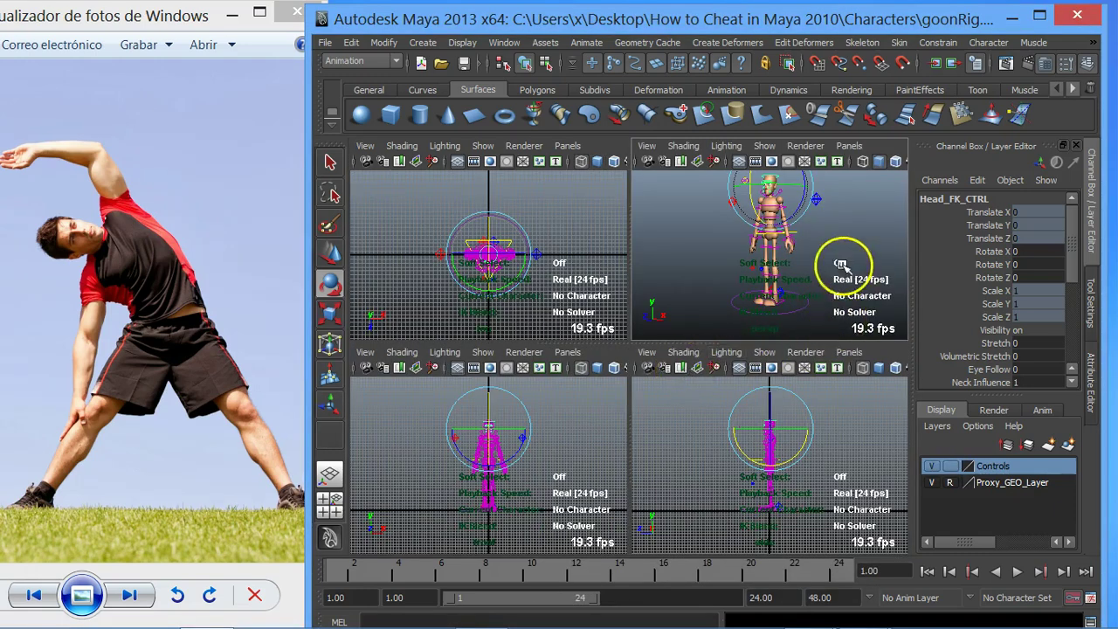
- Draw a thin polygon box pCube1 under the Goon's feet, then select it in the full perspective view
click(531, 90)
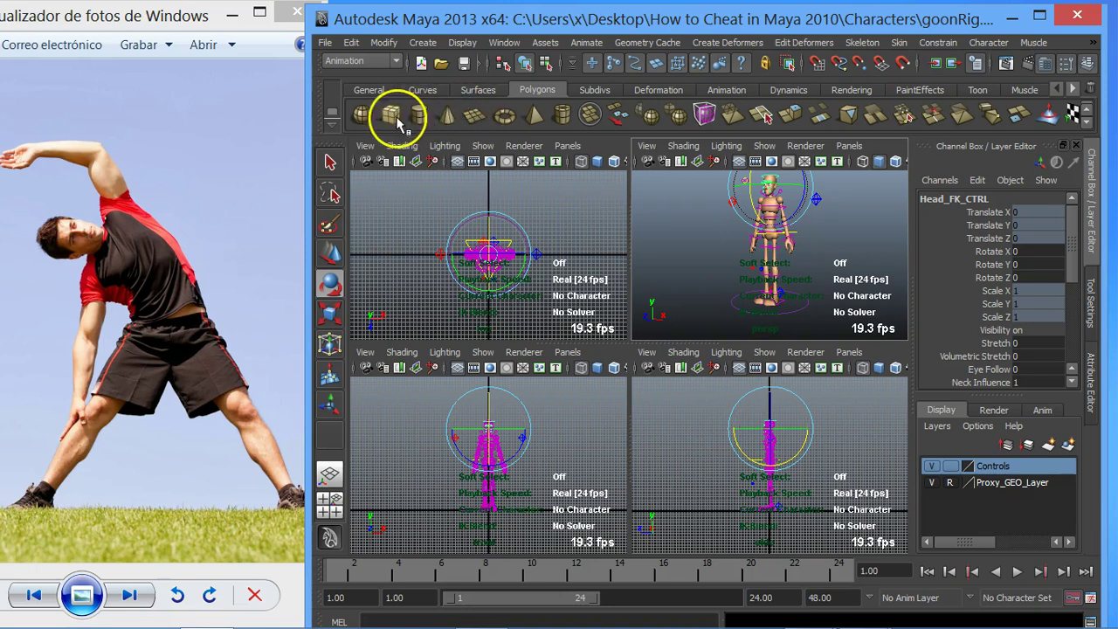
drag(381, 189, 601, 336)
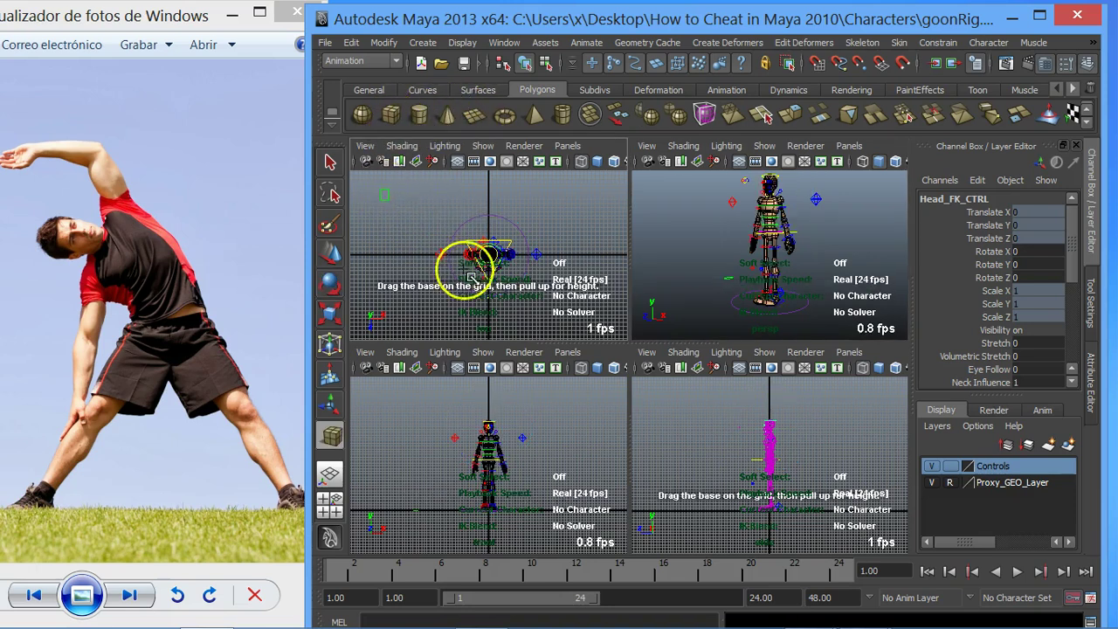
drag(691, 312, 703, 300)
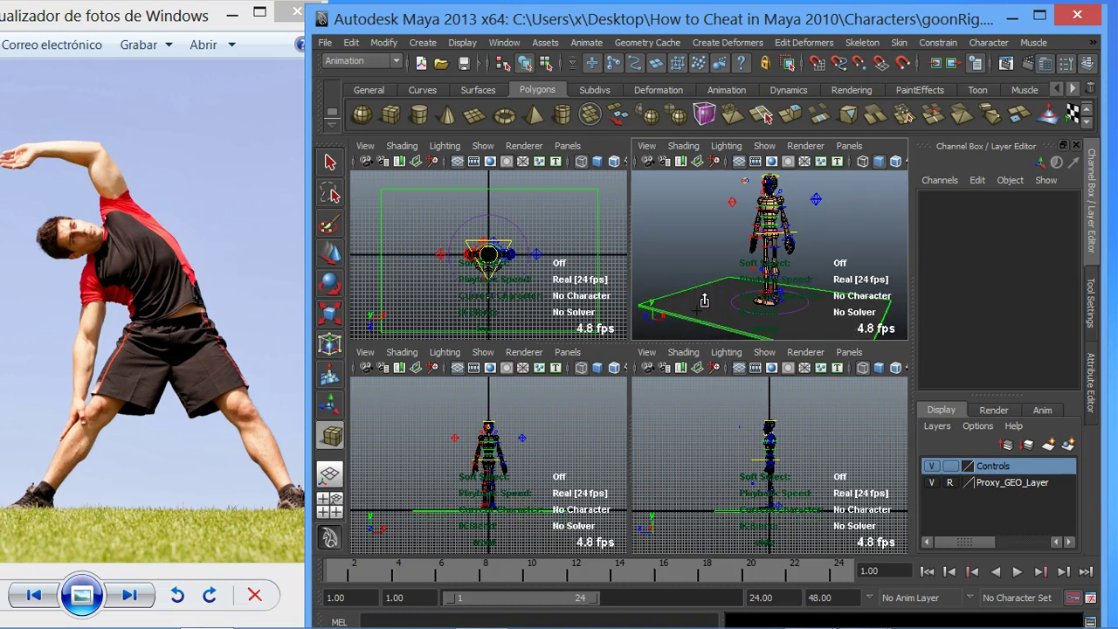
drag(704, 300, 699, 254)
click(708, 267)
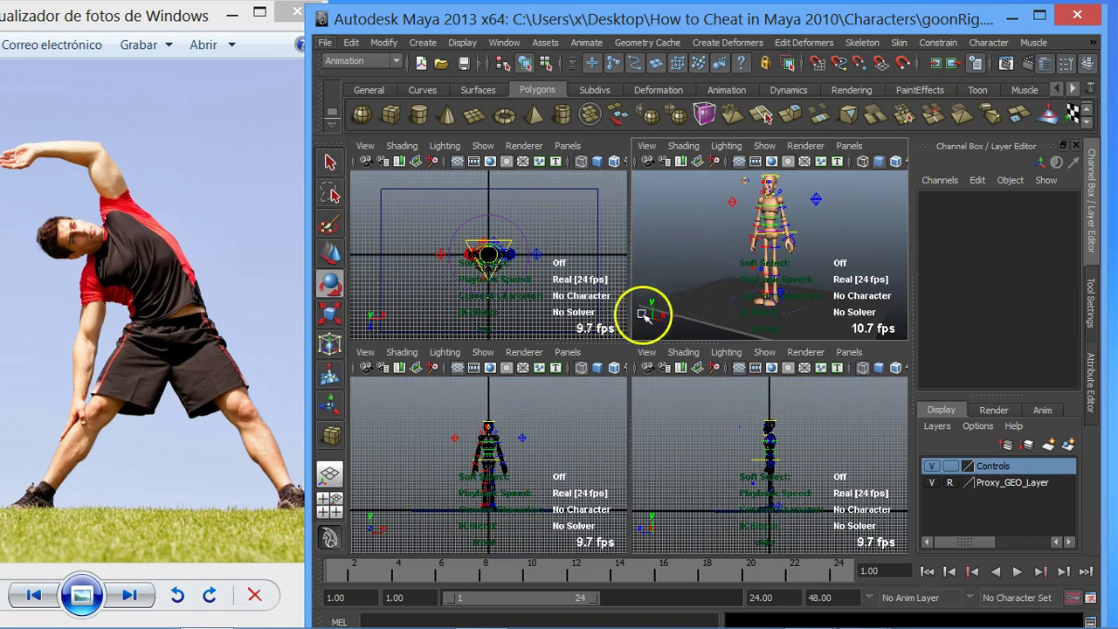
key(space)
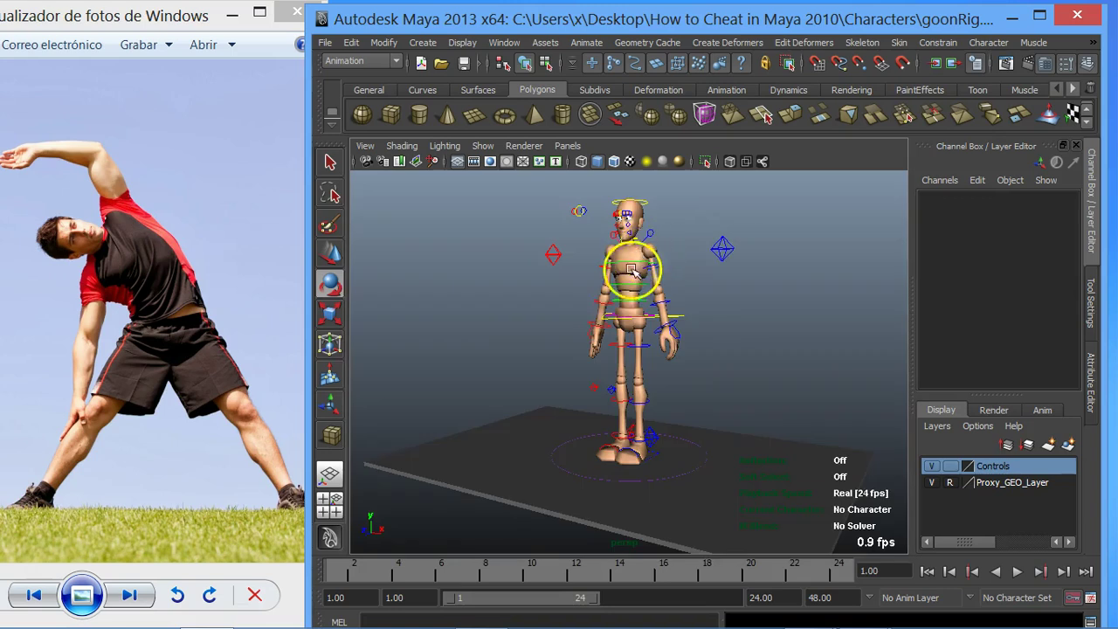
mouse_move(425, 340)
mouse_down()
mouse_move(518, 617)
mouse_move(513, 539)
mouse_up()
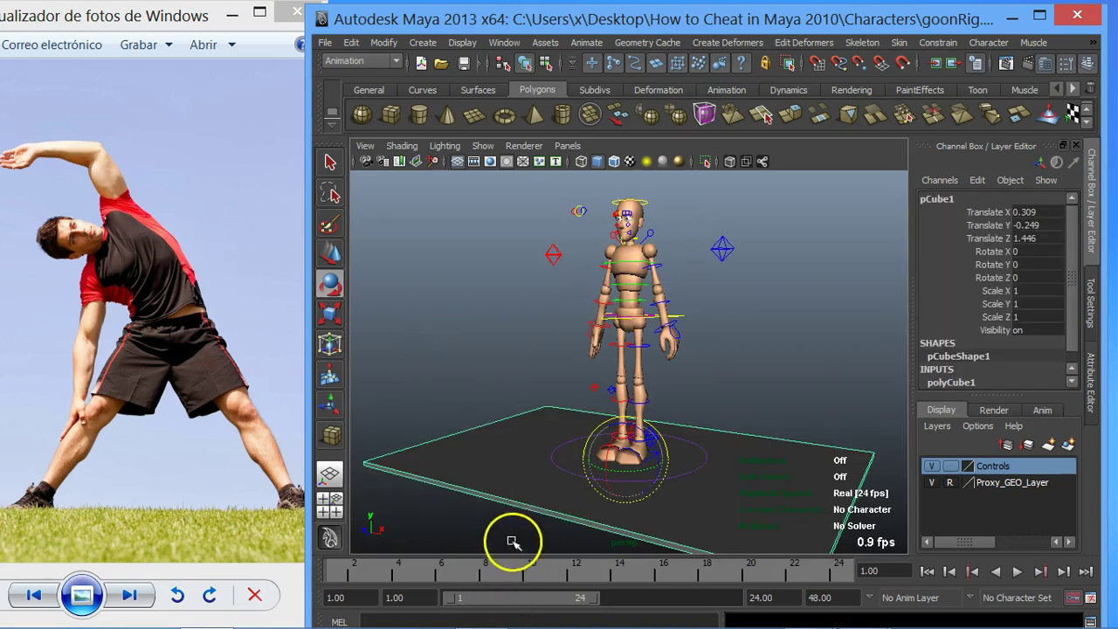
- Put pCube1 on a new display layer named piso and set it to template (T)
click(1069, 446)
double_click(985, 466)
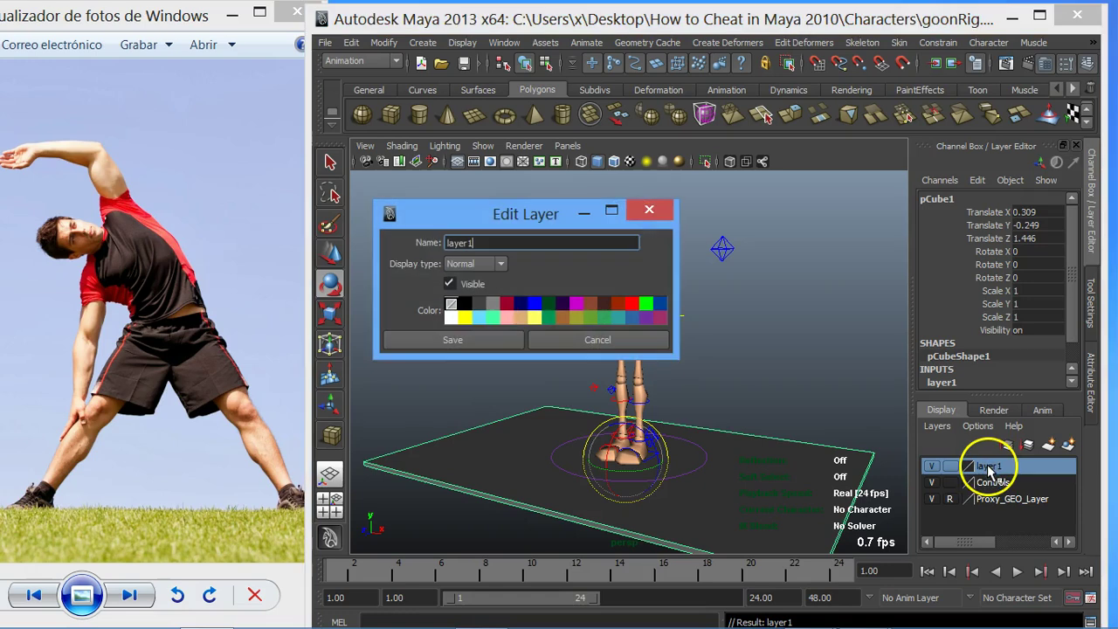
click(362, 264)
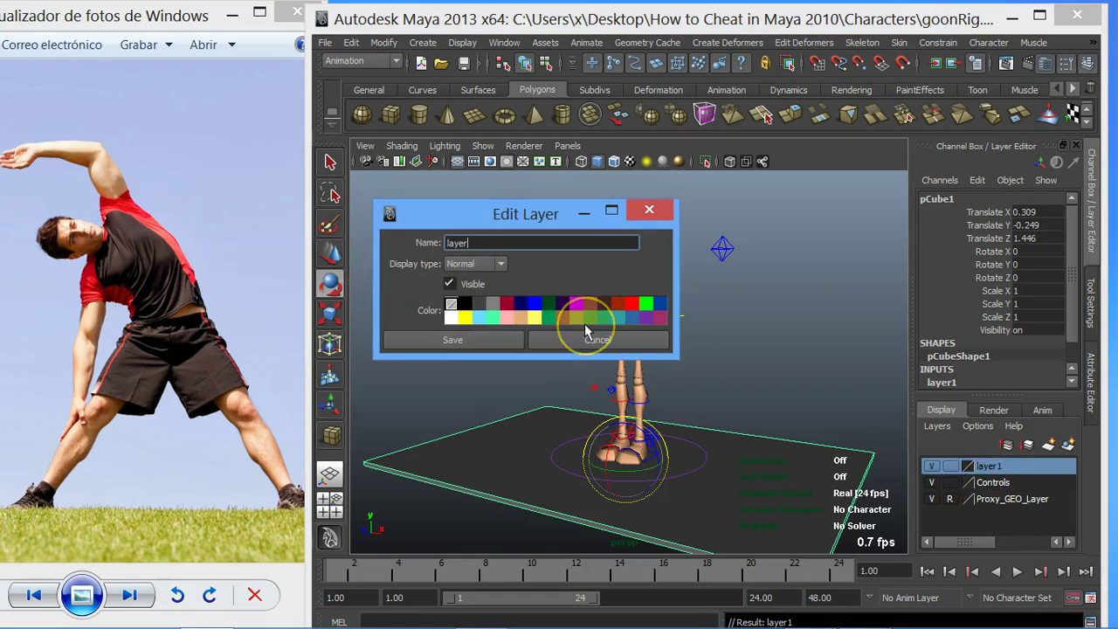
text(piso)
text(_)
key(BackSpace)
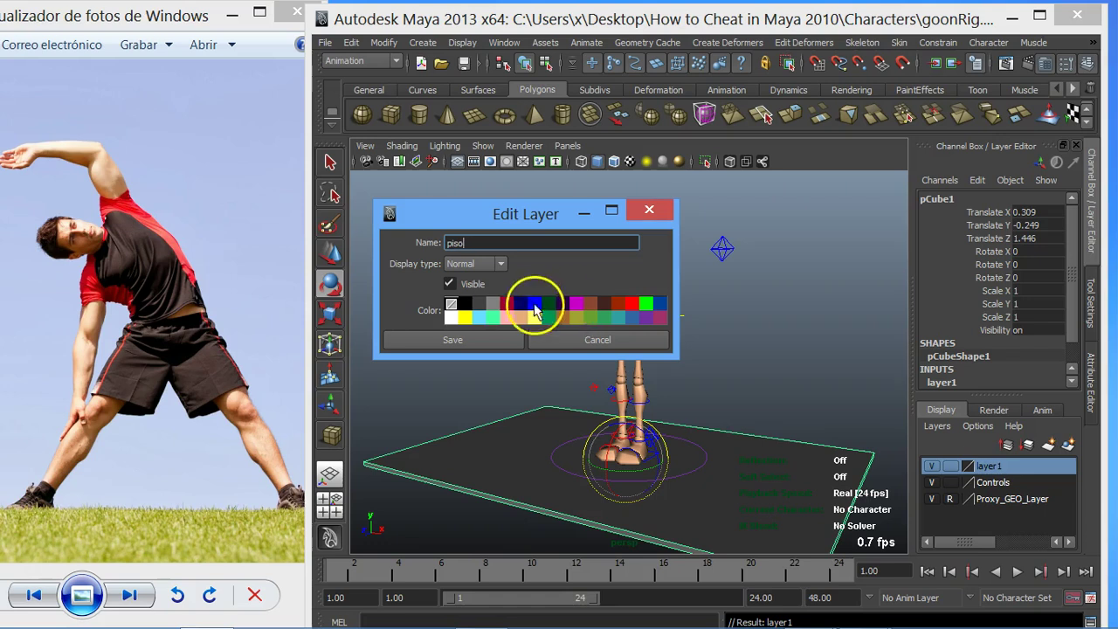
click(474, 345)
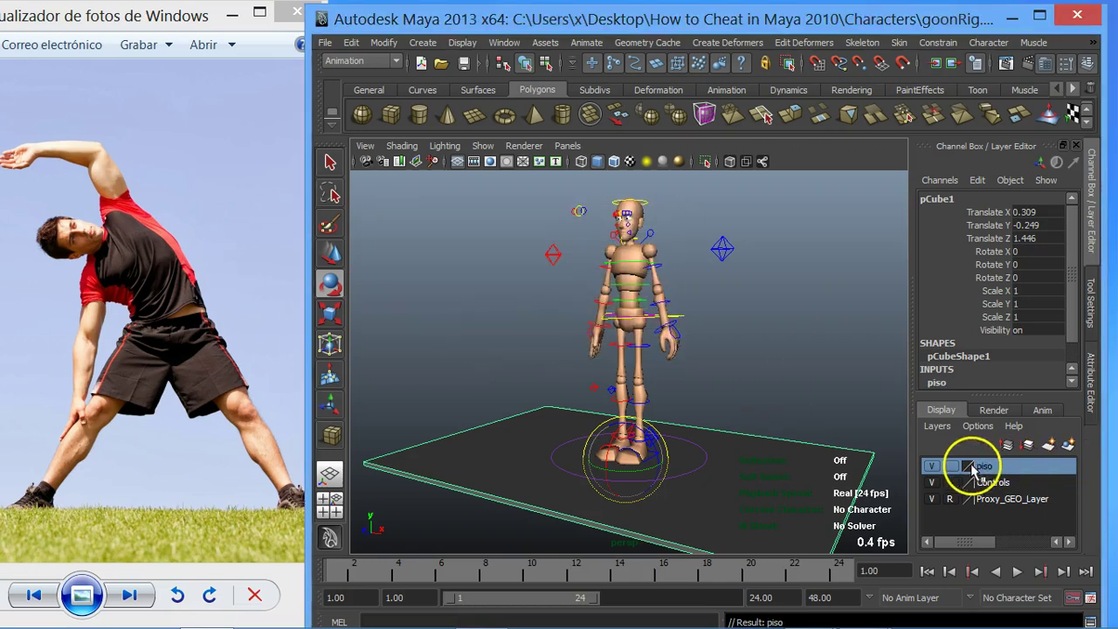
click(952, 467)
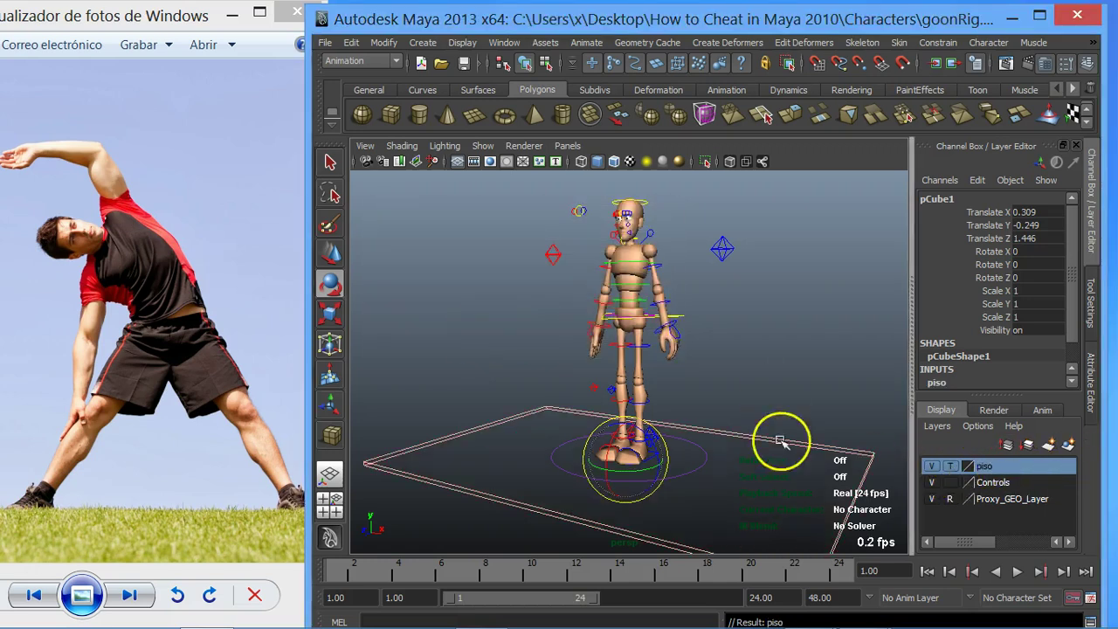
click(748, 376)
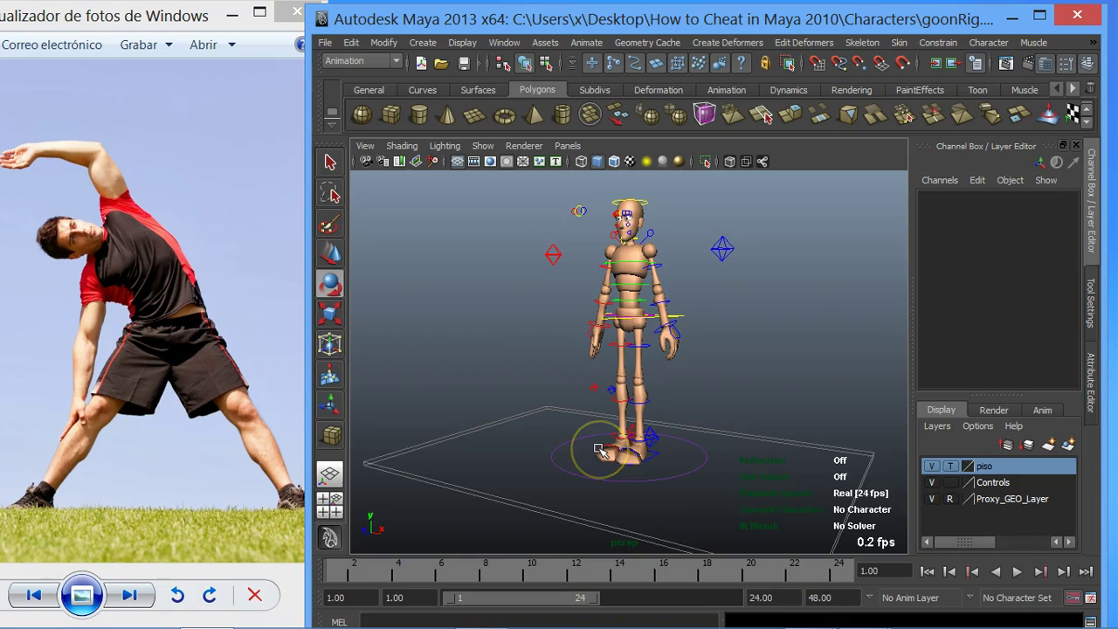
- Spread the foot IK controls outward in X and lower Center_Root_FK_CTRL to Translate Y -0.294
scroll(599, 449, up, 2)
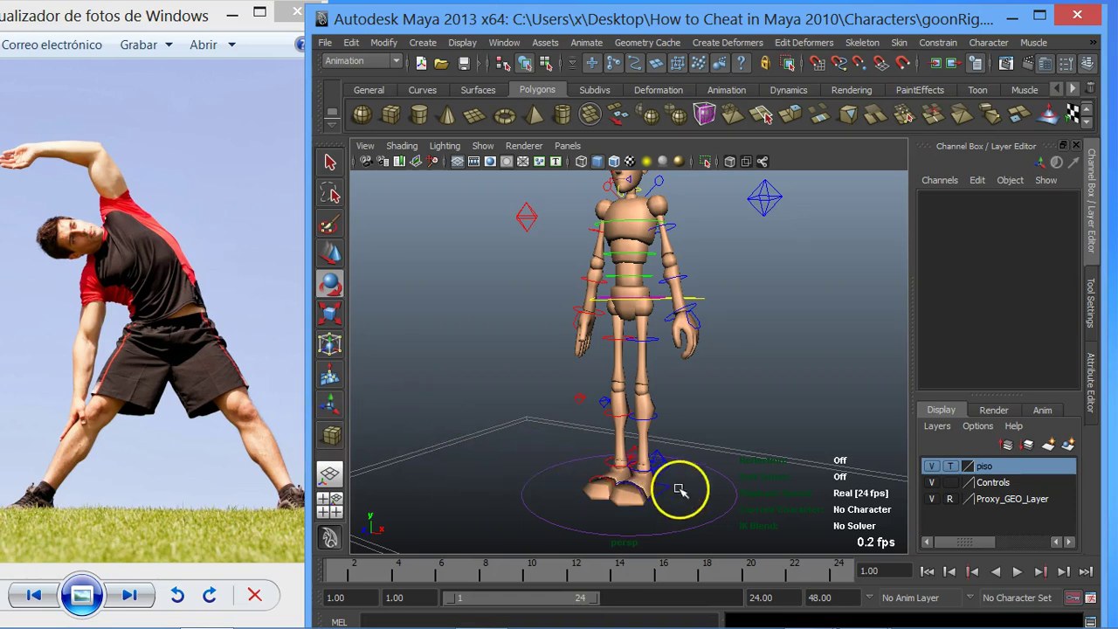
click(656, 465)
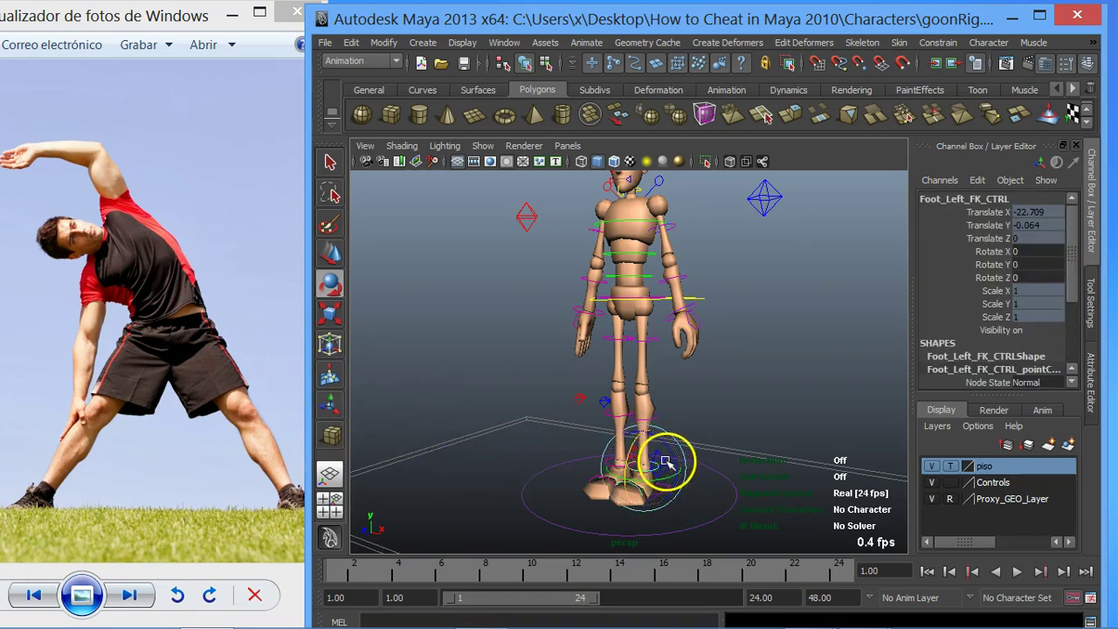
click(682, 455)
click(670, 463)
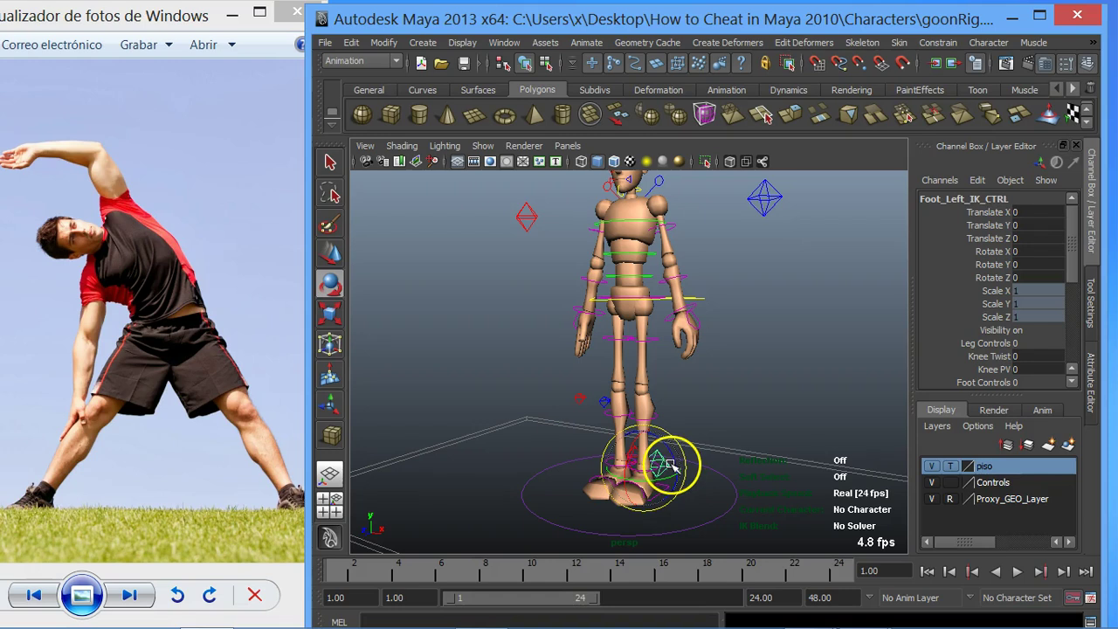
key(w)
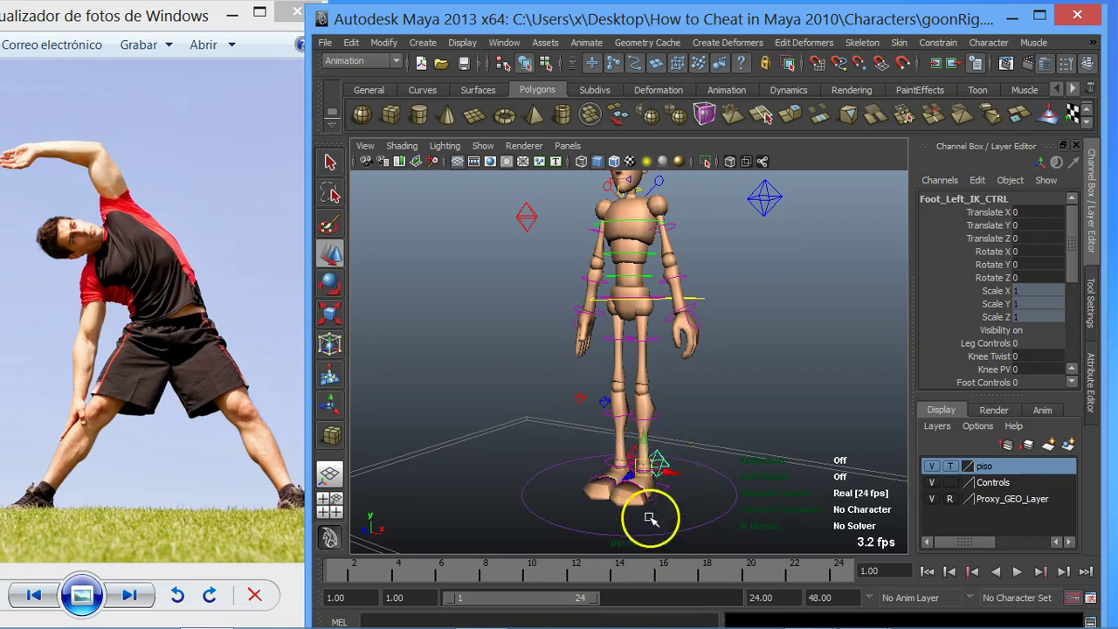
drag(661, 472, 694, 471)
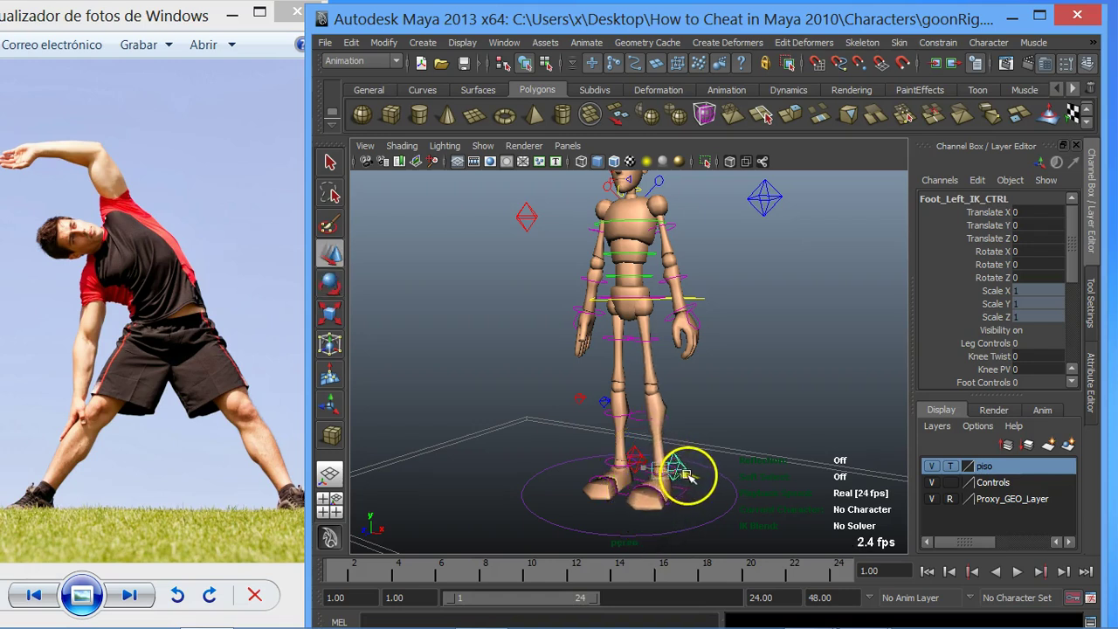
click(637, 456)
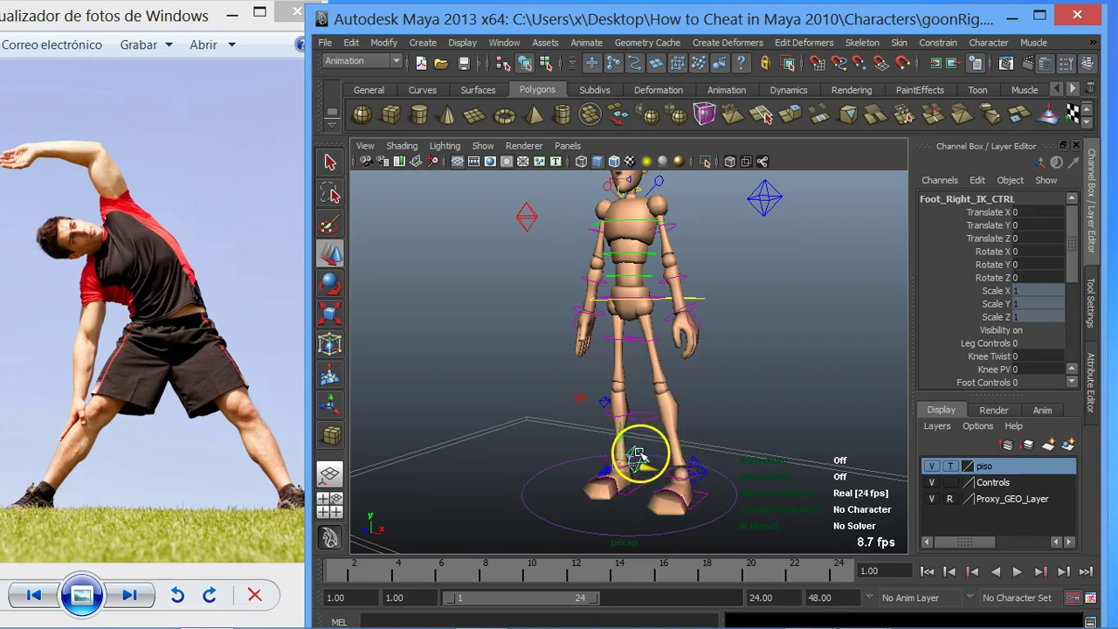
drag(636, 464, 584, 454)
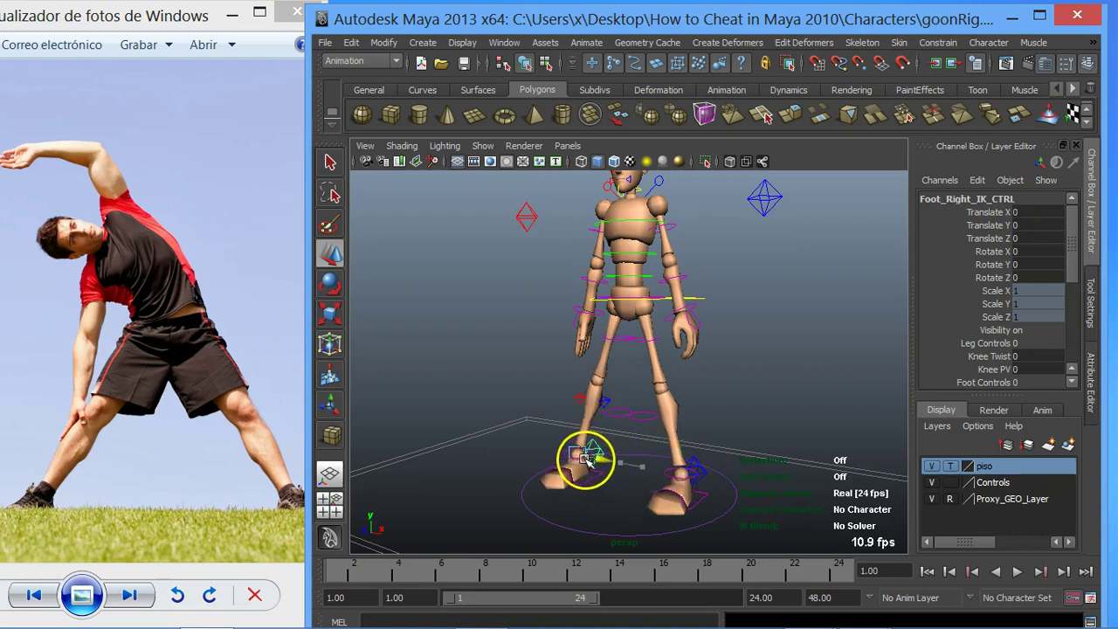
click(702, 299)
drag(628, 278, 626, 290)
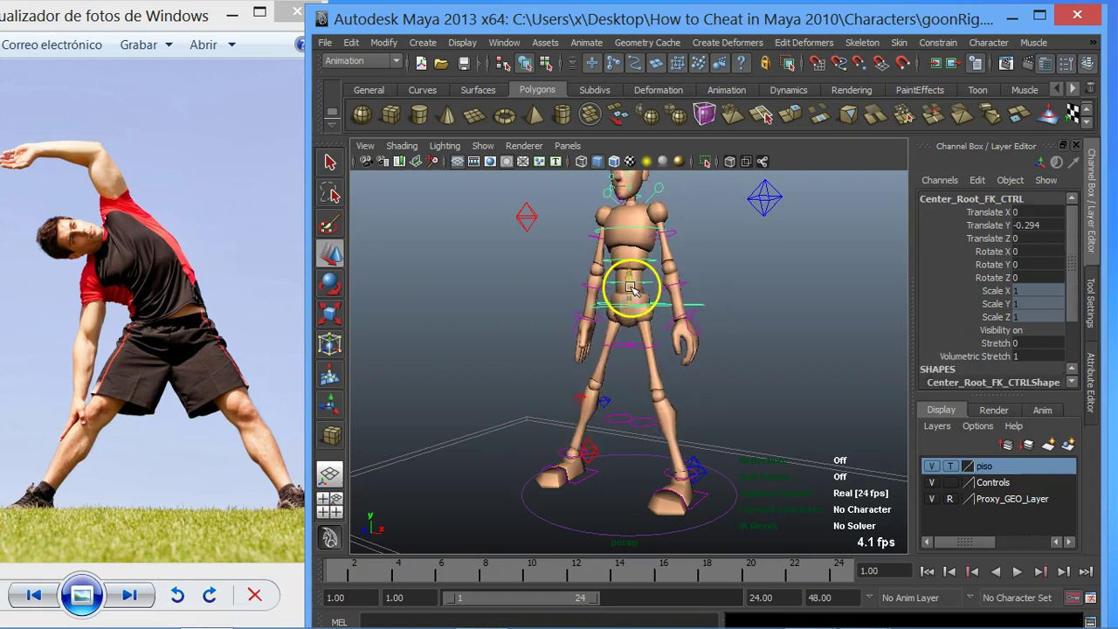
- Switch the viewport layout to Two Panes Side by Side
key(space)
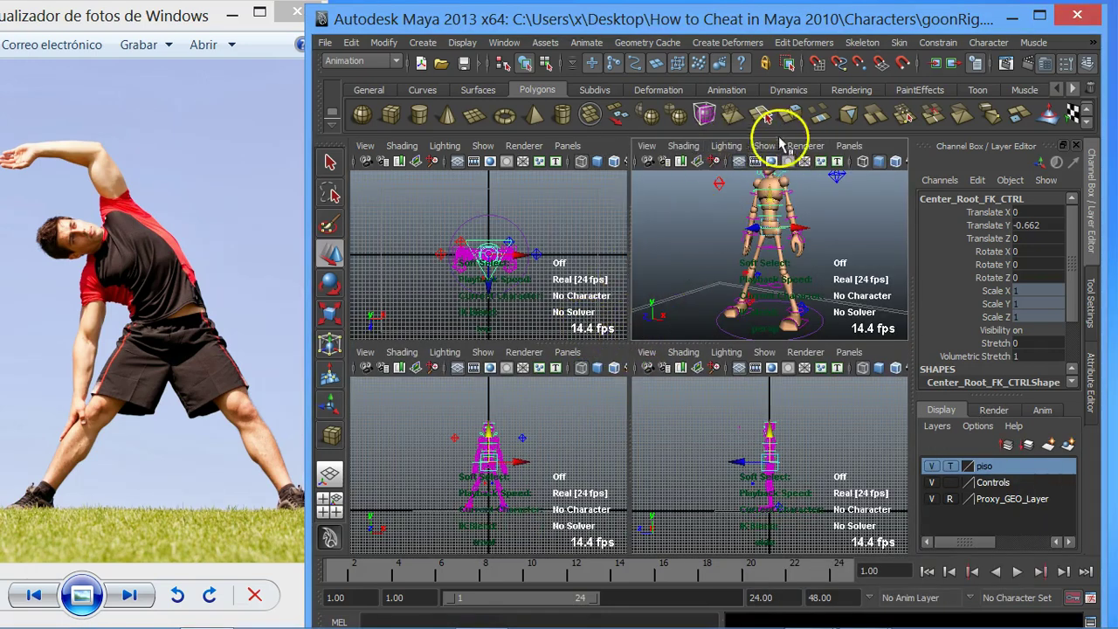
click(848, 147)
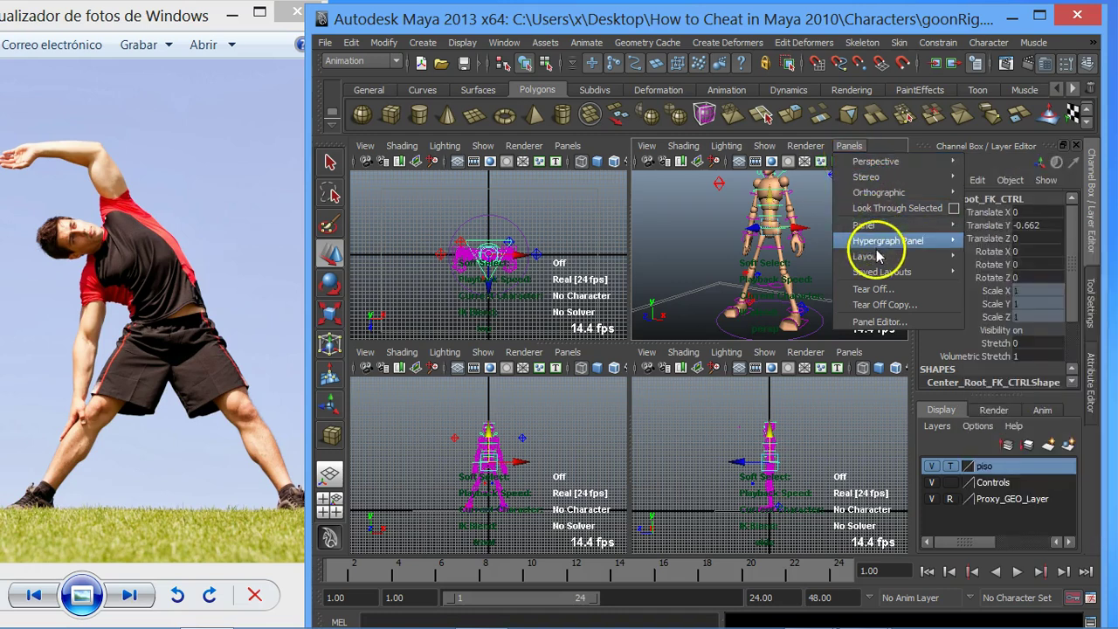
mouse_move(865, 256)
click(1005, 283)
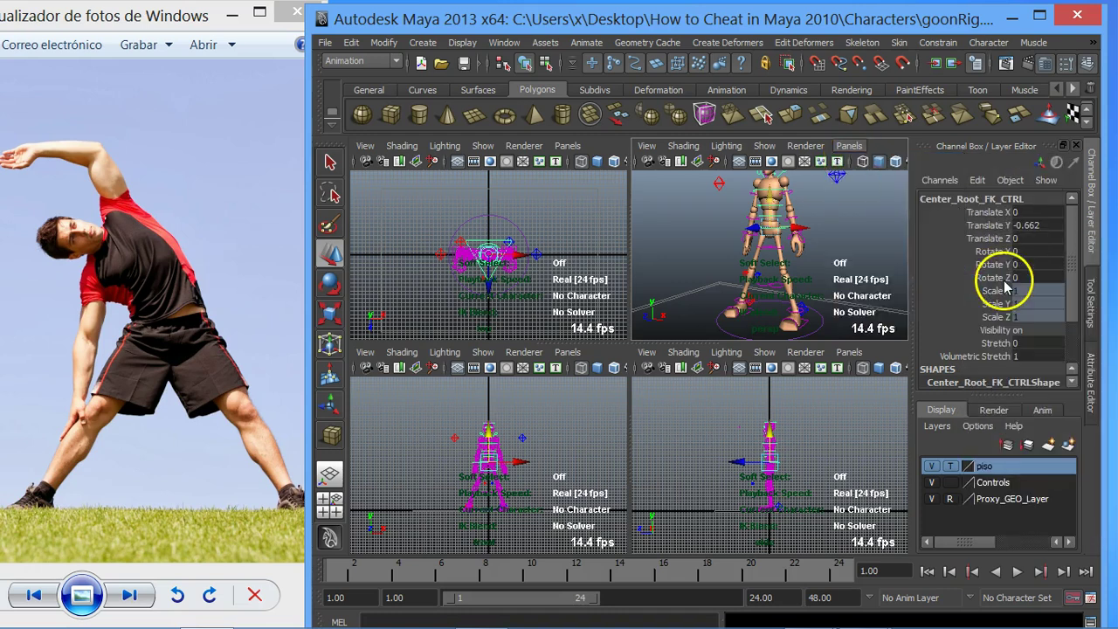
click(573, 295)
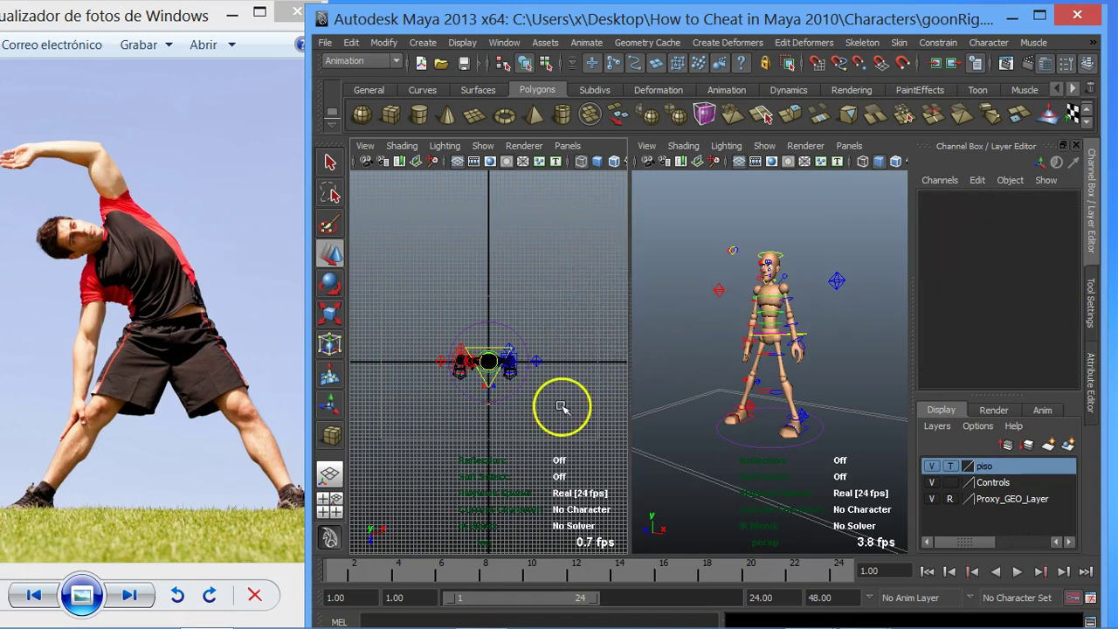
- Set the left pane to the front orthographic view with the grid hidden
click(567, 145)
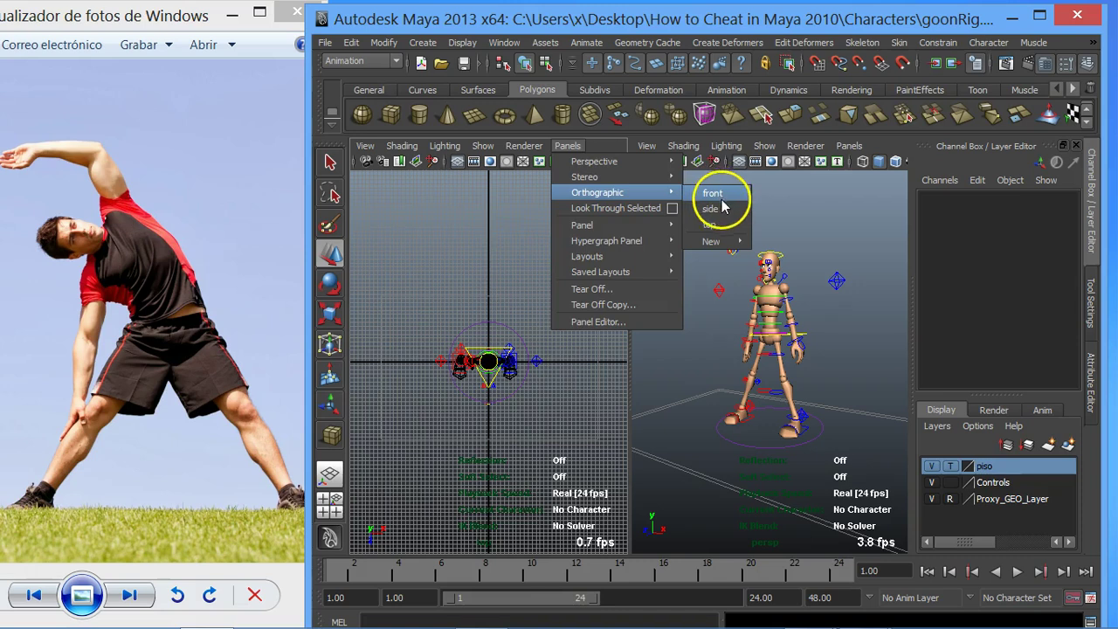
mouse_move(597, 192)
click(716, 193)
scroll(482, 316, up, 5)
scroll(491, 320, down, 3)
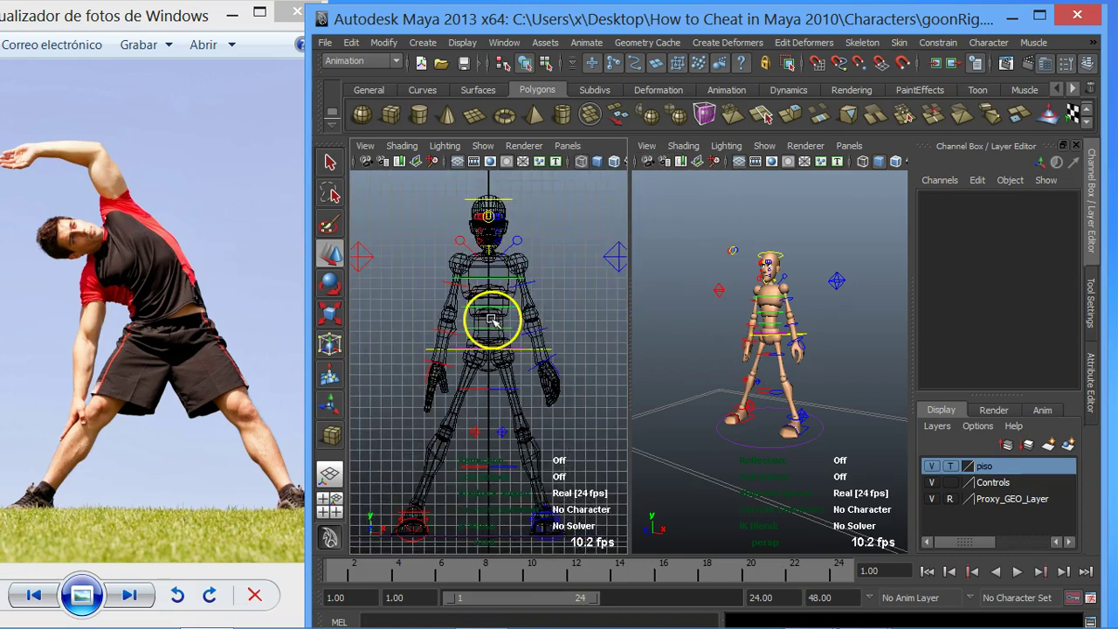
scroll(491, 319, down, 1)
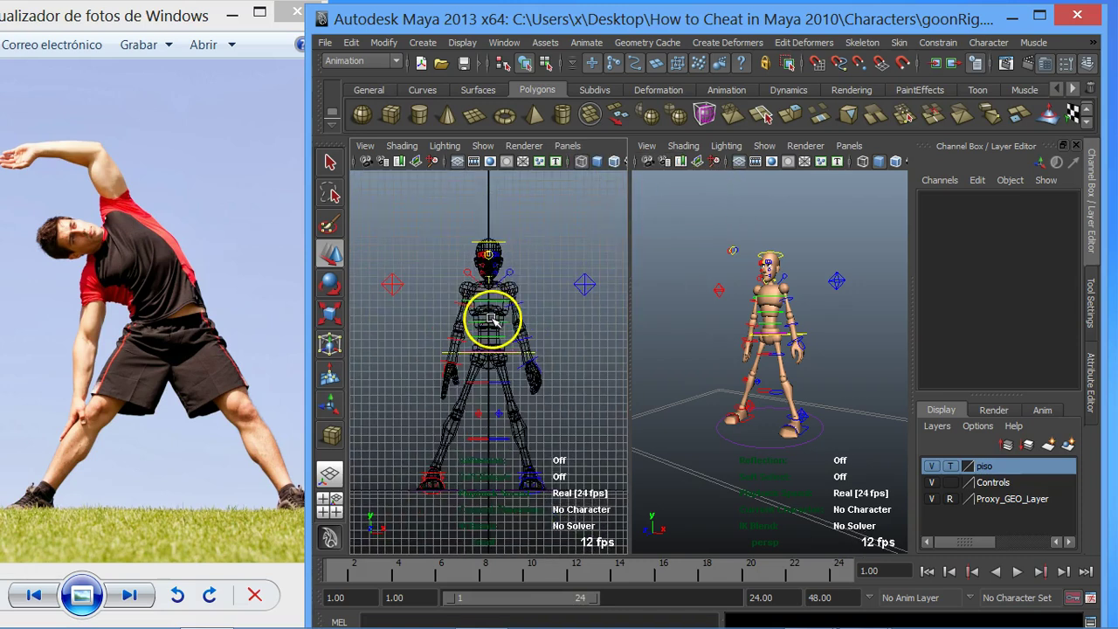
click(458, 163)
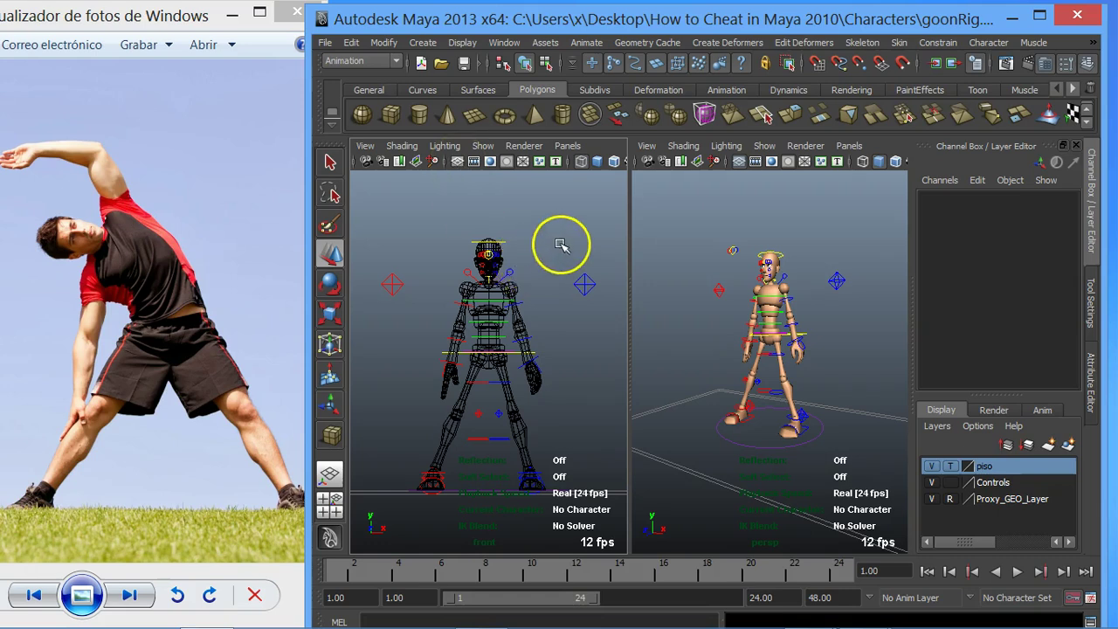
- Smooth-shade the front view and push both foot IK controls further outward
key(5)
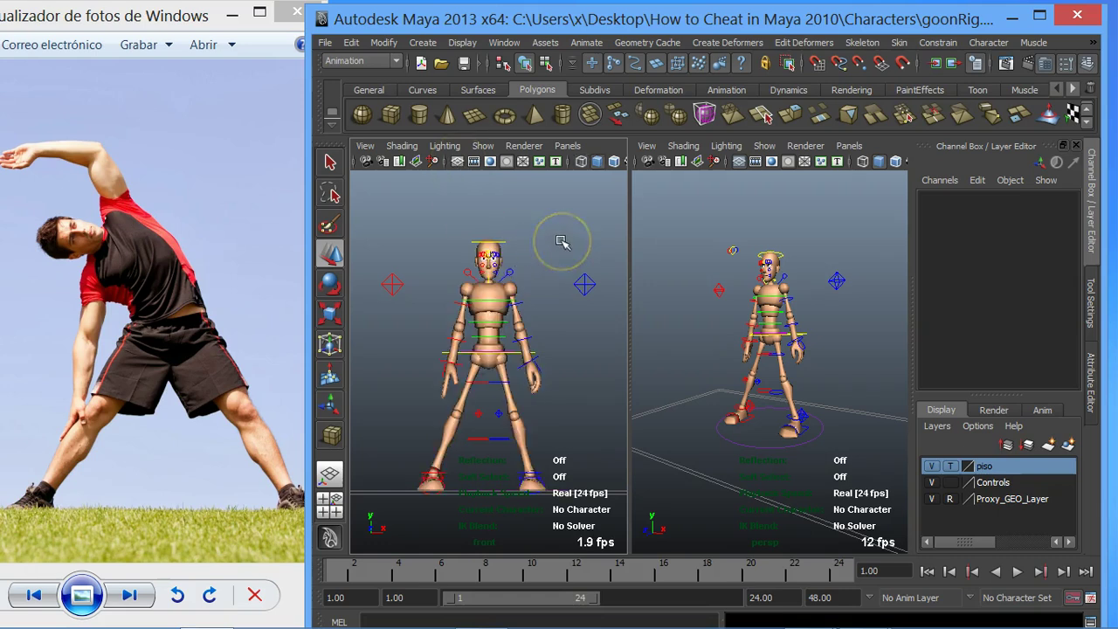
scroll(562, 242, up, 2)
scroll(562, 242, down, 2)
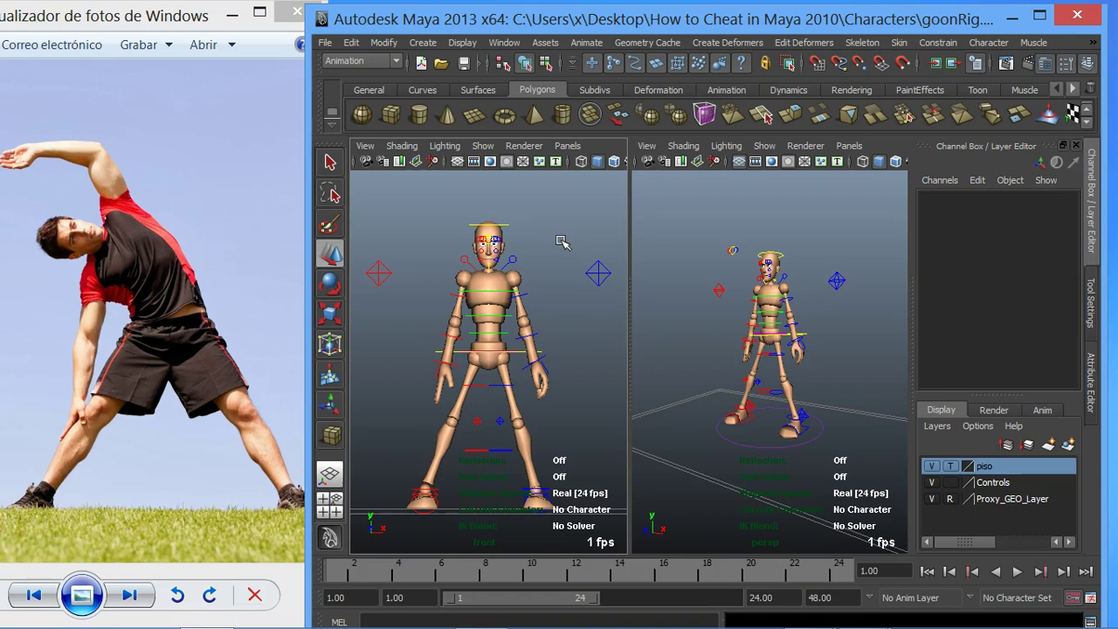
click(798, 425)
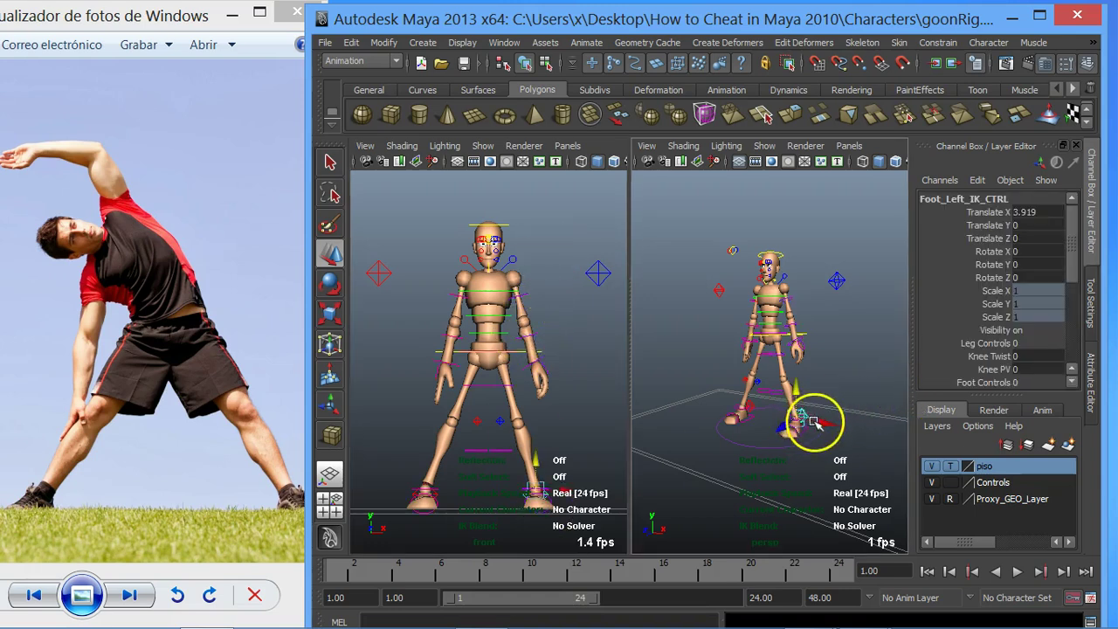
drag(812, 423, 831, 429)
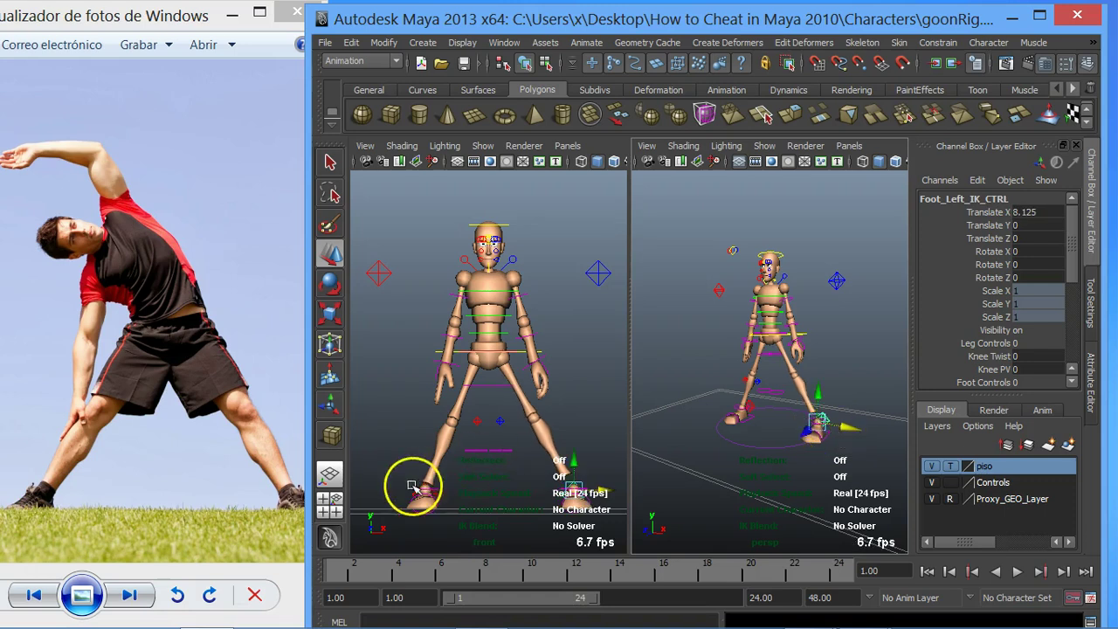
click(750, 407)
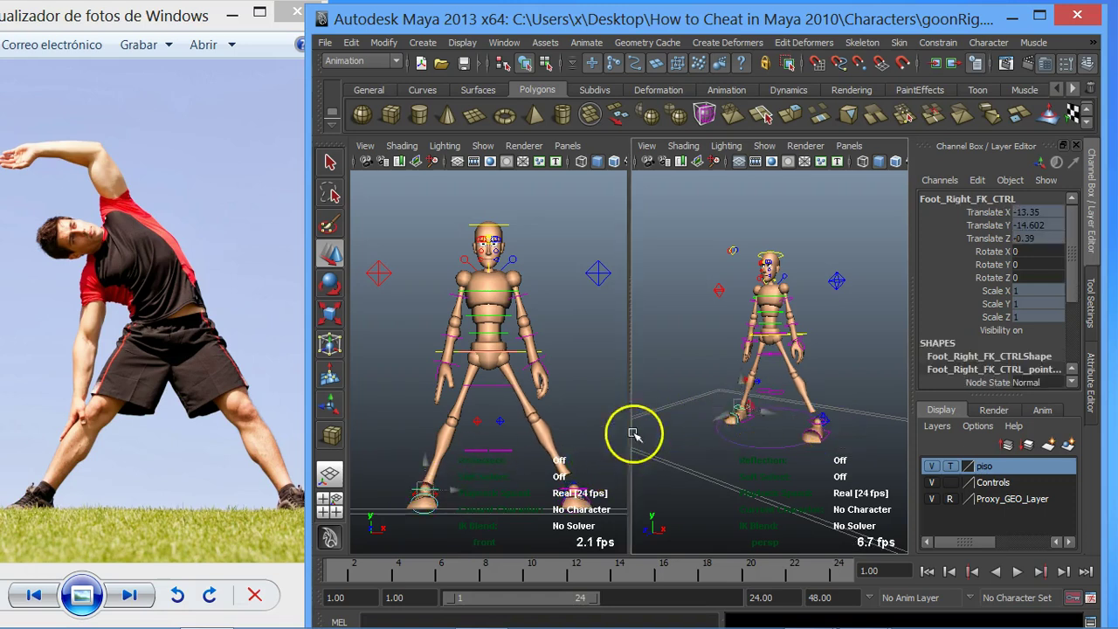
click(756, 406)
scroll(748, 400, up, 5)
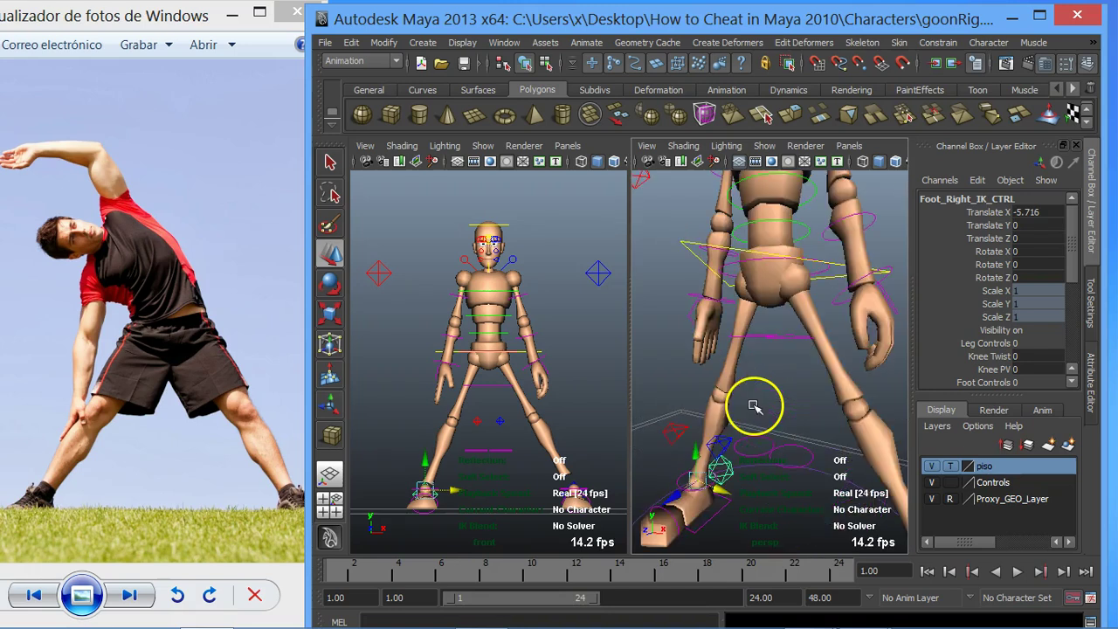
scroll(748, 399, down, 3)
drag(736, 442, 715, 439)
- Lower Center_Root_FK_CTRL to Translate Y -3.003 to drop the hips deeper
drag(767, 392, 798, 315)
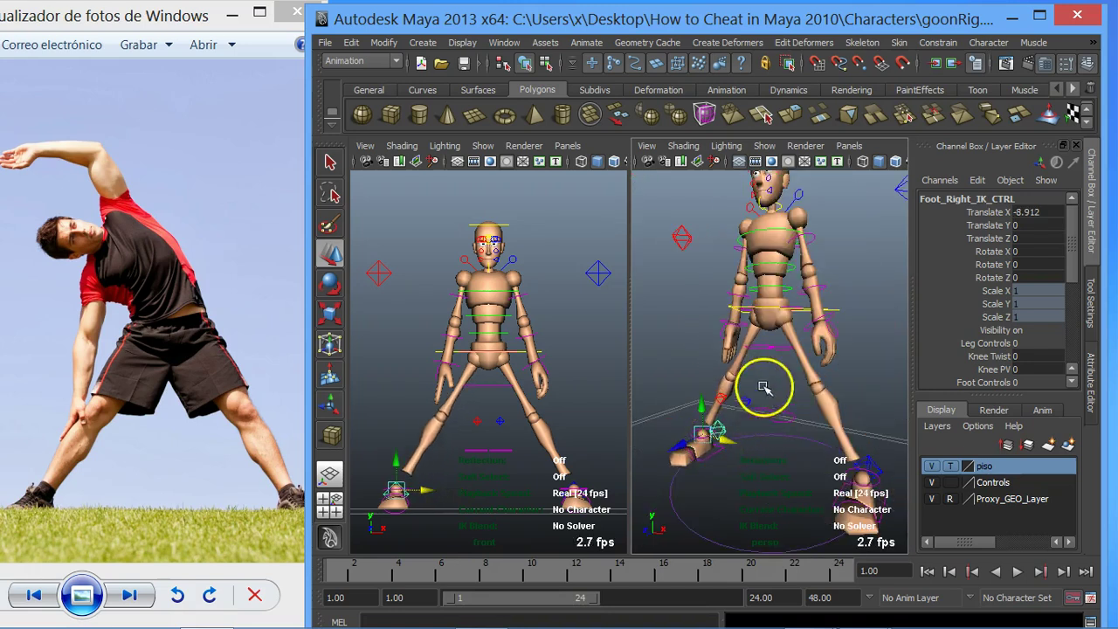
click(802, 311)
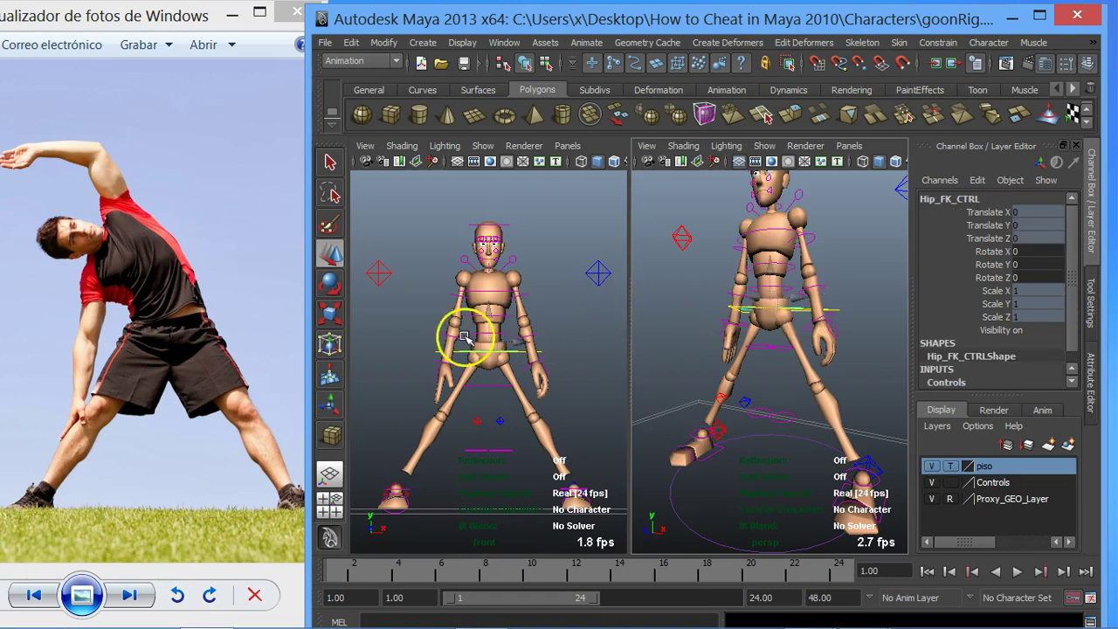
click(509, 322)
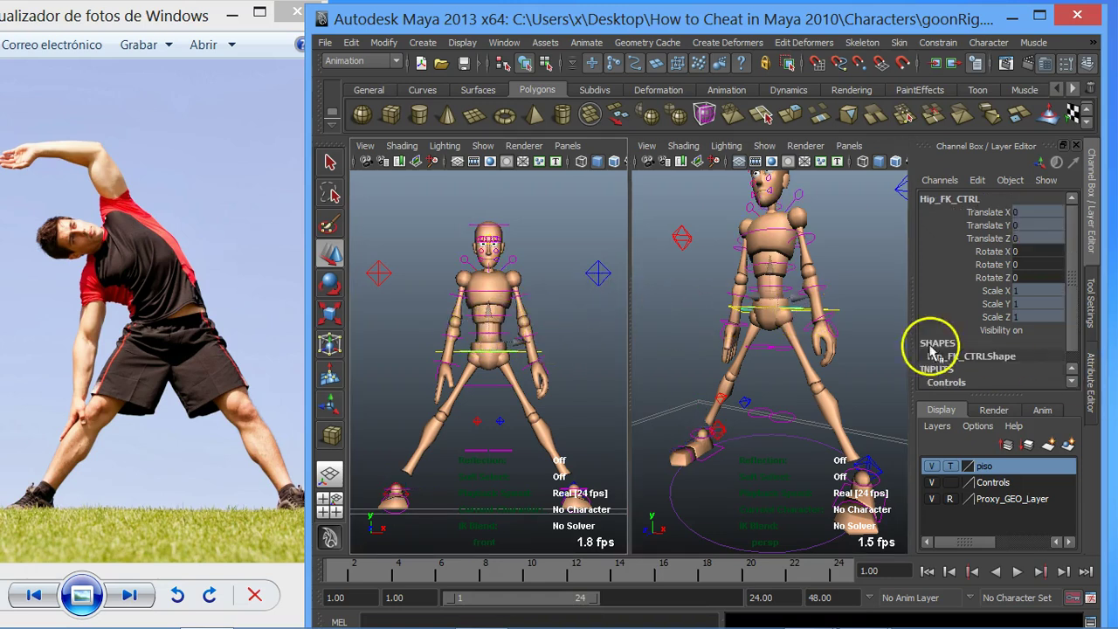
click(494, 325)
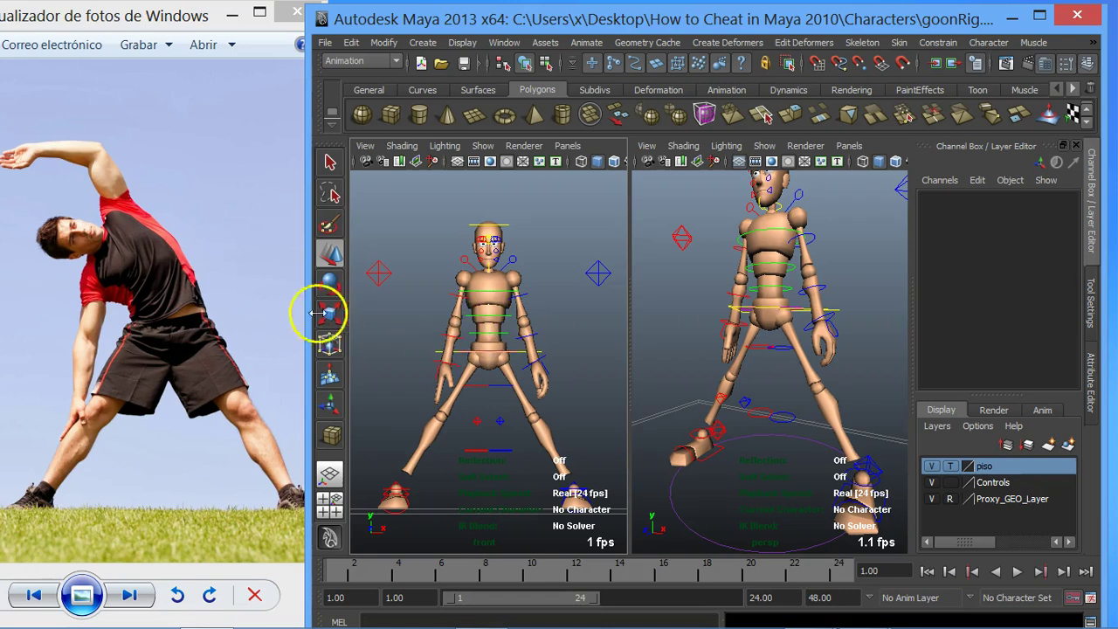
click(738, 310)
scroll(742, 305, up, 3)
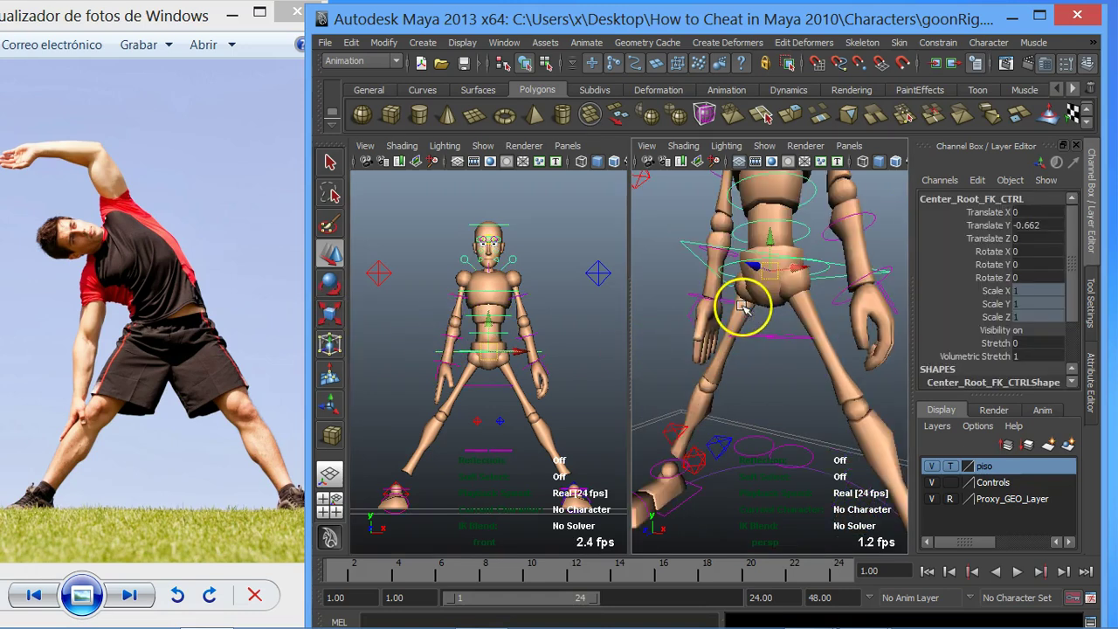
alt+drag(747, 314, 748, 393)
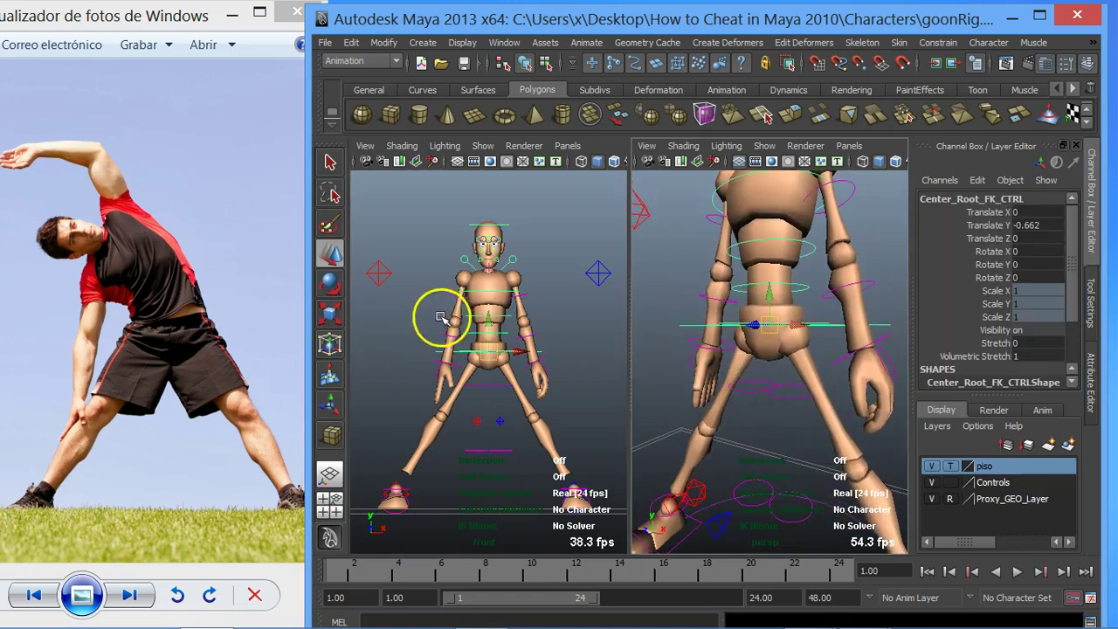
drag(490, 333, 488, 354)
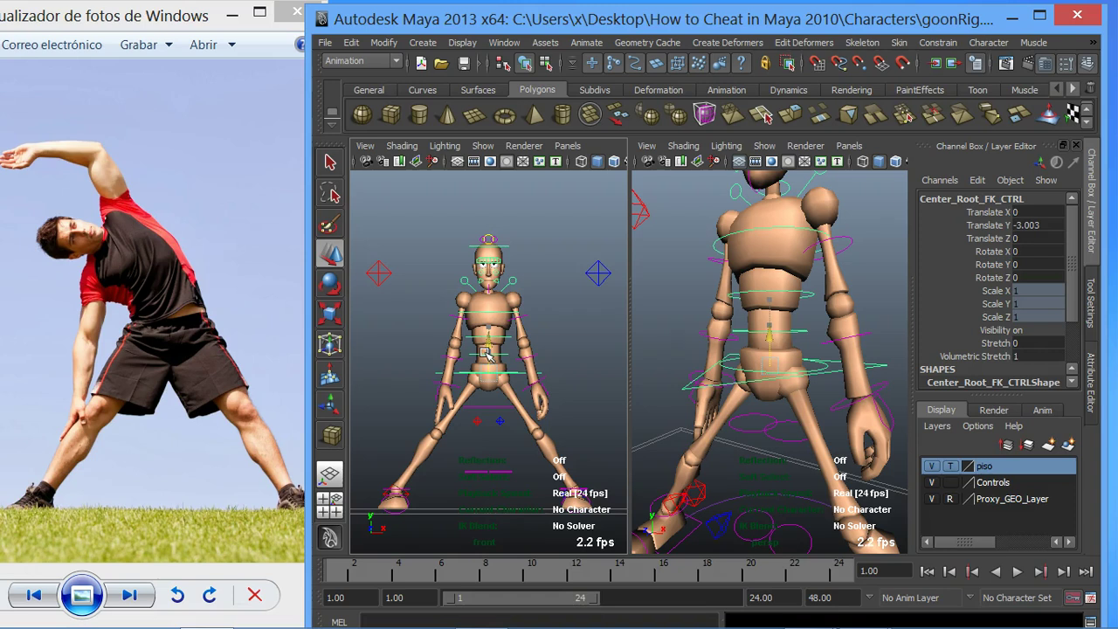
- Rotate Foot_Right_IK_CTRL outward to Rotate Y -24.325
click(846, 487)
click(691, 506)
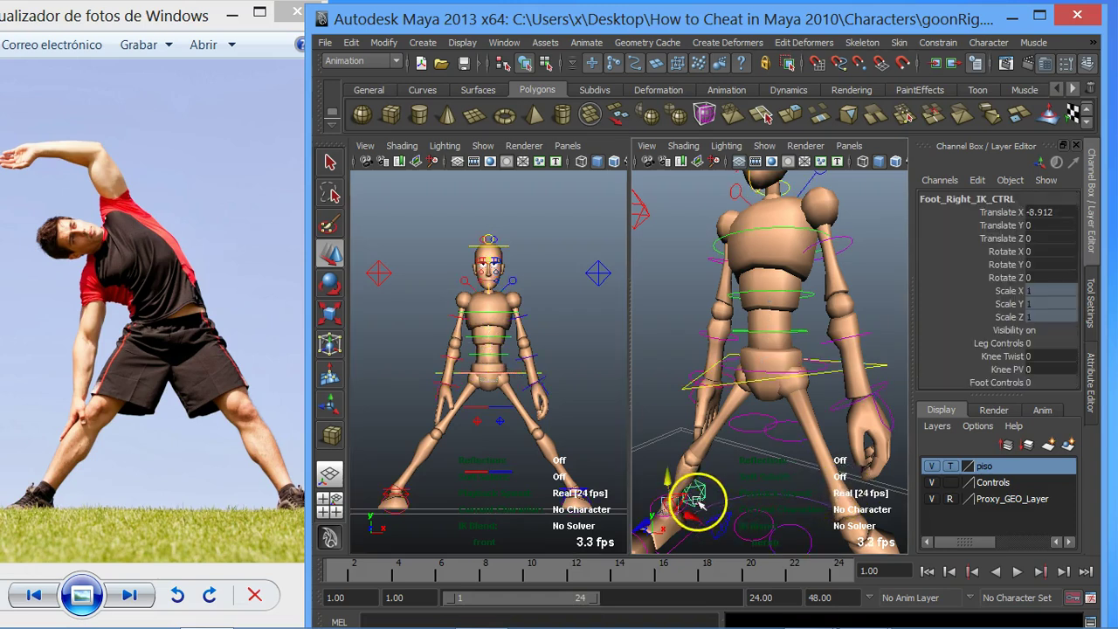
scroll(710, 491, down, 3)
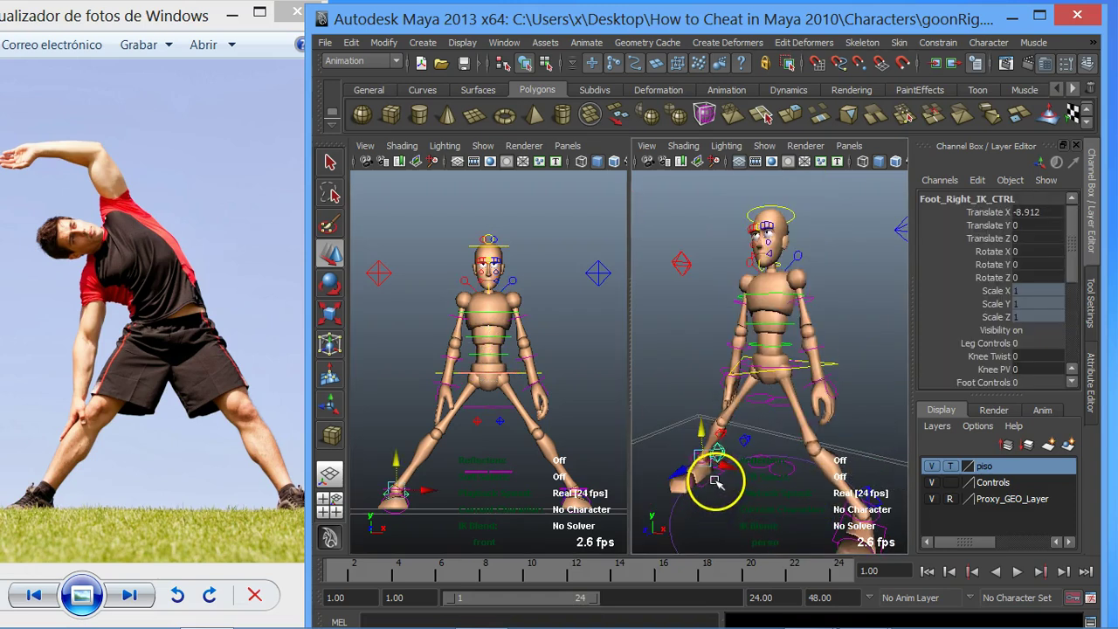
key(e)
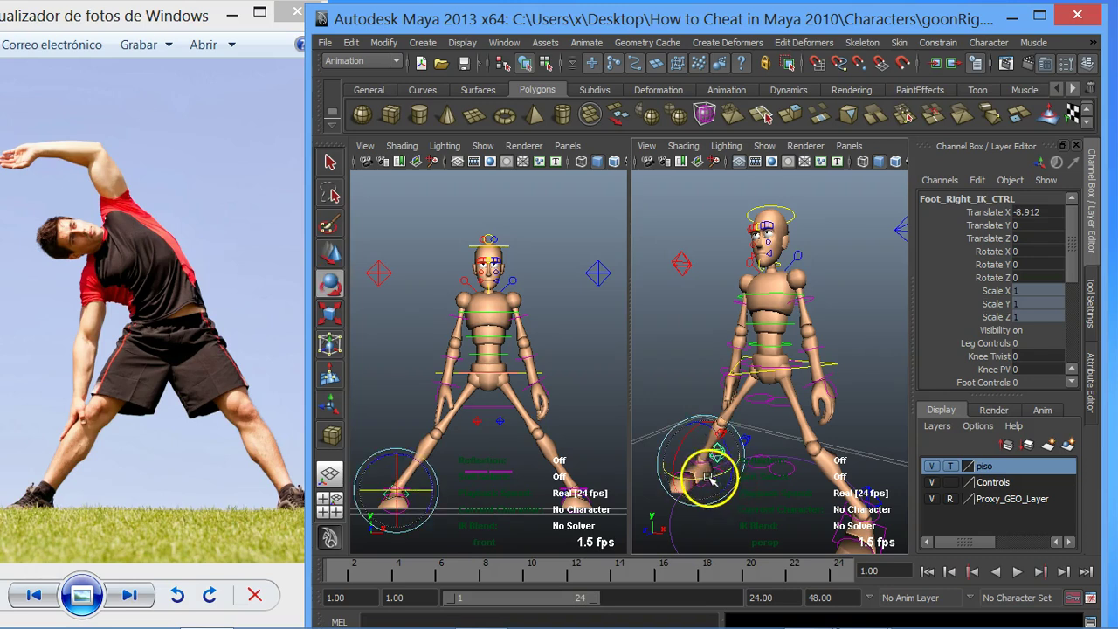
mouse_move(713, 478)
mouse_down()
mouse_move(692, 485)
mouse_move(694, 469)
mouse_up()
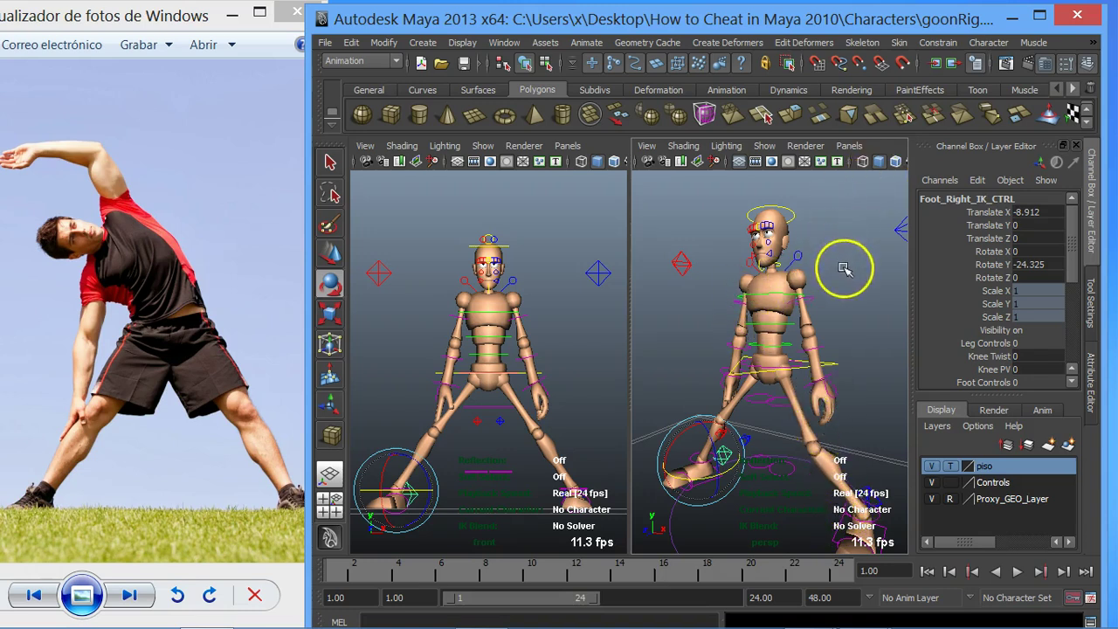
- Toggle the resolution, field chart, safe action and safe title gates on and back off
click(772, 164)
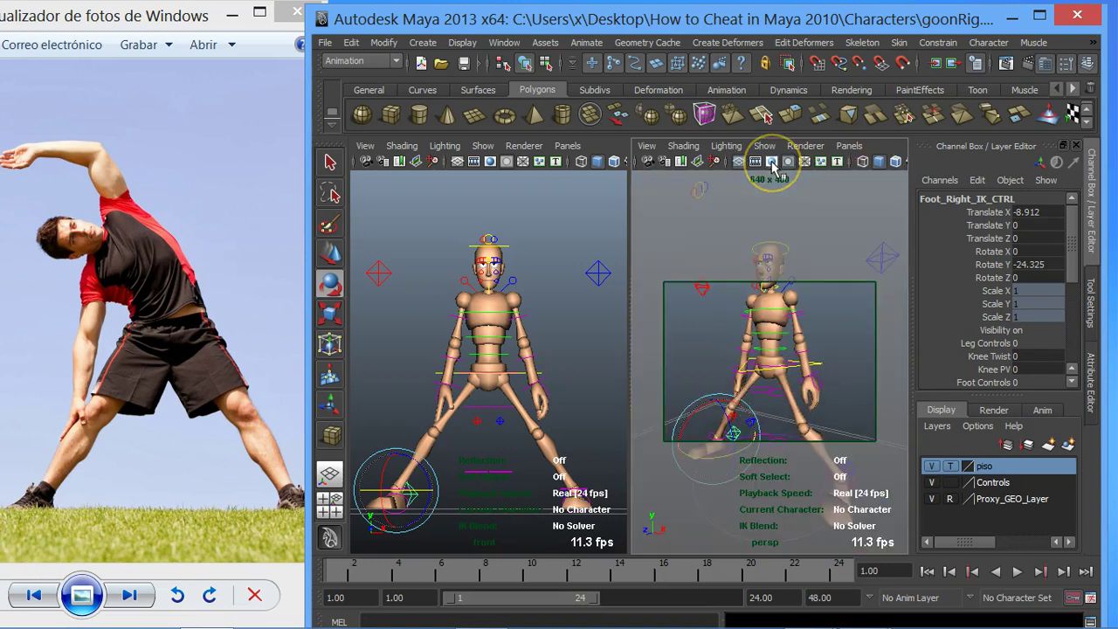
click(772, 165)
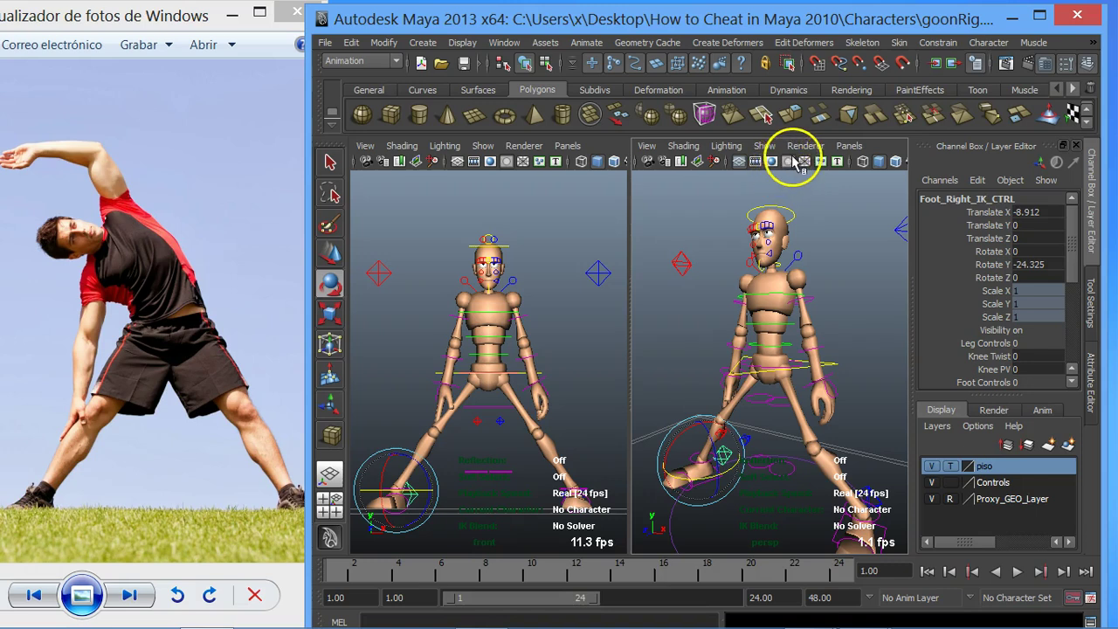
click(803, 163)
click(806, 164)
click(821, 163)
click(822, 163)
click(837, 163)
click(839, 164)
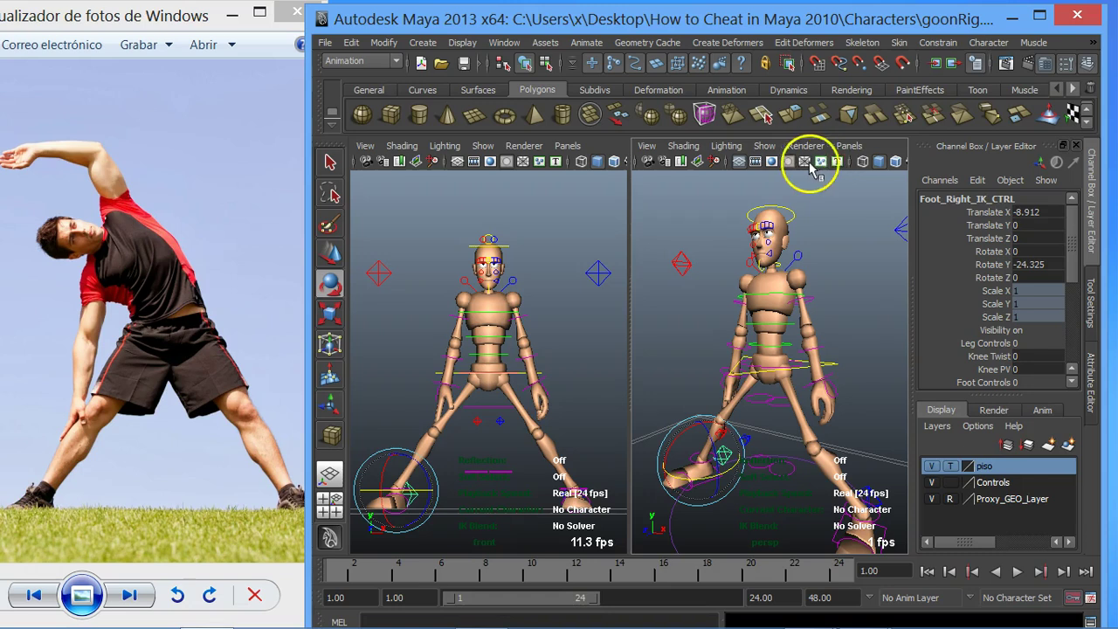
- Turn Foot_Left_IK_CTRL outward to Rotate Y 26.458 and move the left knee pole vector to Y 9.875
alt+middle_drag(827, 300, 787, 187)
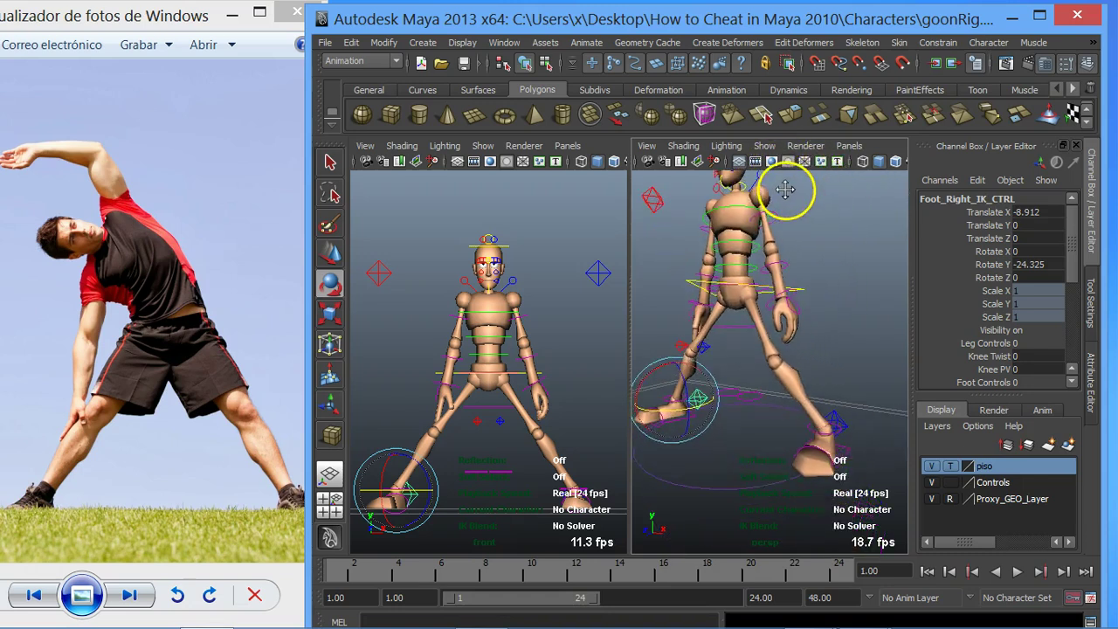
click(834, 416)
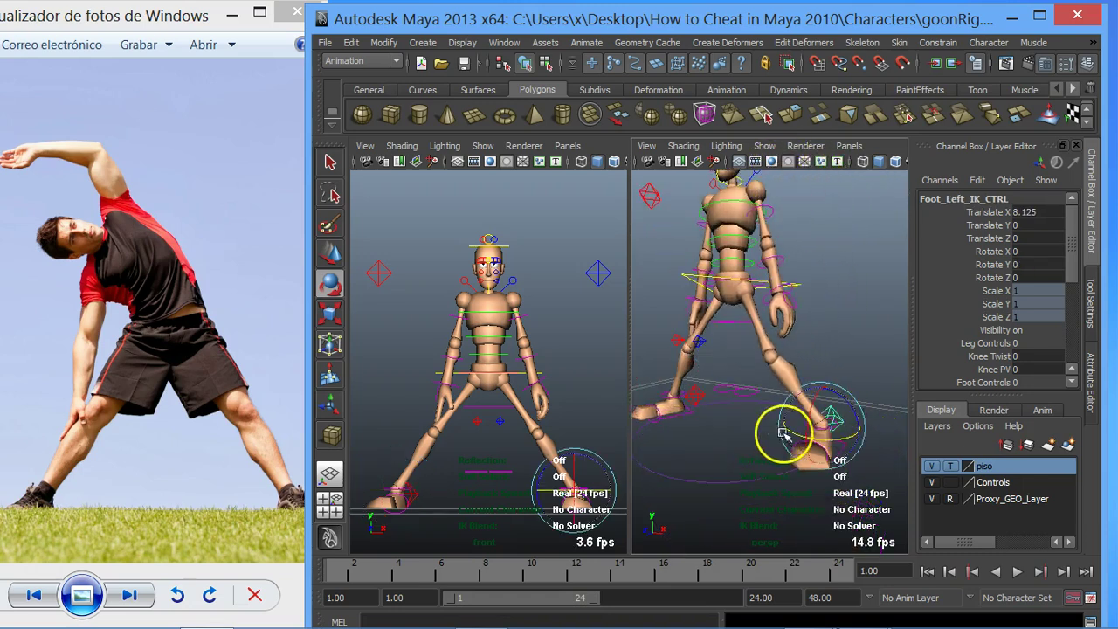
drag(826, 436, 842, 438)
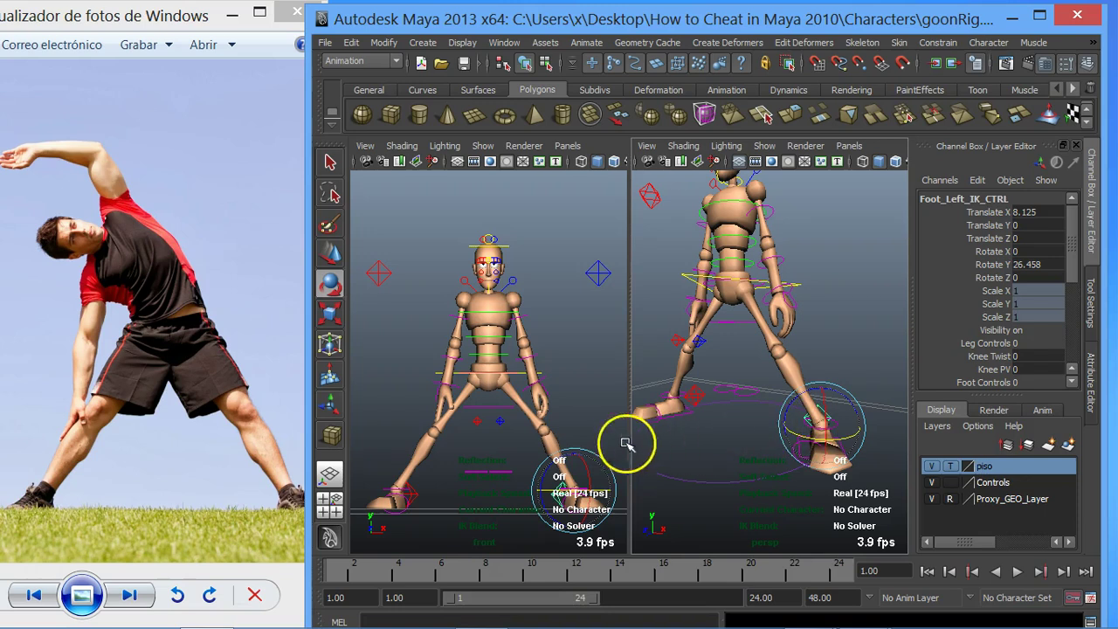
click(507, 425)
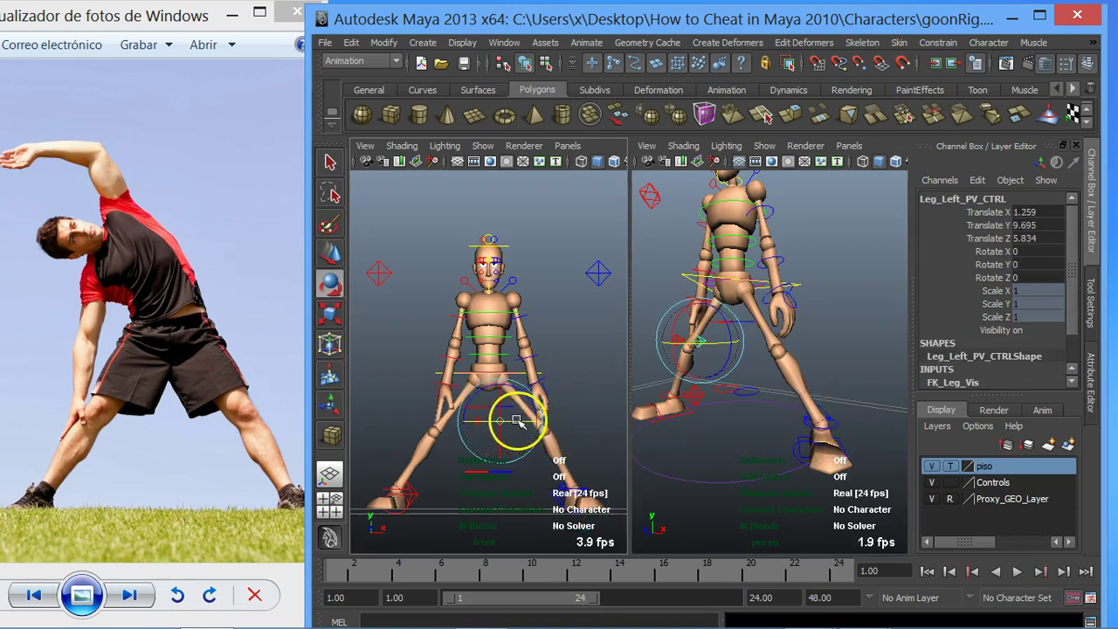
key(w)
drag(499, 407, 538, 421)
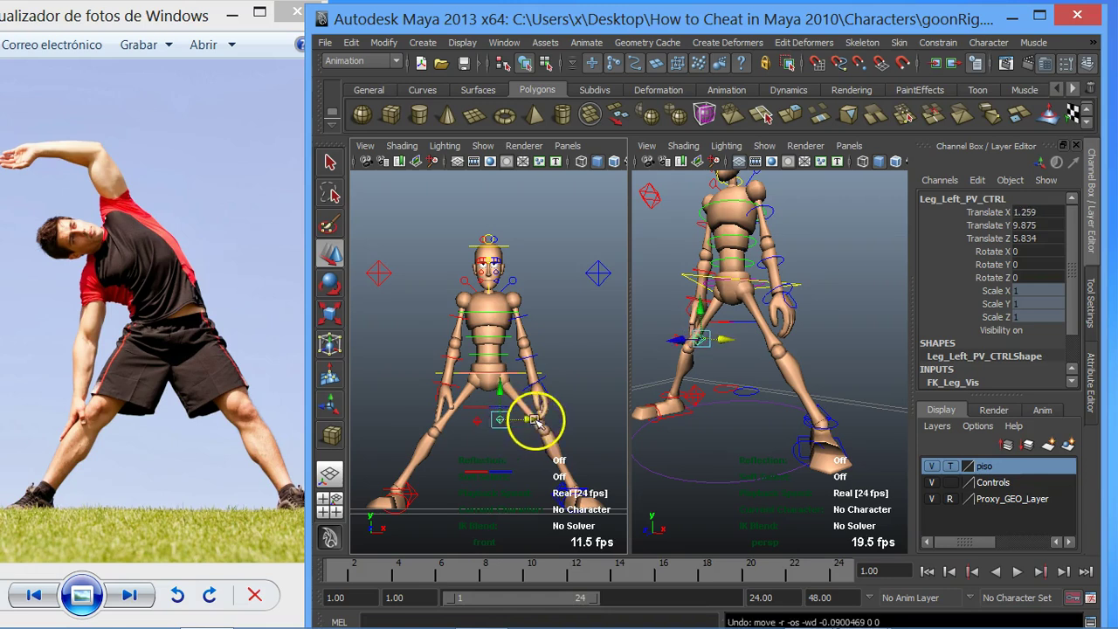
click(602, 393)
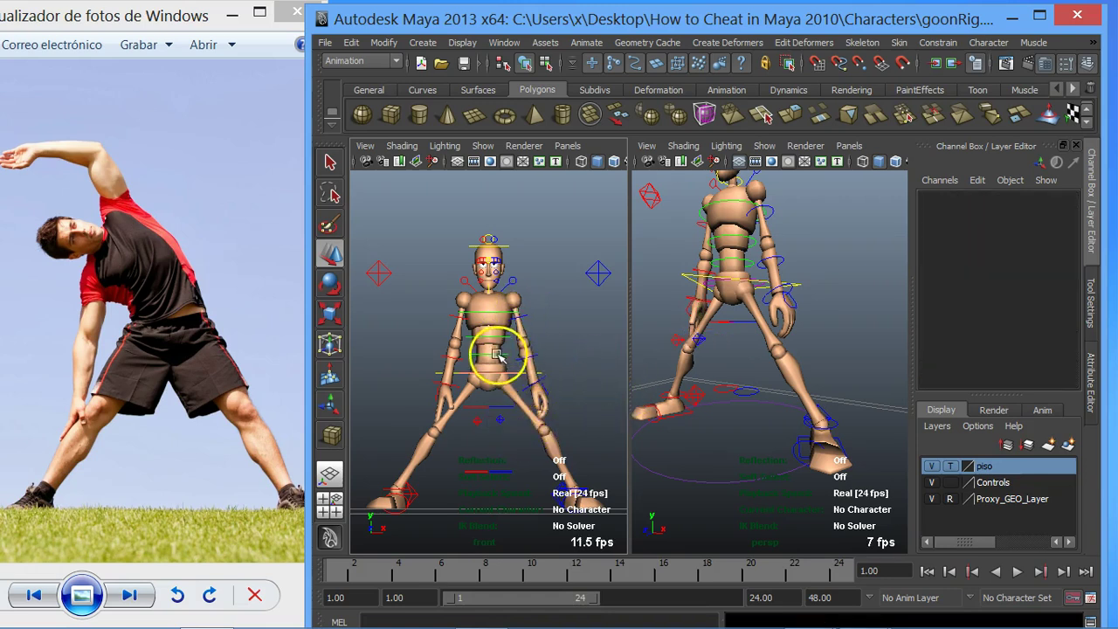
- Tilt the body sideways by rotating the root and waist controls in Z
click(519, 373)
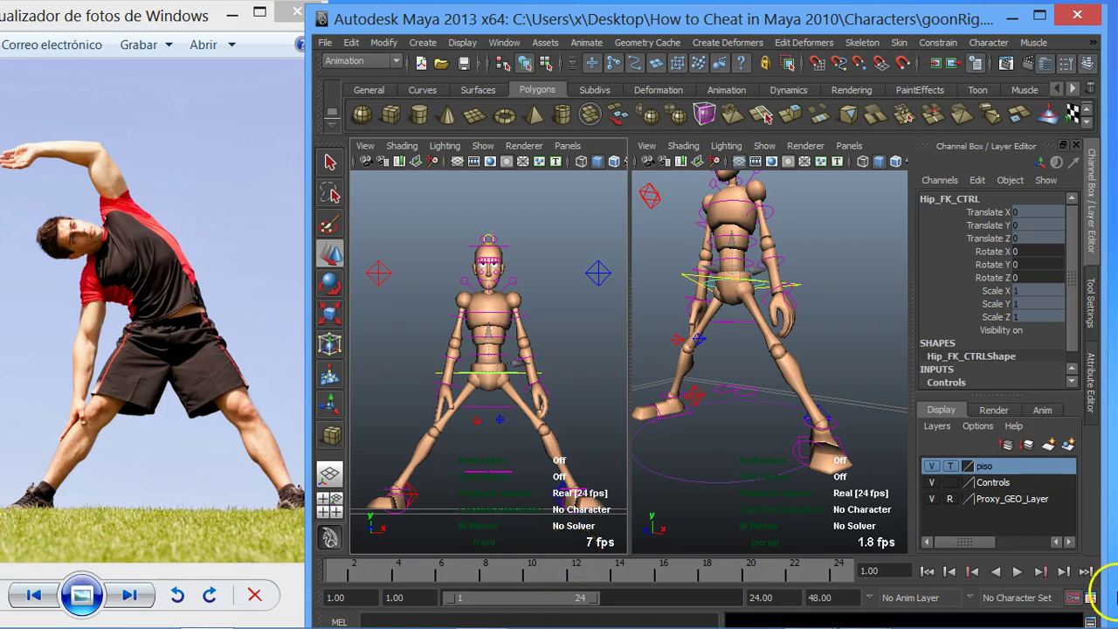
click(517, 376)
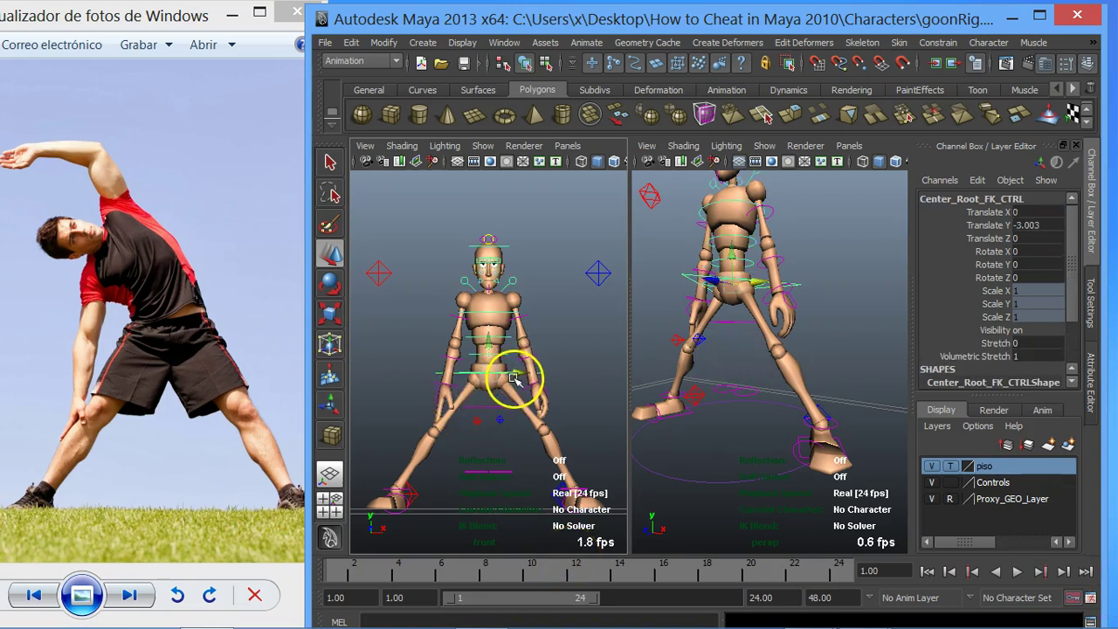
key(e)
mouse_move(515, 345)
mouse_down()
mouse_move(506, 334)
mouse_move(513, 345)
mouse_up()
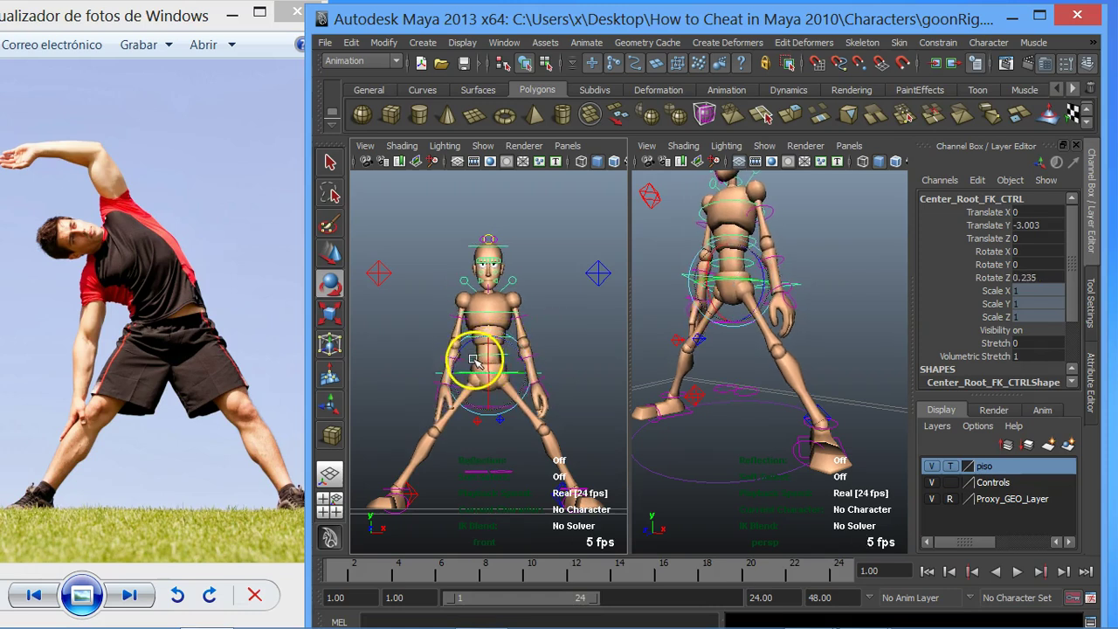
scroll(474, 358, up, 5)
click(432, 336)
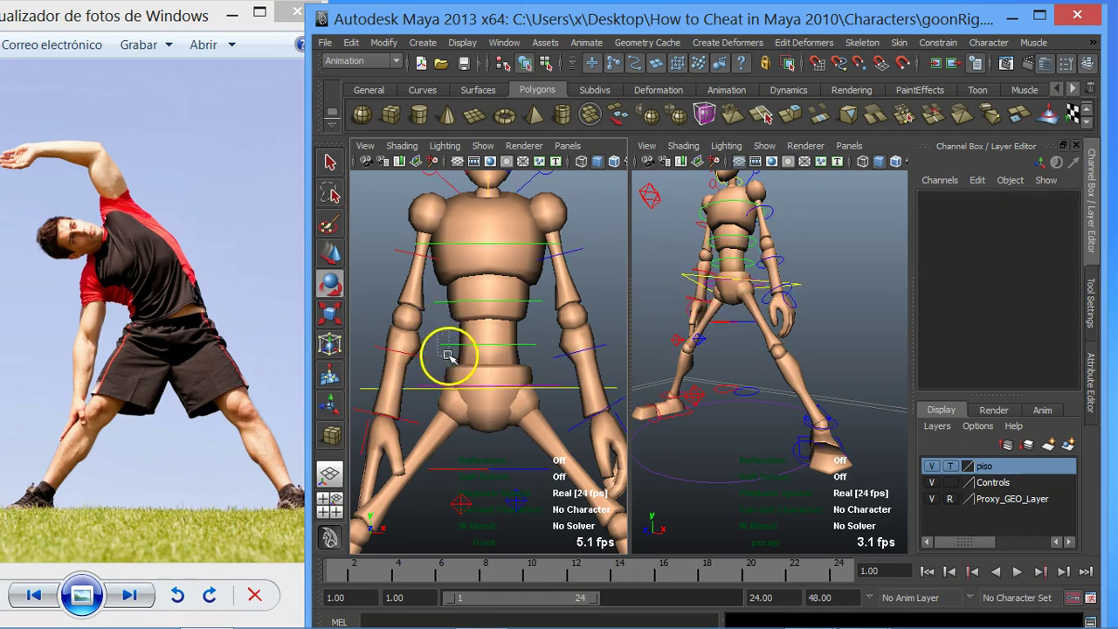
click(485, 345)
click(444, 335)
click(490, 351)
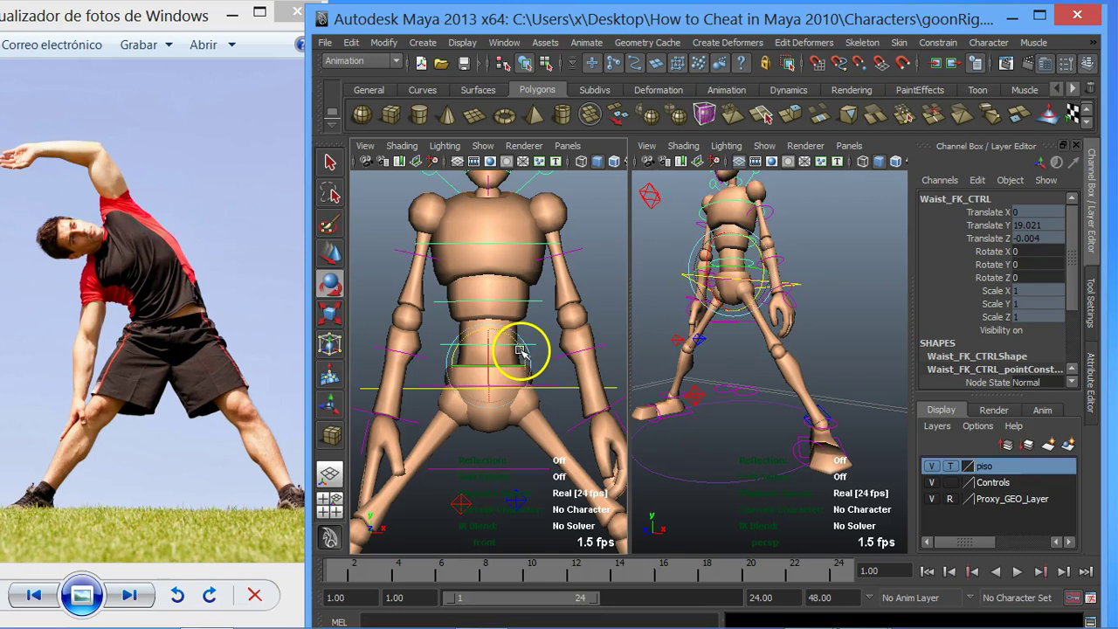
drag(519, 348, 518, 355)
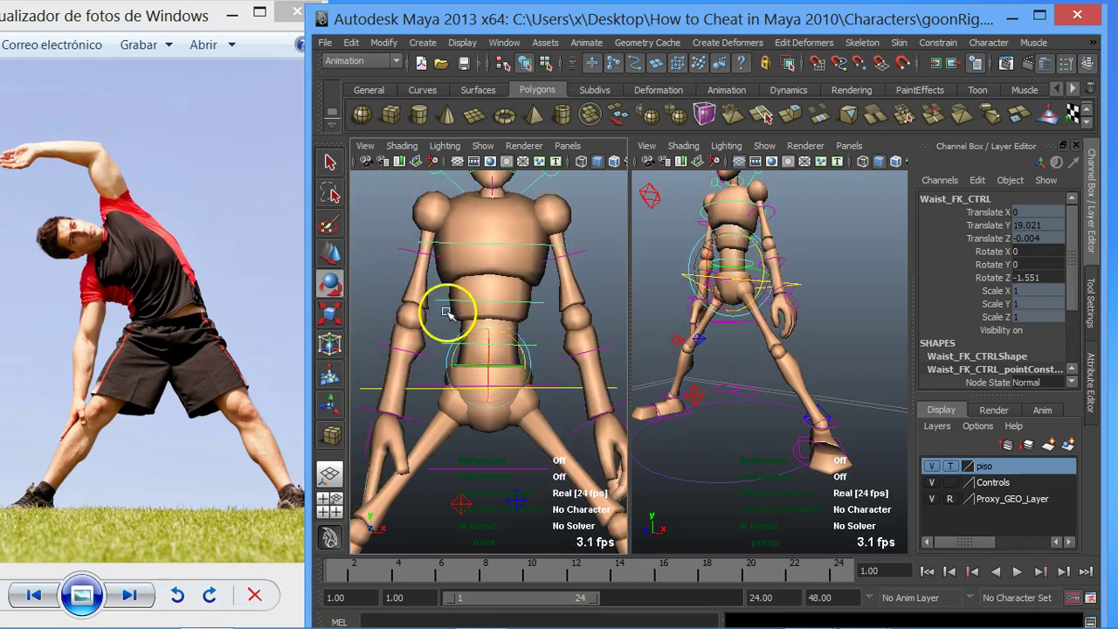
- Bend the ribs and chest further sideways, bringing the chest to Rotate Z 24.693
click(522, 310)
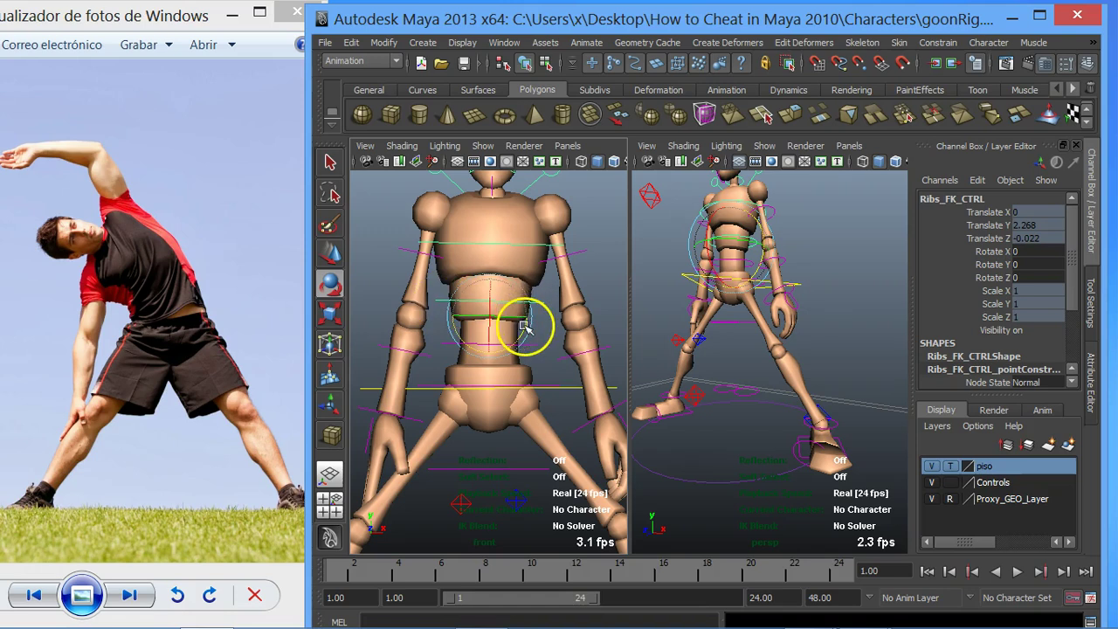
drag(524, 325, 518, 318)
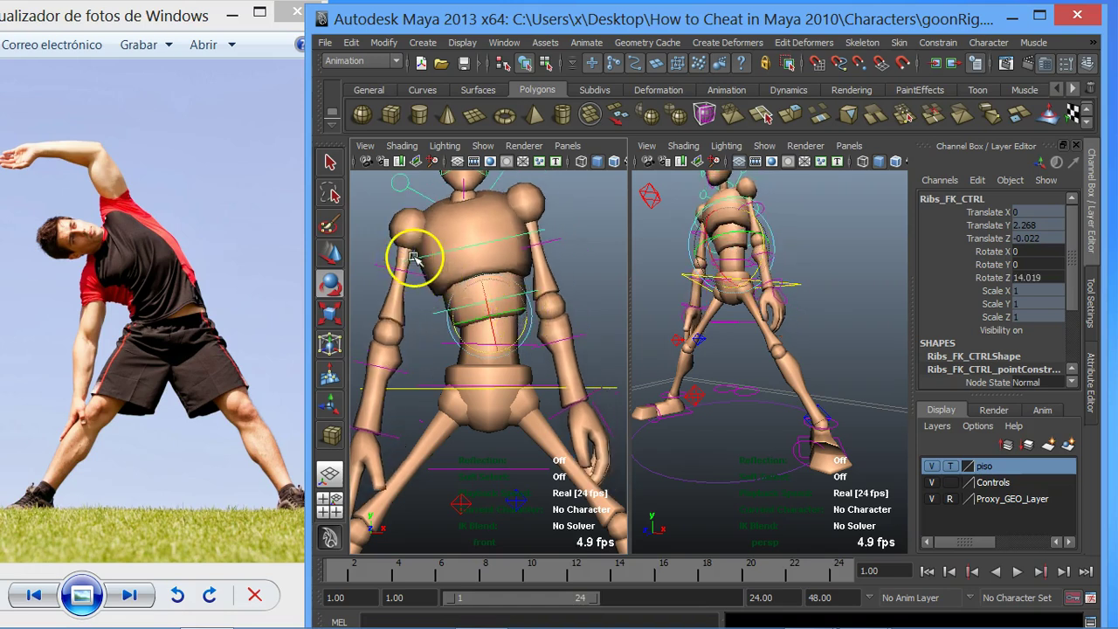
click(416, 258)
drag(516, 278, 512, 262)
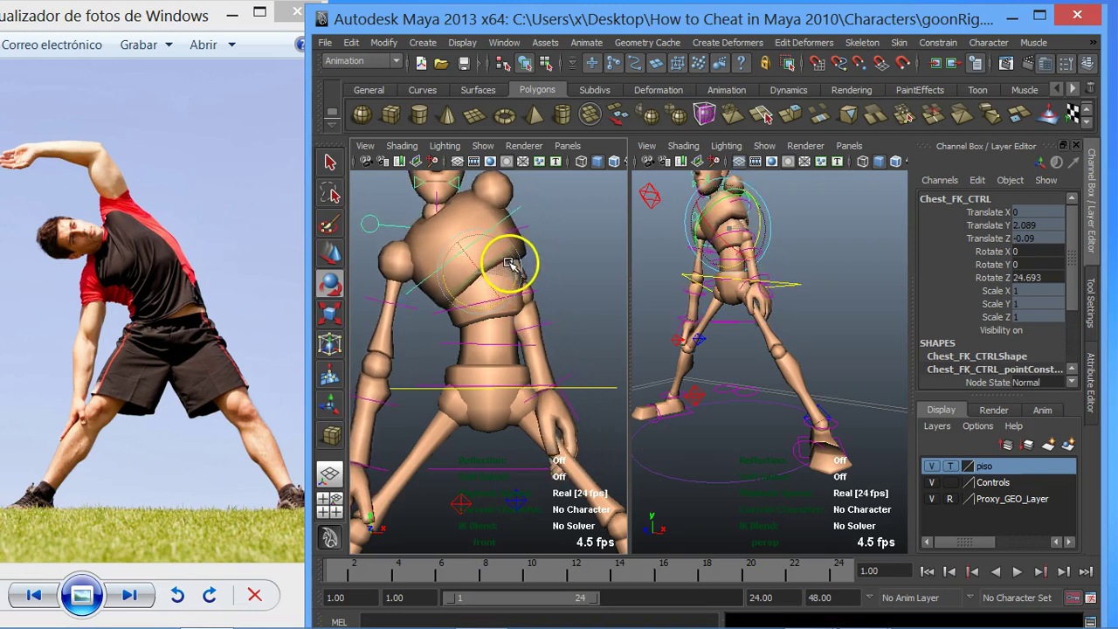
scroll(560, 278, down, 3)
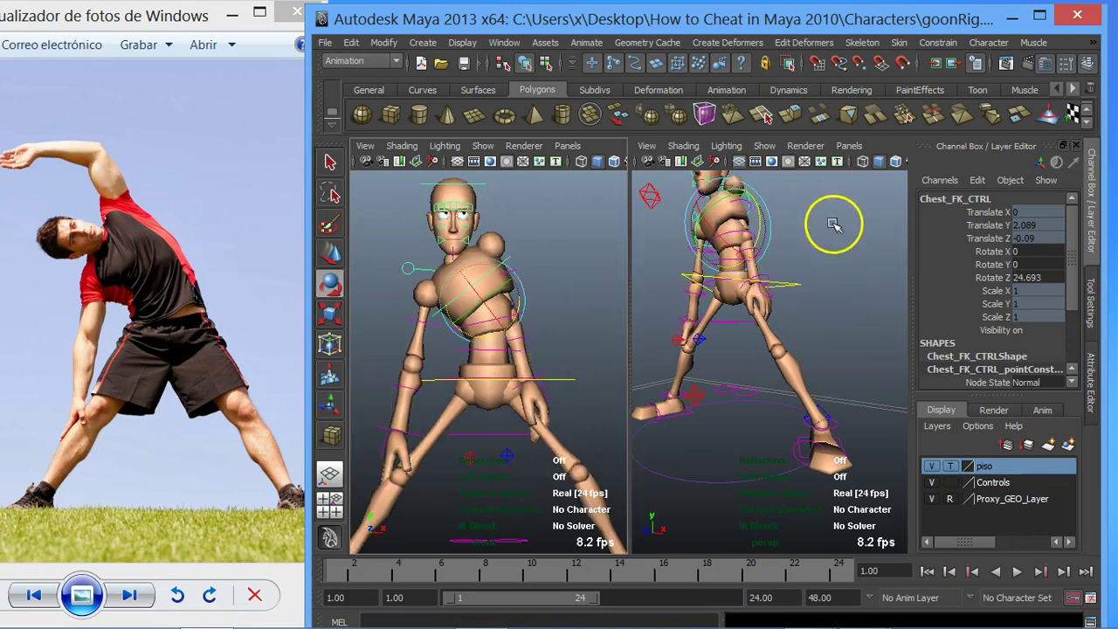
- Raise UpperArm_Left_FK_CTRL overhead to about Rotate Z 60
mouse_move(788, 250)
alt+mouse_down()
mouse_move(716, 399)
mouse_move(762, 411)
mouse_move(678, 411)
mouse_move(759, 324)
alt+mouse_up()
alt+right_drag(759, 324, 839, 274)
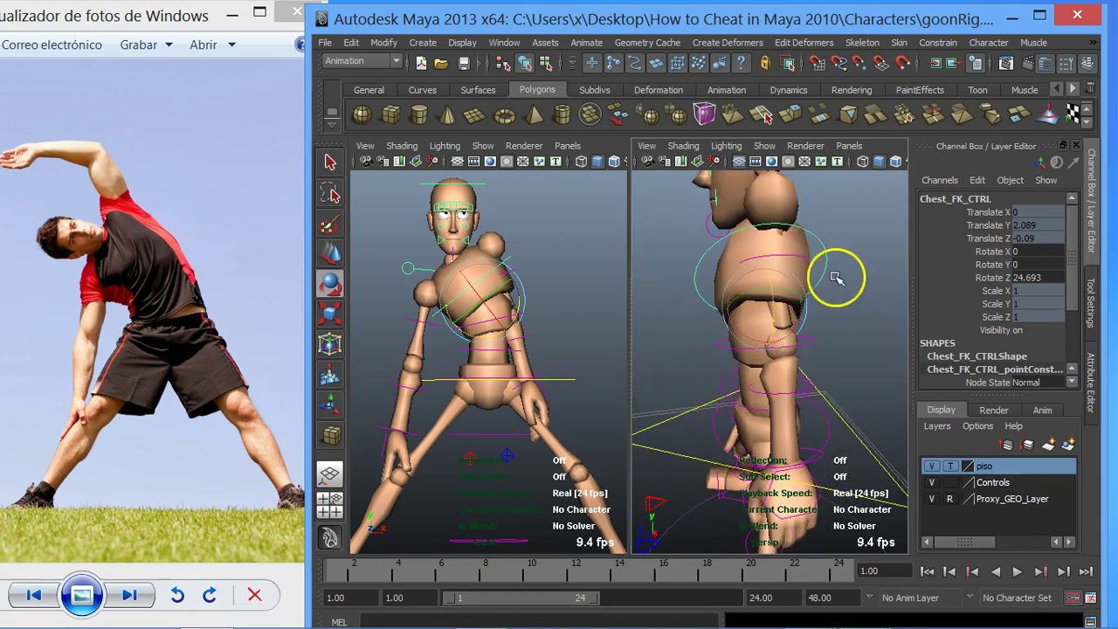
click(787, 255)
mouse_move(794, 250)
mouse_down()
mouse_move(781, 110)
mouse_move(816, 302)
mouse_up()
alt+right_drag(816, 302, 793, 309)
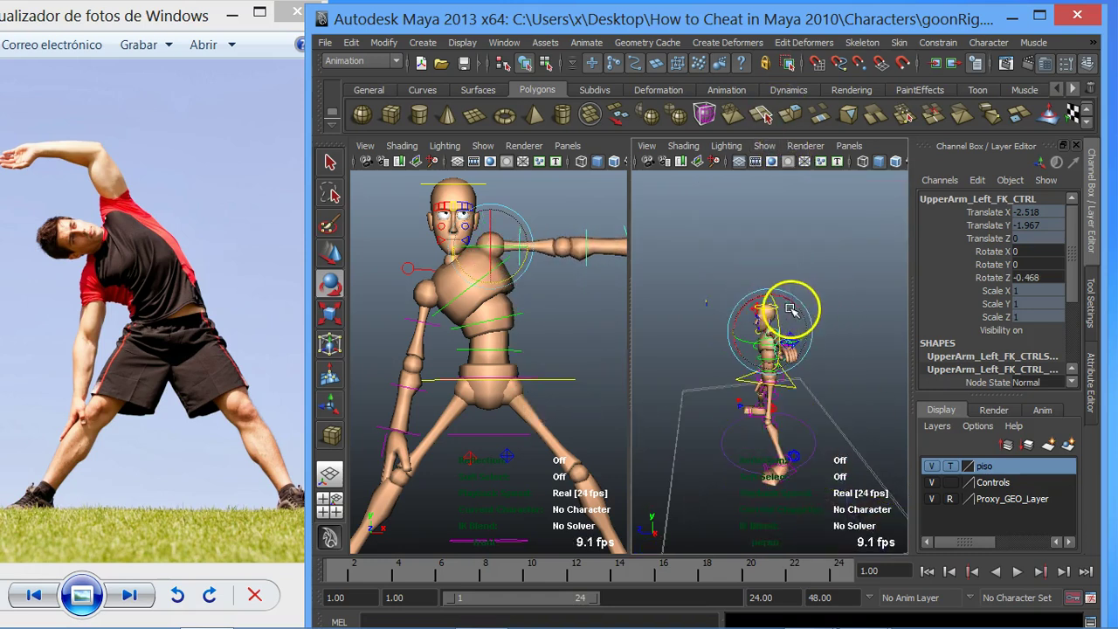
drag(780, 320, 761, 254)
- Reset the left forearm's Rotate X to 0 and bend the forearm upward
alt+drag(524, 317, 520, 320)
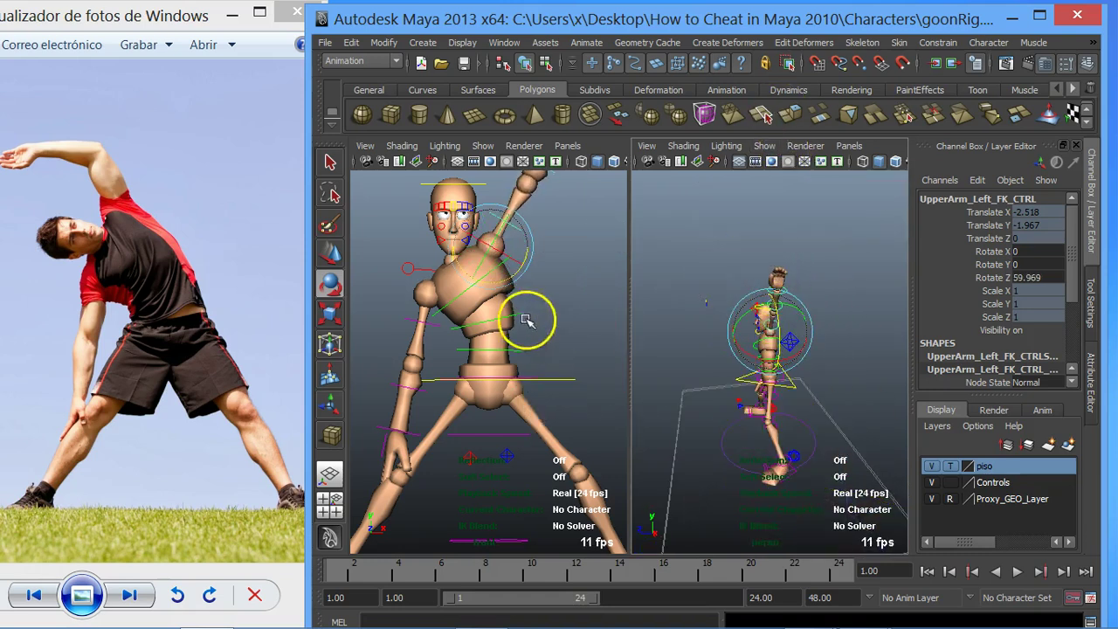
mouse_move(544, 274)
alt+mouse_down()
mouse_move(539, 353)
mouse_move(499, 346)
alt+mouse_up()
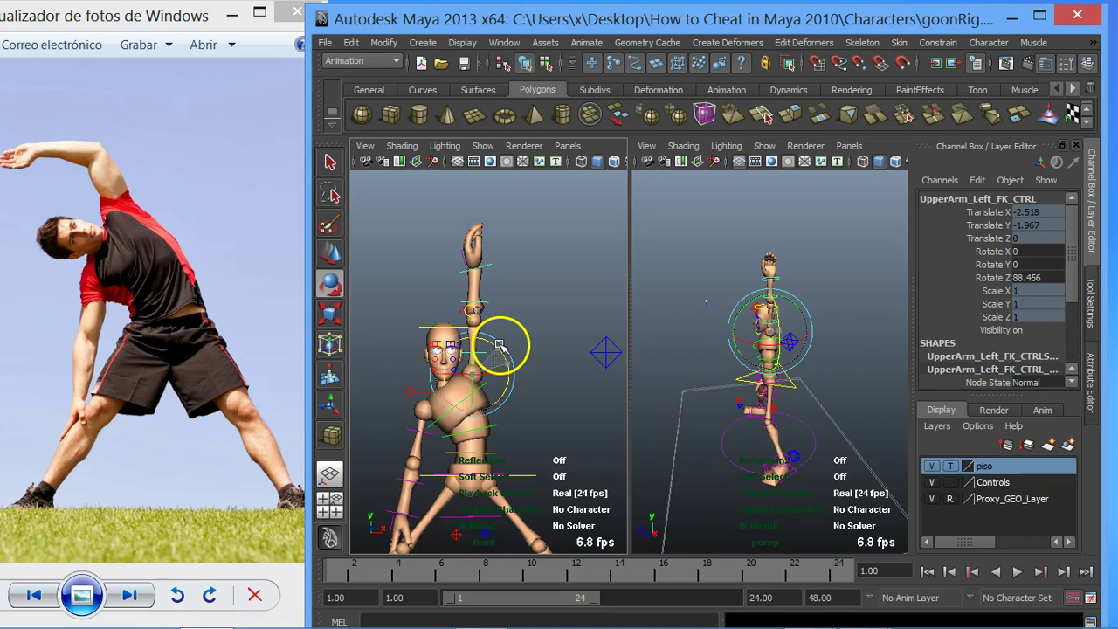
click(494, 307)
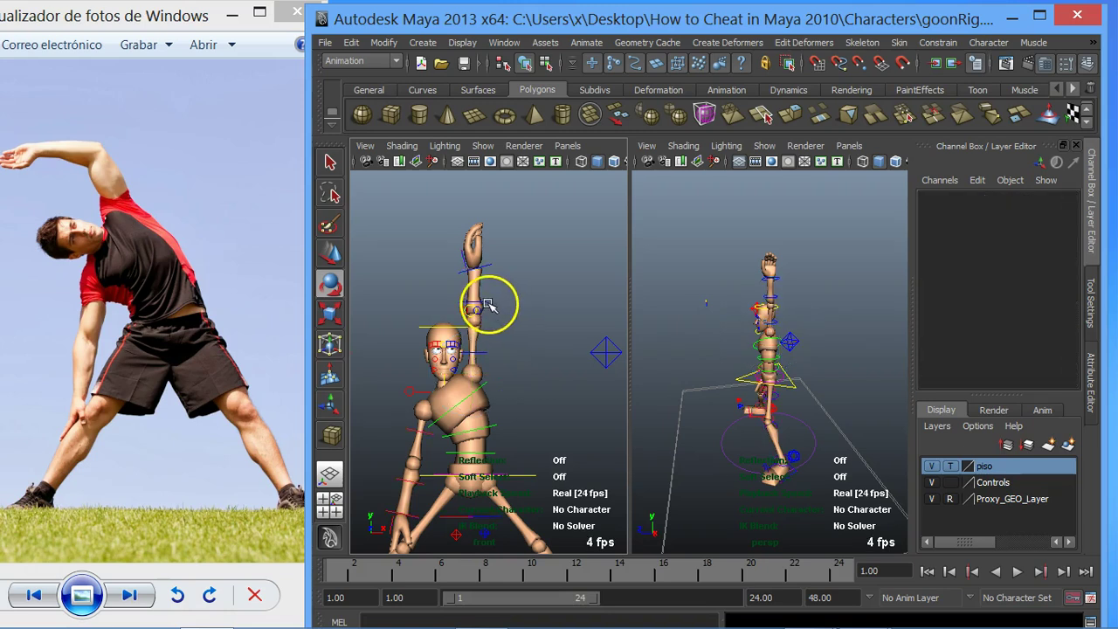
click(512, 304)
key(ctrl+z)
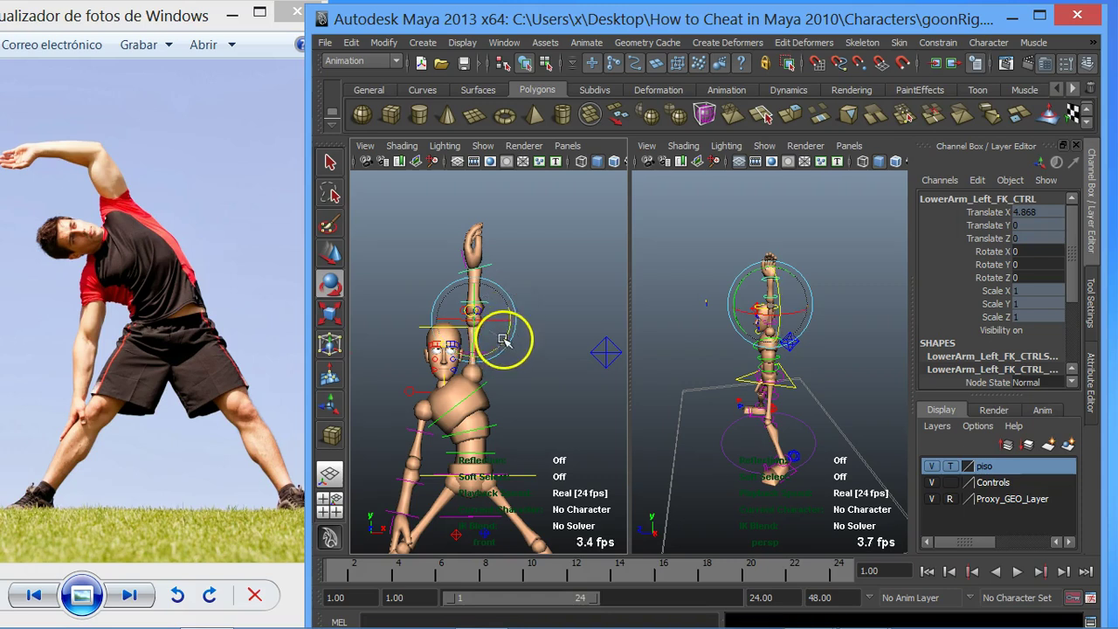
drag(504, 341, 505, 319)
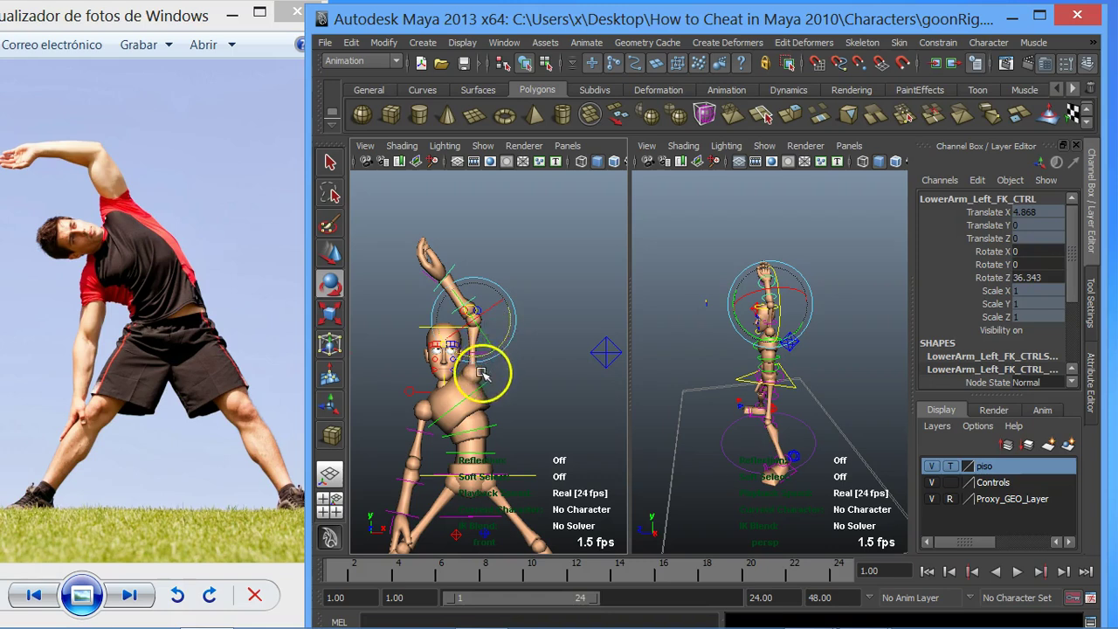
click(504, 369)
- Swing UpperArm_Left_FK_CTRL forward to Rotate Z 88.456 and Rotate X -67.127
alt+right_drag(545, 353, 532, 342)
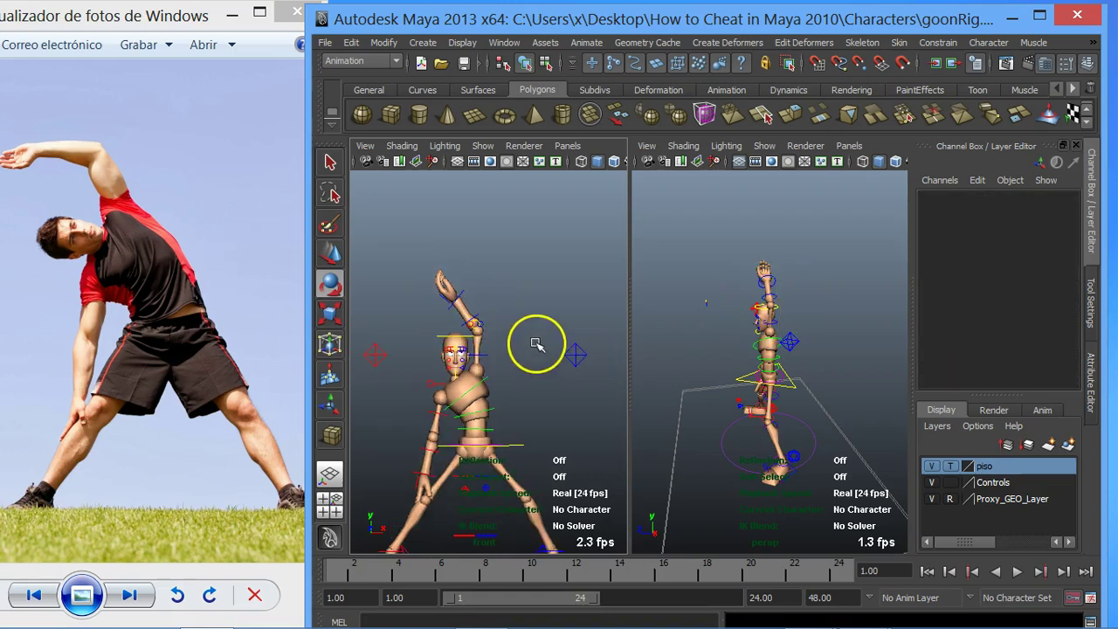
mouse_move(807, 324)
alt+mouse_down()
mouse_move(756, 373)
mouse_move(781, 340)
alt+mouse_up()
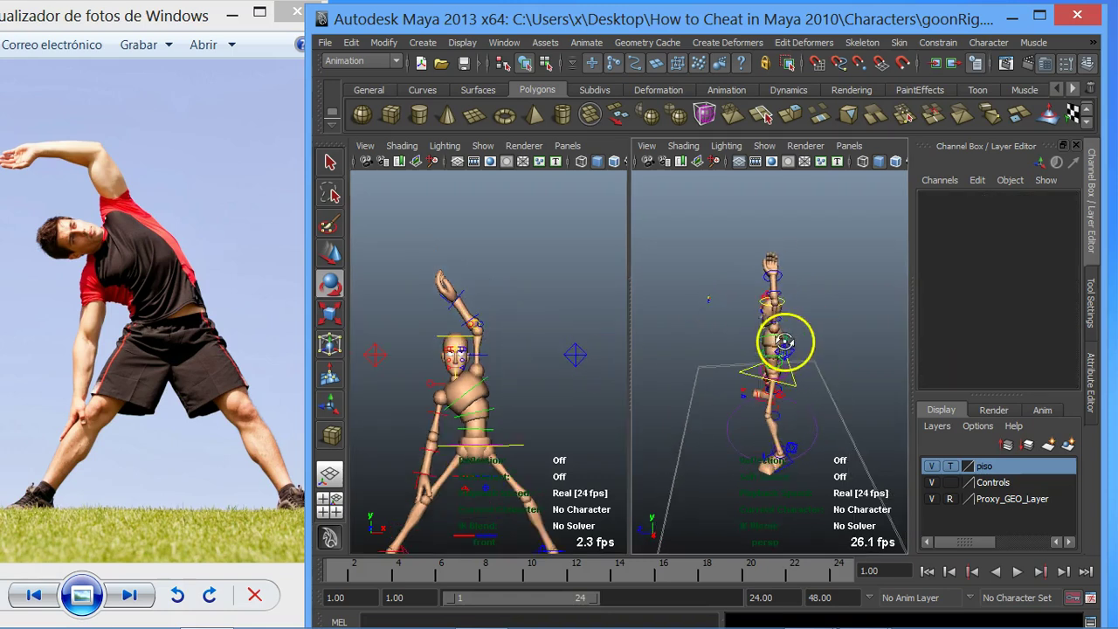
scroll(766, 311, up, 3)
scroll(805, 271, up, 3)
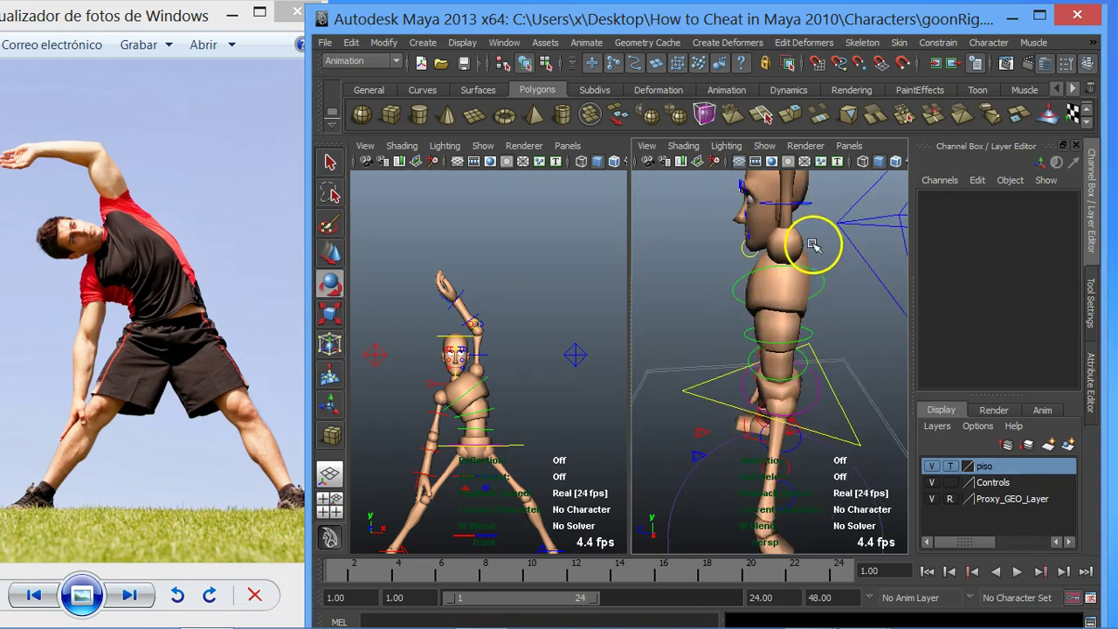
click(811, 247)
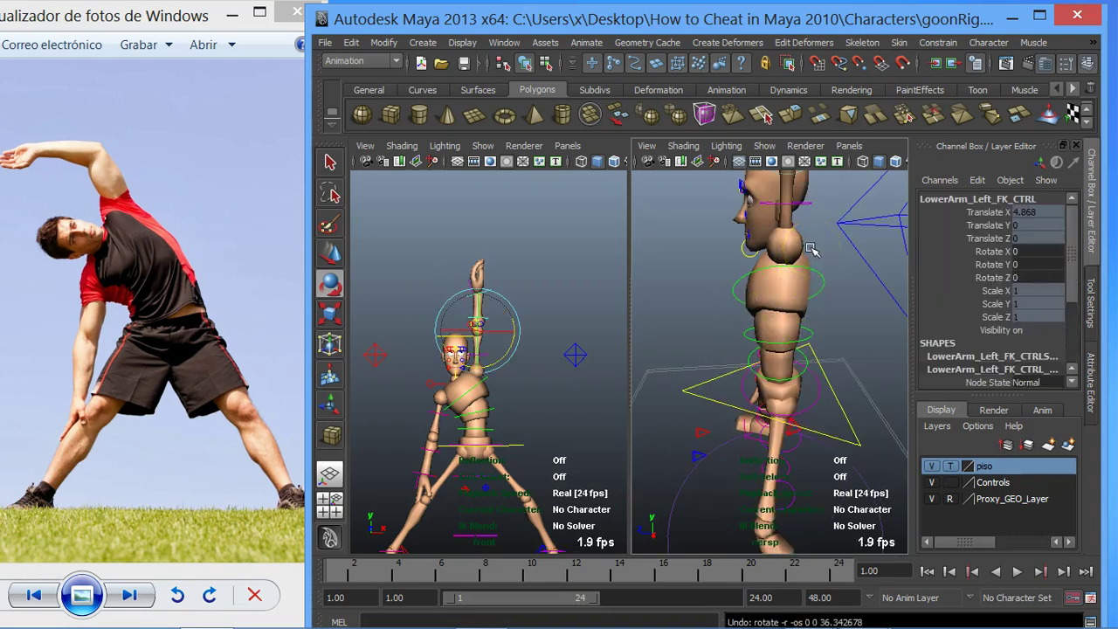
click(483, 324)
click(485, 360)
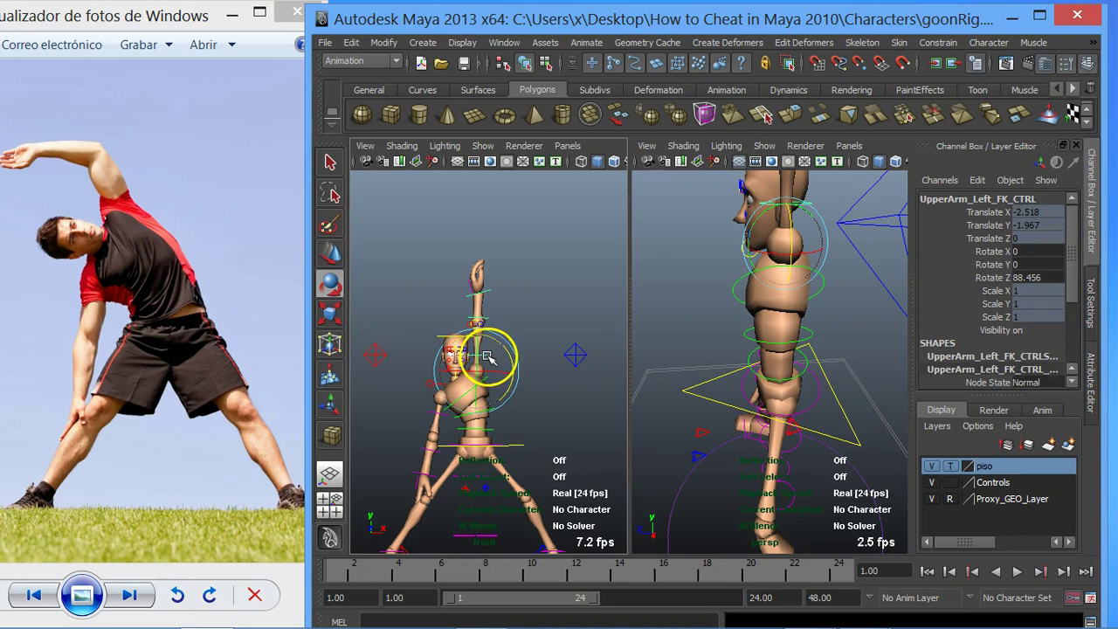
mouse_move(500, 374)
mouse_down()
mouse_move(437, 367)
mouse_move(454, 370)
mouse_up()
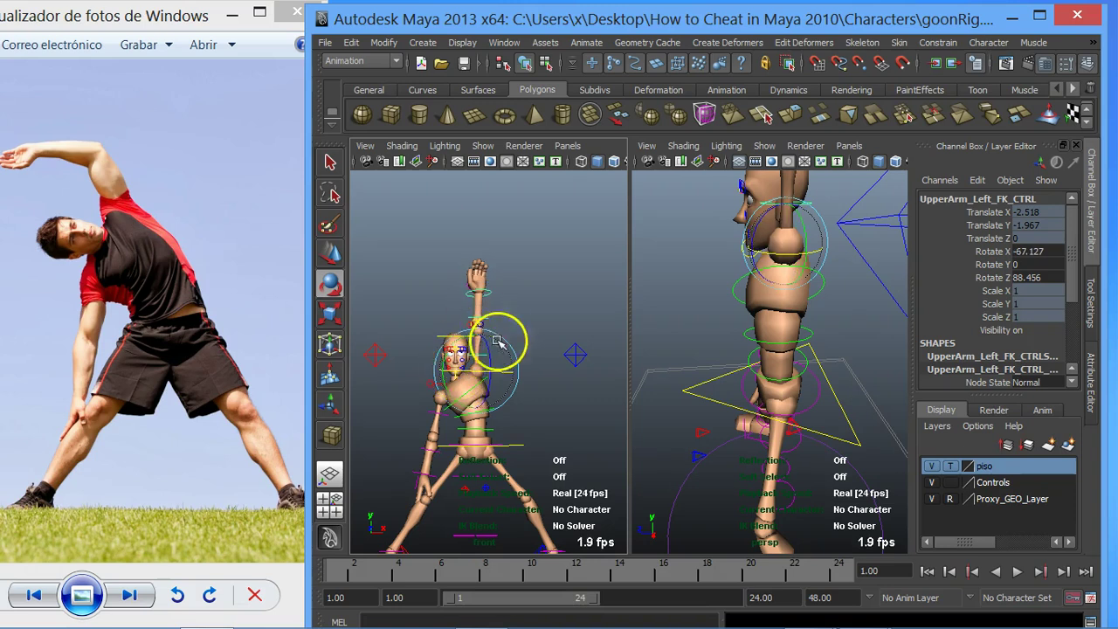
click(507, 325)
click(483, 322)
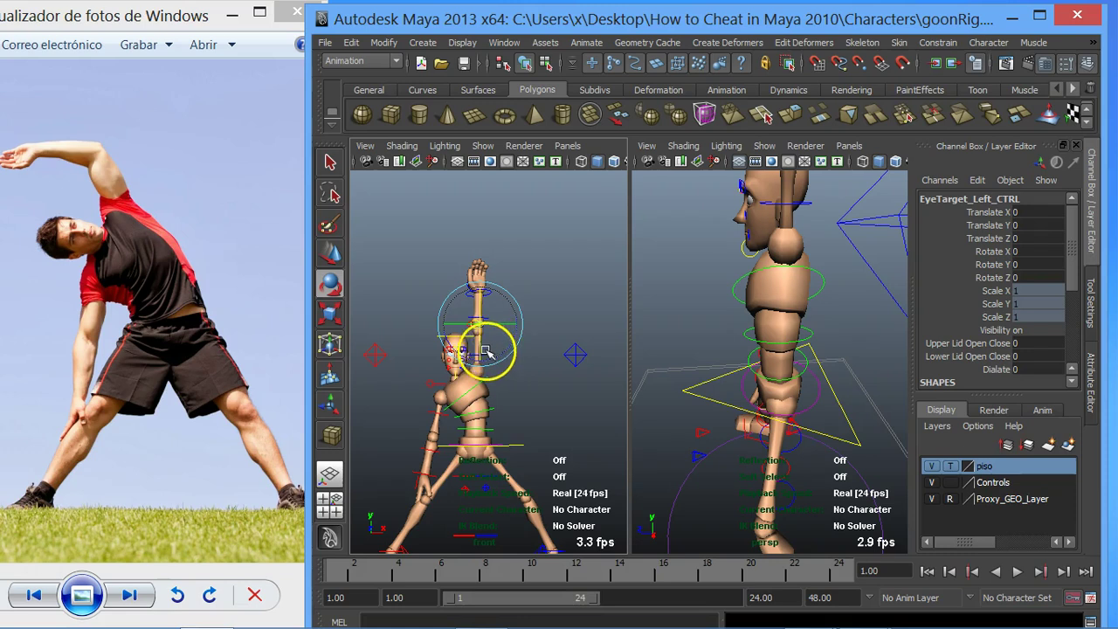
- Tilt the left upper arm and bend the forearm over the head to Rotate Y -75.427
scroll(490, 352, up, 5)
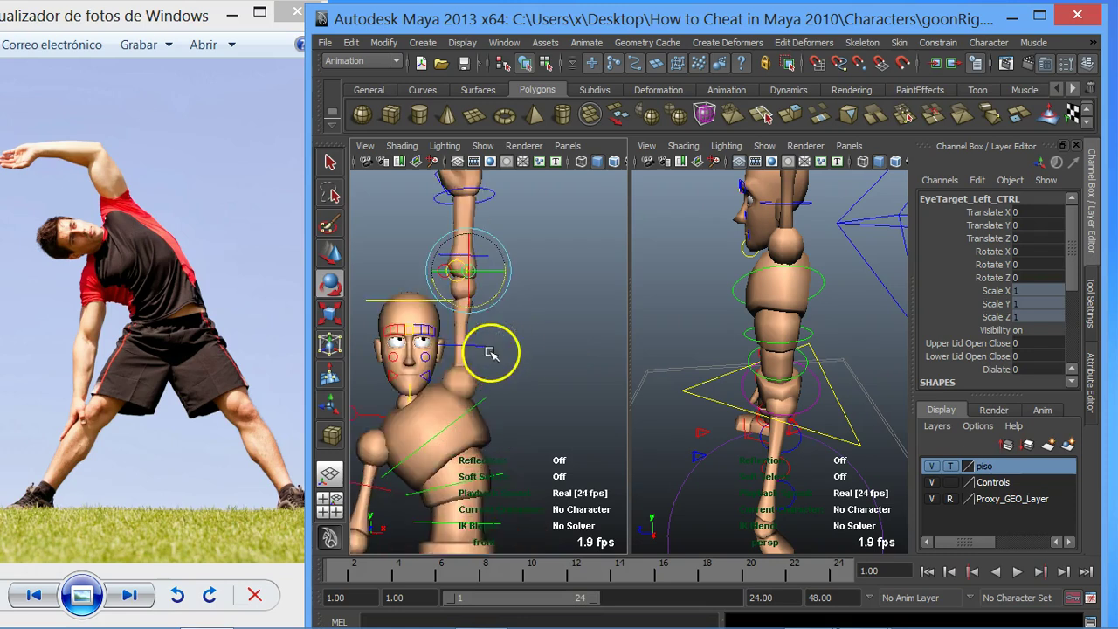
click(493, 353)
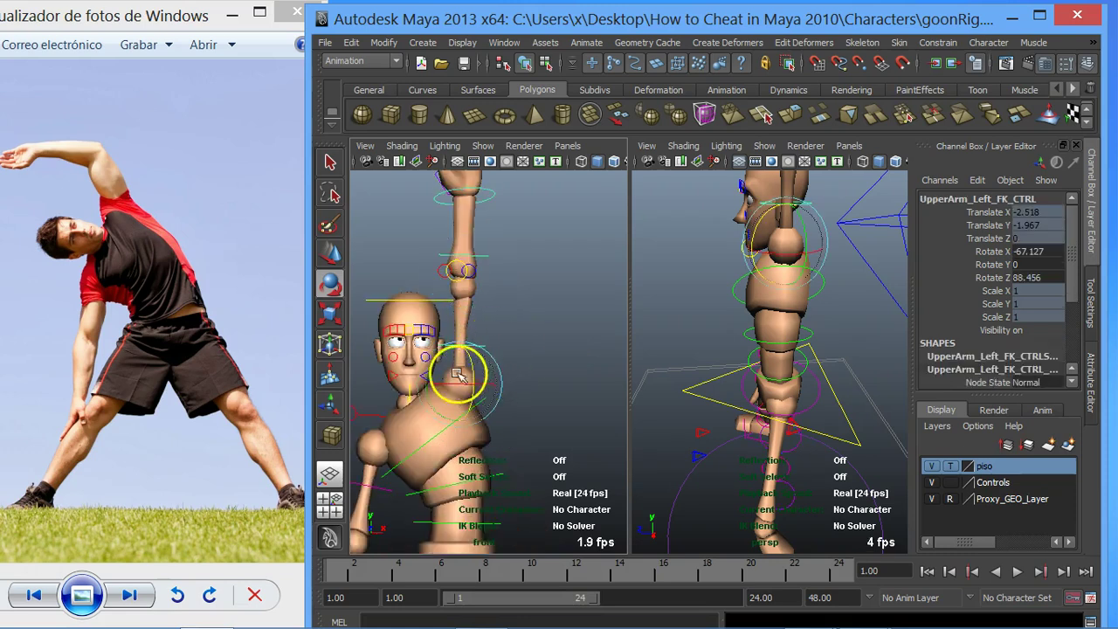
drag(424, 374, 488, 297)
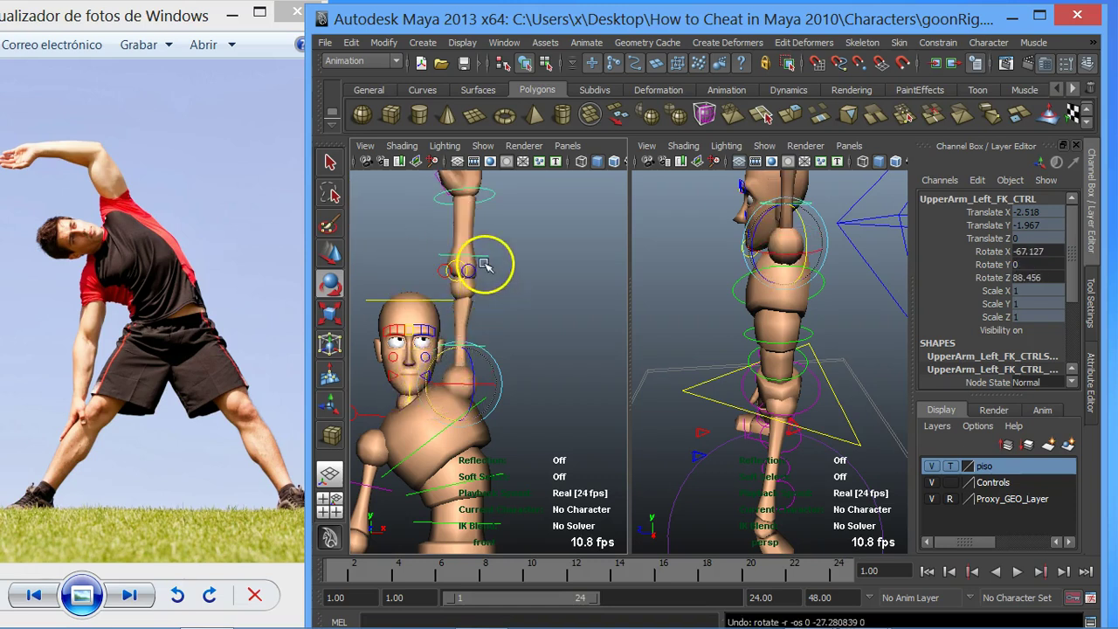
click(455, 259)
mouse_move(428, 269)
mouse_down()
mouse_move(370, 399)
mouse_move(463, 344)
mouse_move(494, 307)
mouse_move(618, 300)
mouse_move(502, 291)
mouse_up()
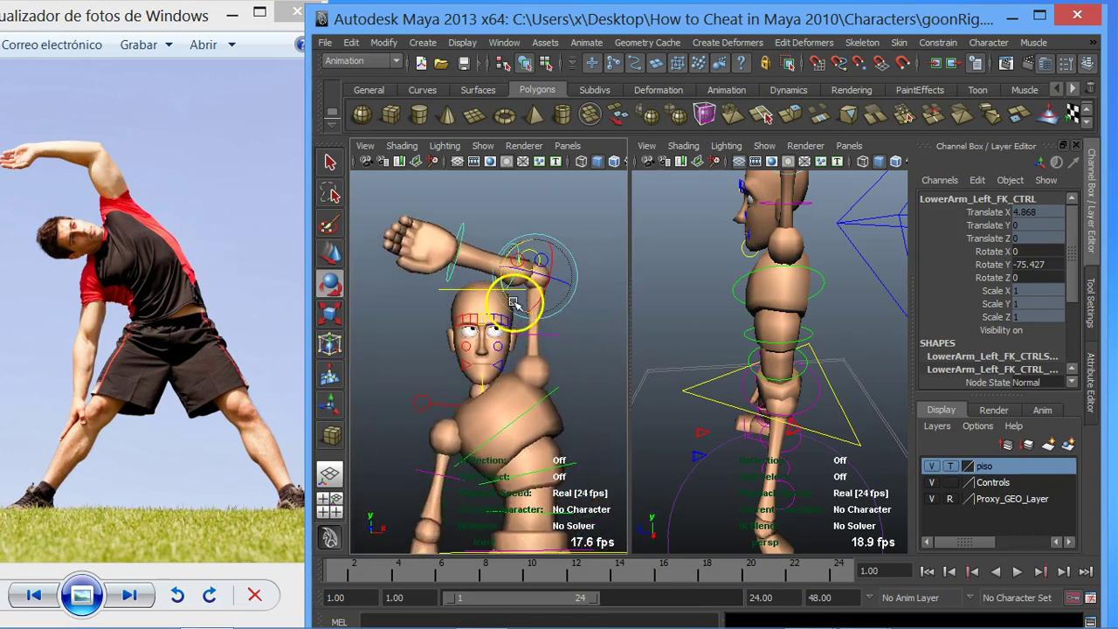
- Rotate Hand_Left_FK_CTRL to 25.054, -31.022, 16.608 and check the pose in perspective
click(453, 267)
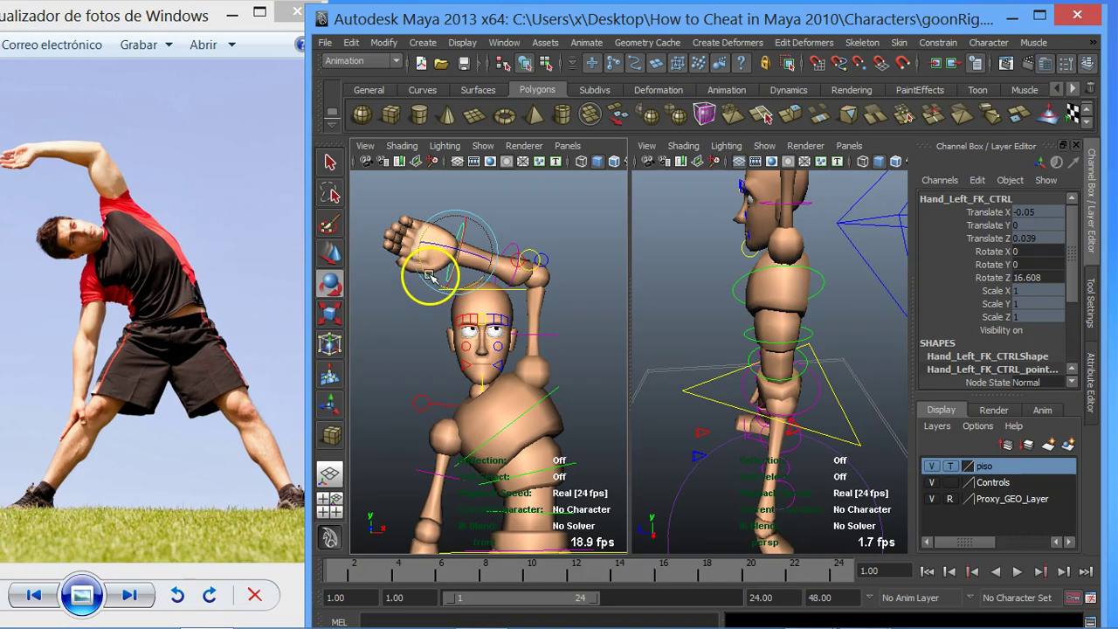
mouse_move(423, 273)
mouse_down()
mouse_move(442, 293)
mouse_move(461, 246)
mouse_up()
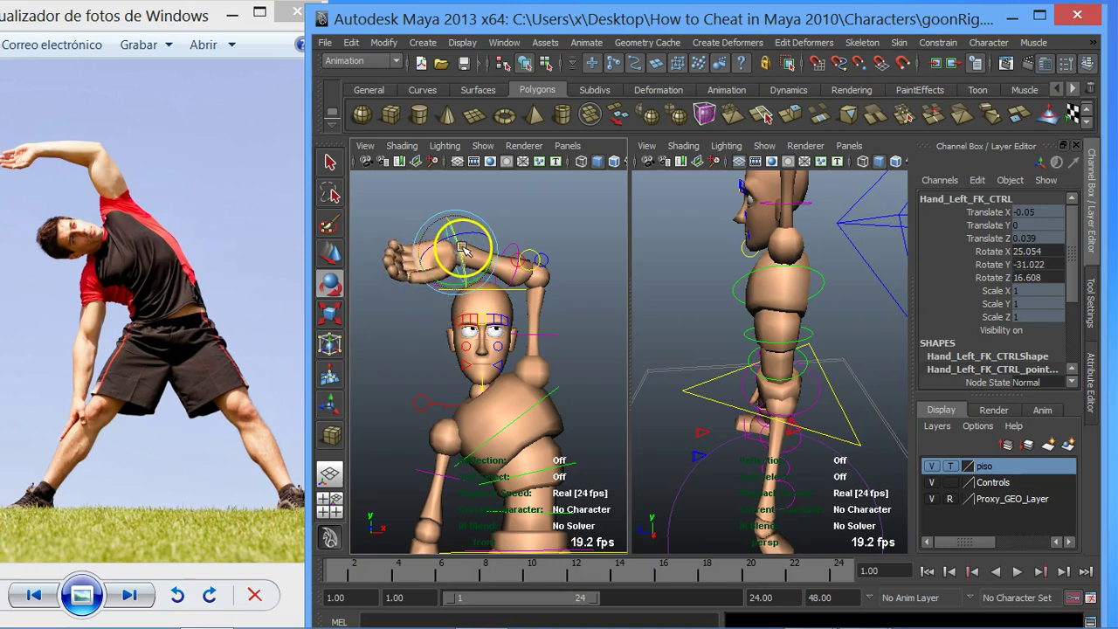
scroll(459, 262, down, 2)
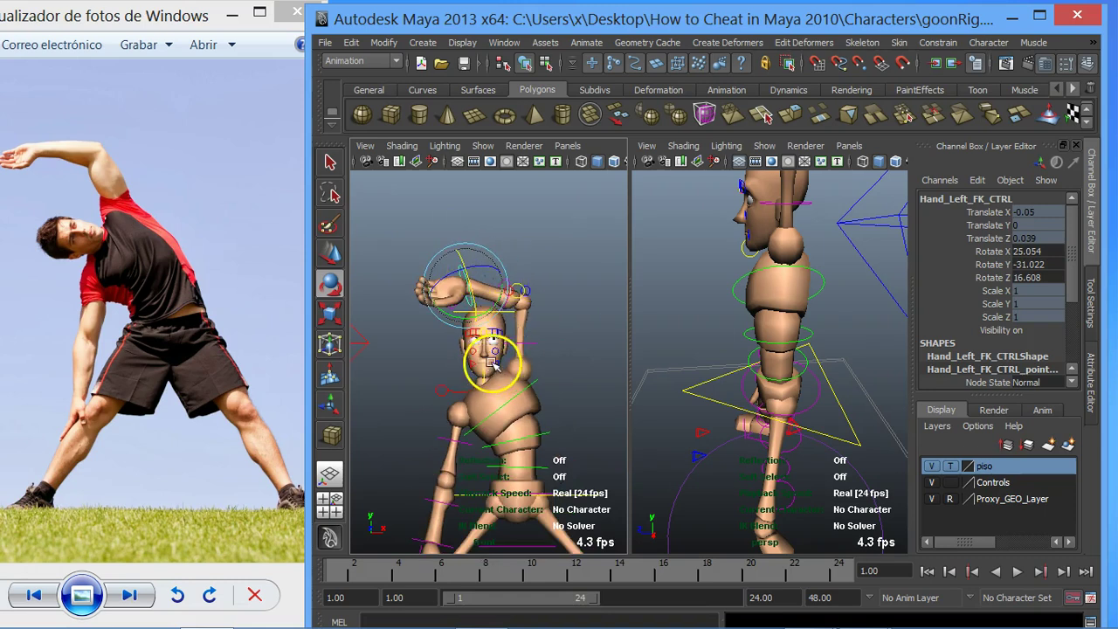
scroll(494, 365, up, 2)
alt+drag(769, 311, 647, 322)
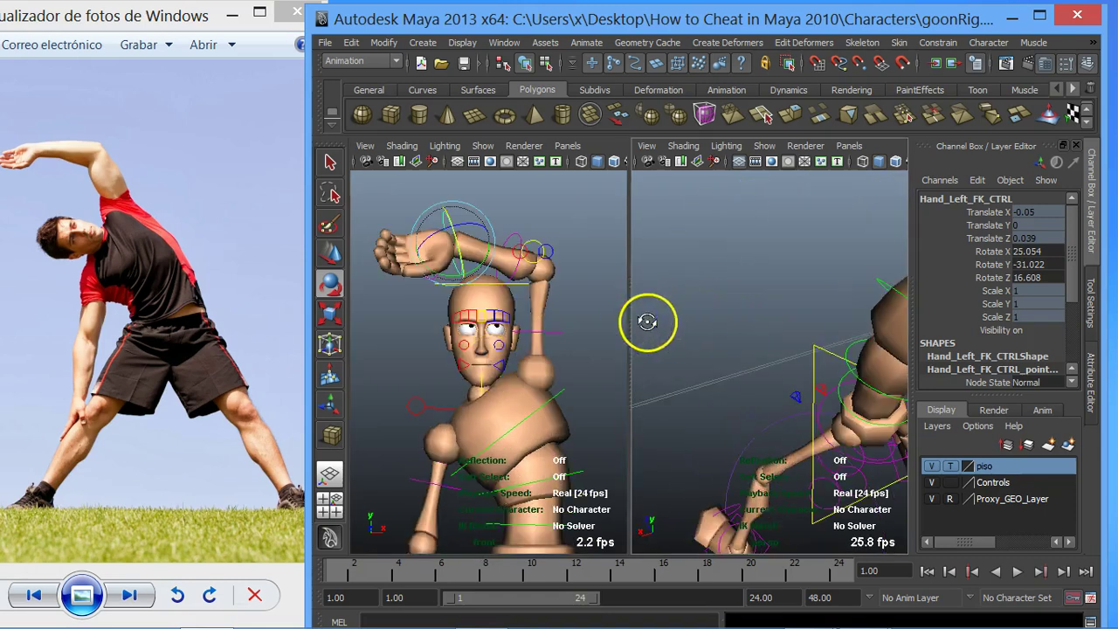
alt+drag(836, 275, 619, 262)
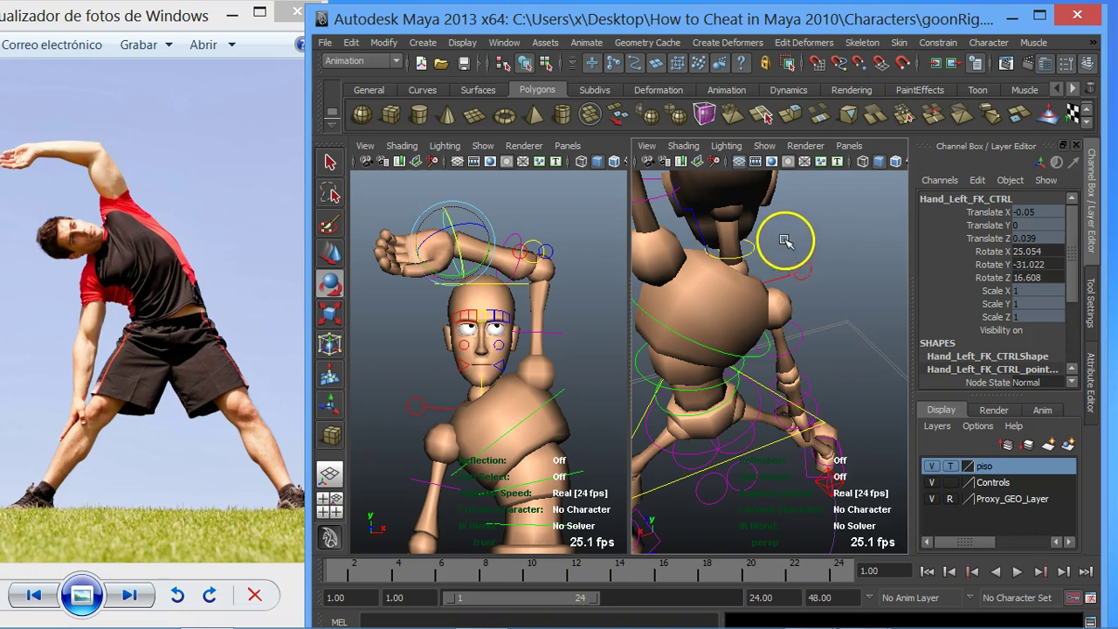
- Tilt Neck_FK_CTRL to Rotate Z 50.478 and turn Head_FK_CTRL to 2.7, 13.502, 13.958
click(749, 252)
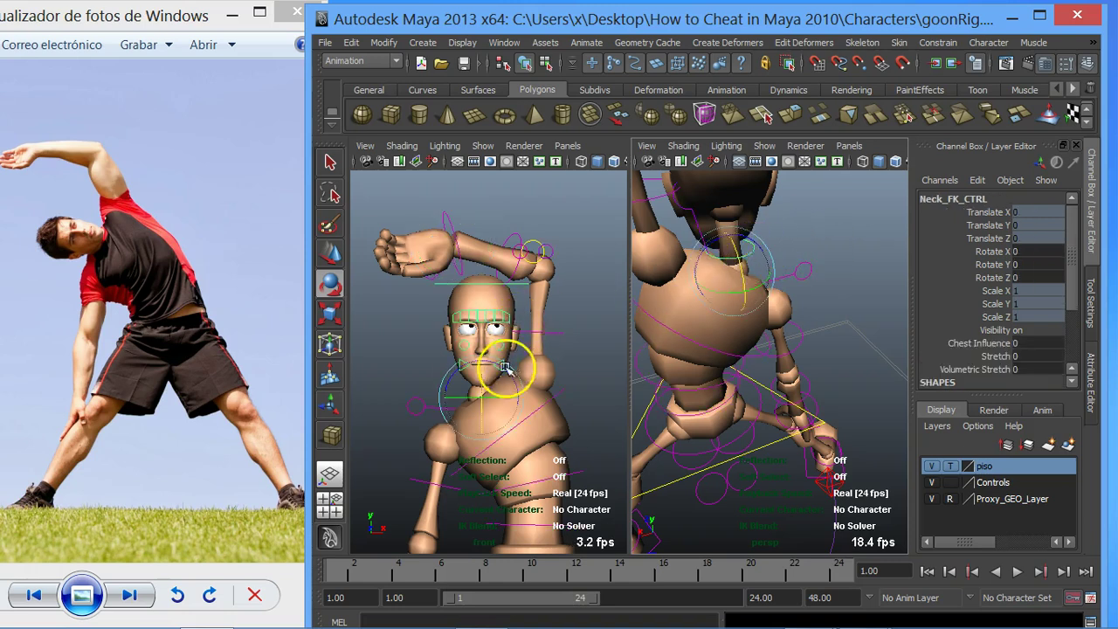
mouse_move(446, 382)
mouse_down()
mouse_move(387, 411)
mouse_move(481, 361)
mouse_move(494, 383)
mouse_up()
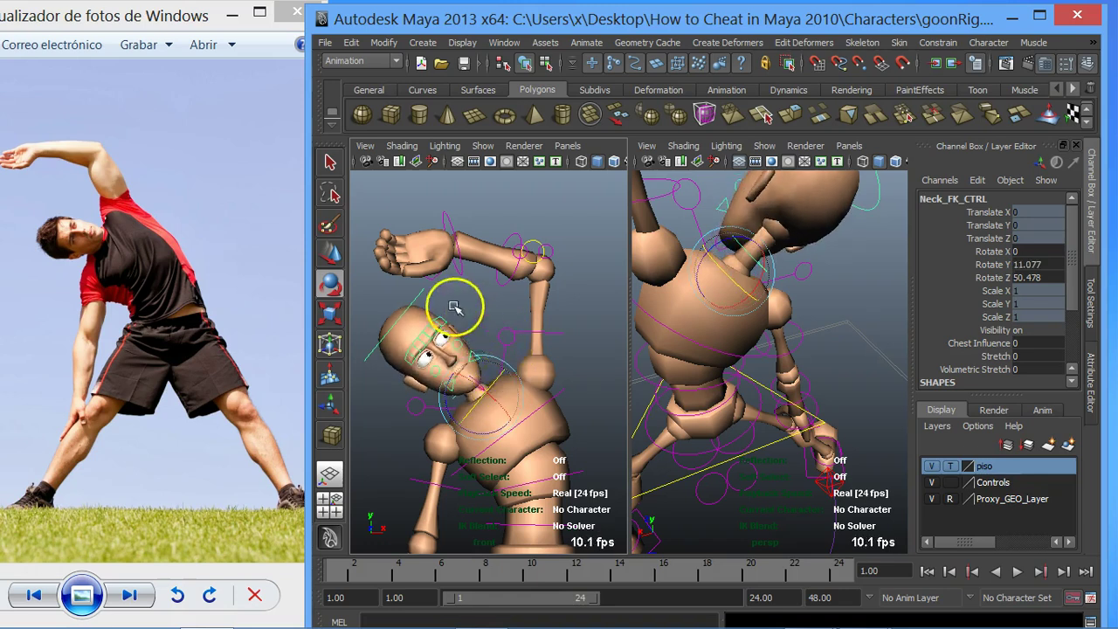
click(409, 295)
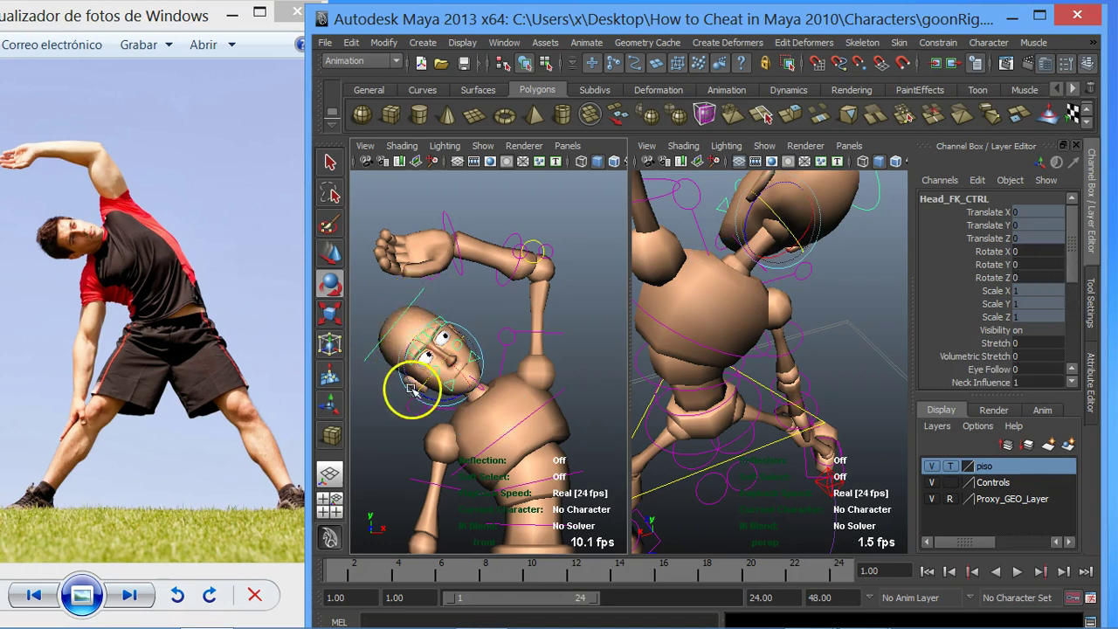
drag(417, 390, 407, 385)
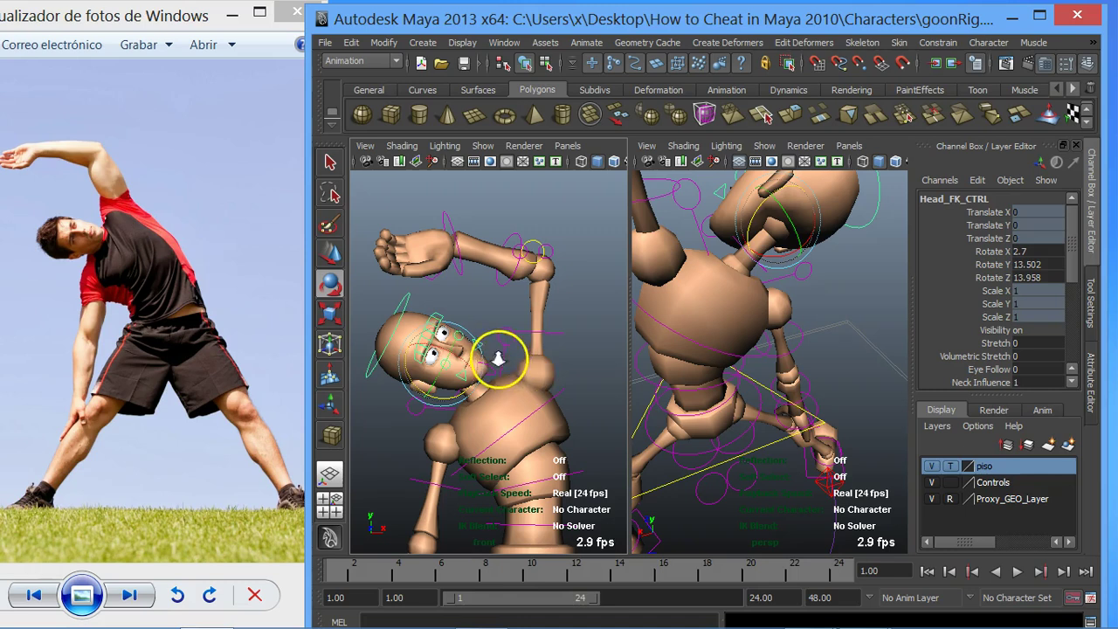
scroll(498, 358, down, 3)
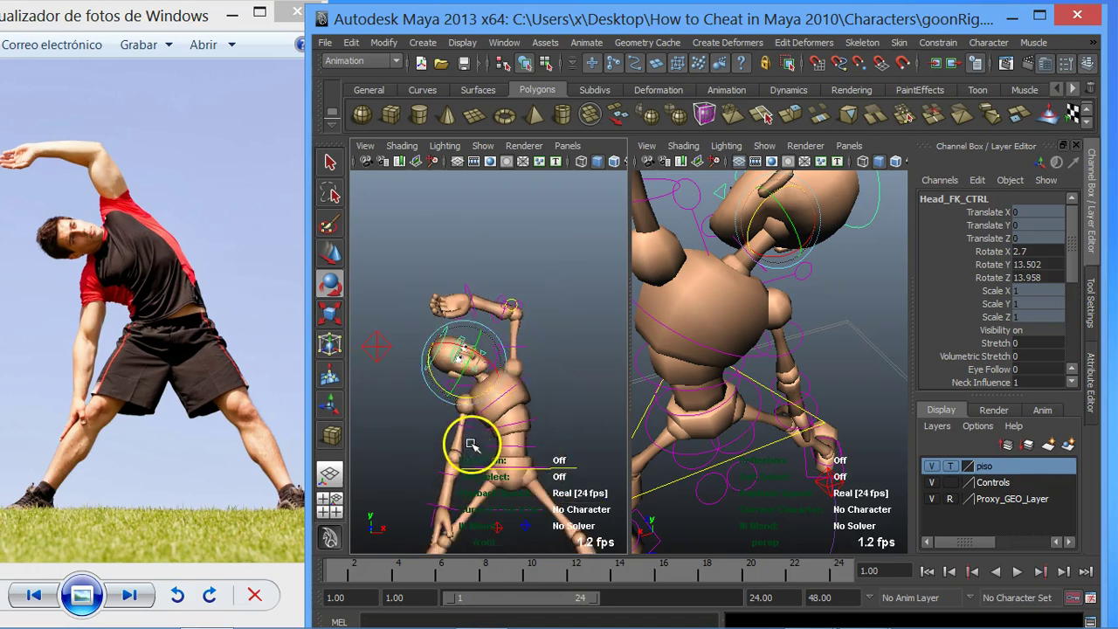
scroll(470, 444, up, 2)
- Adjust the root control's lean and bend the ribs further sideways
mouse_move(507, 250)
alt+middle_down()
mouse_move(512, 289)
mouse_move(486, 312)
alt+middle_up()
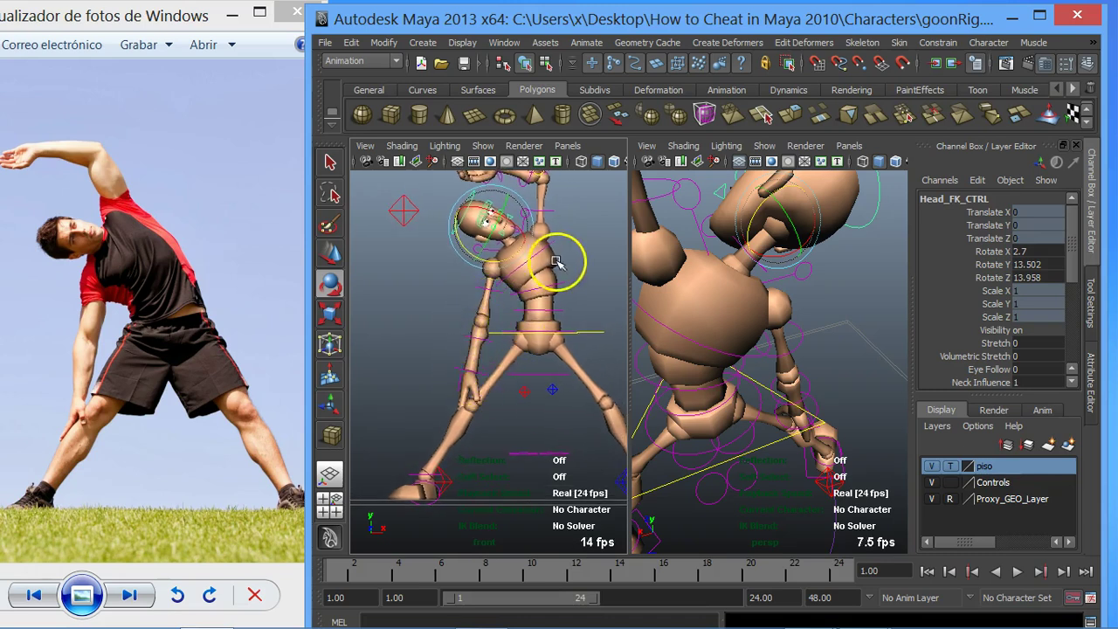
click(587, 328)
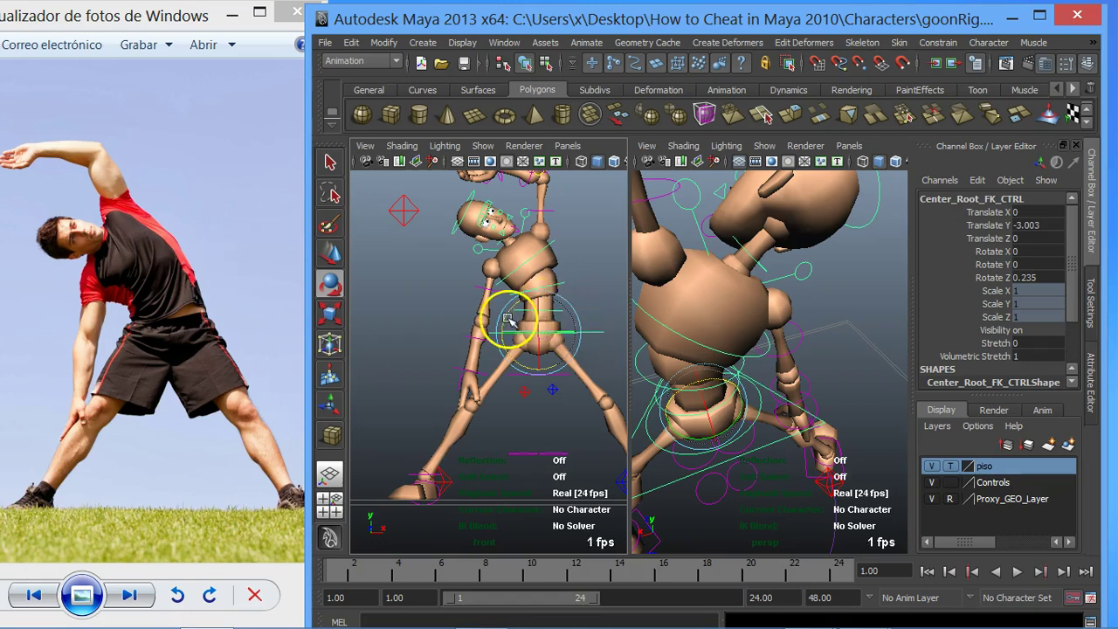
drag(506, 320, 506, 326)
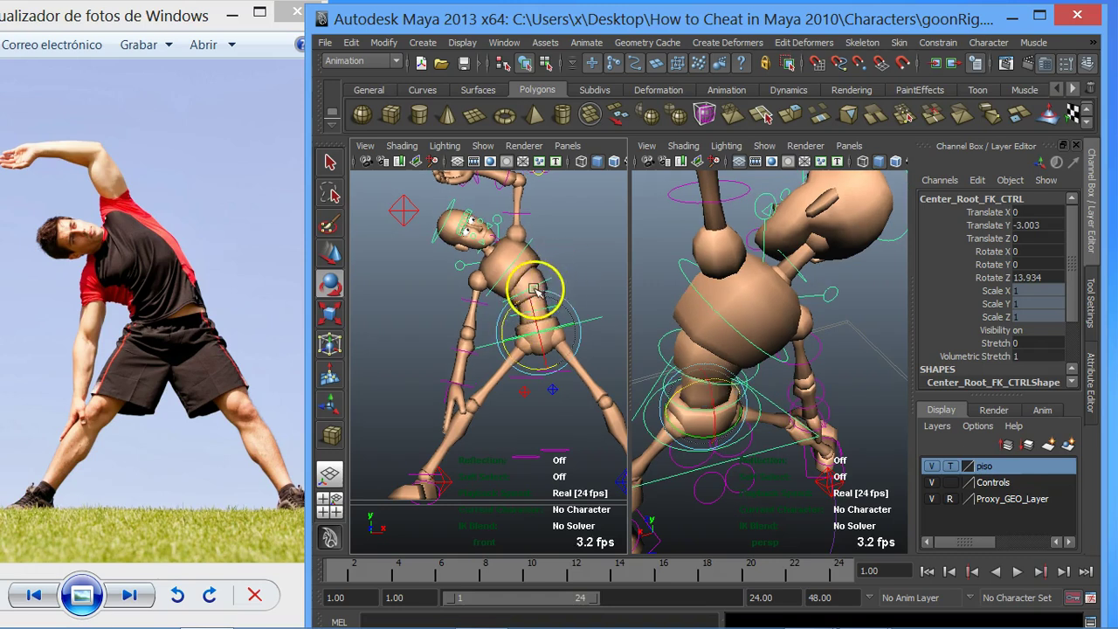
click(547, 278)
drag(559, 276, 553, 268)
key(ctrl+z)
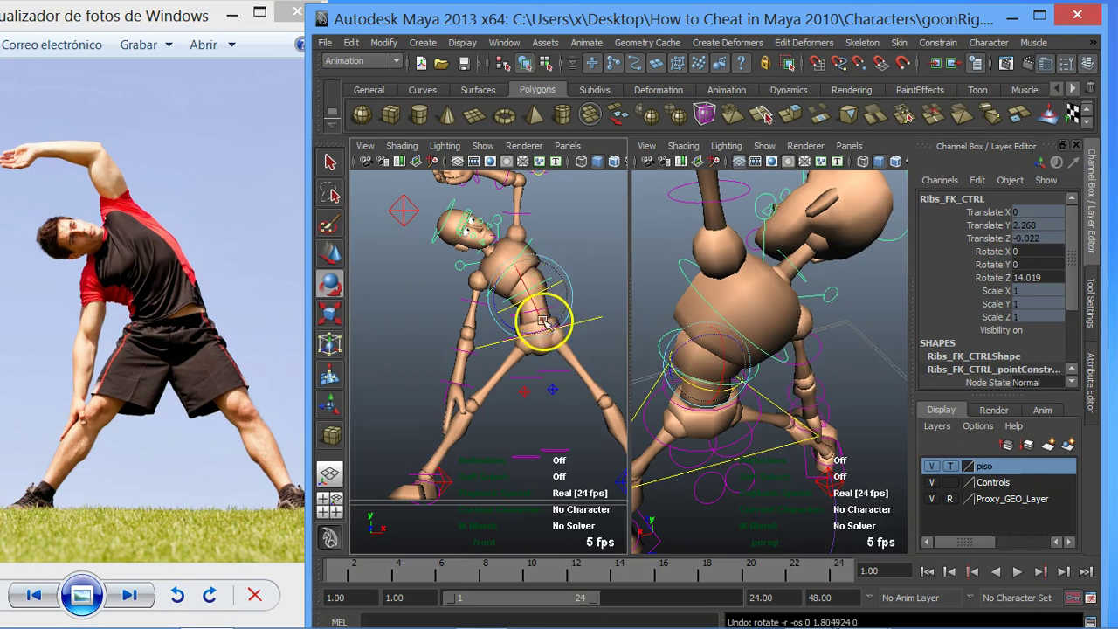
drag(504, 321, 505, 325)
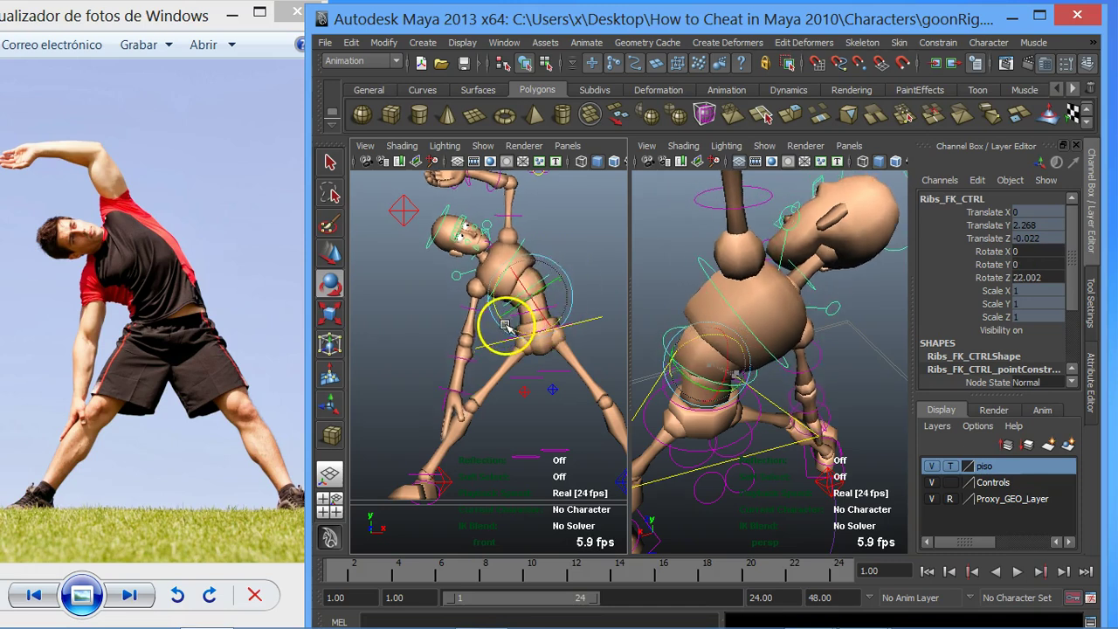
- Lean the waist to Rotate Z 9.479, then test and undo a ribs tilt, keeping 22.342
click(561, 306)
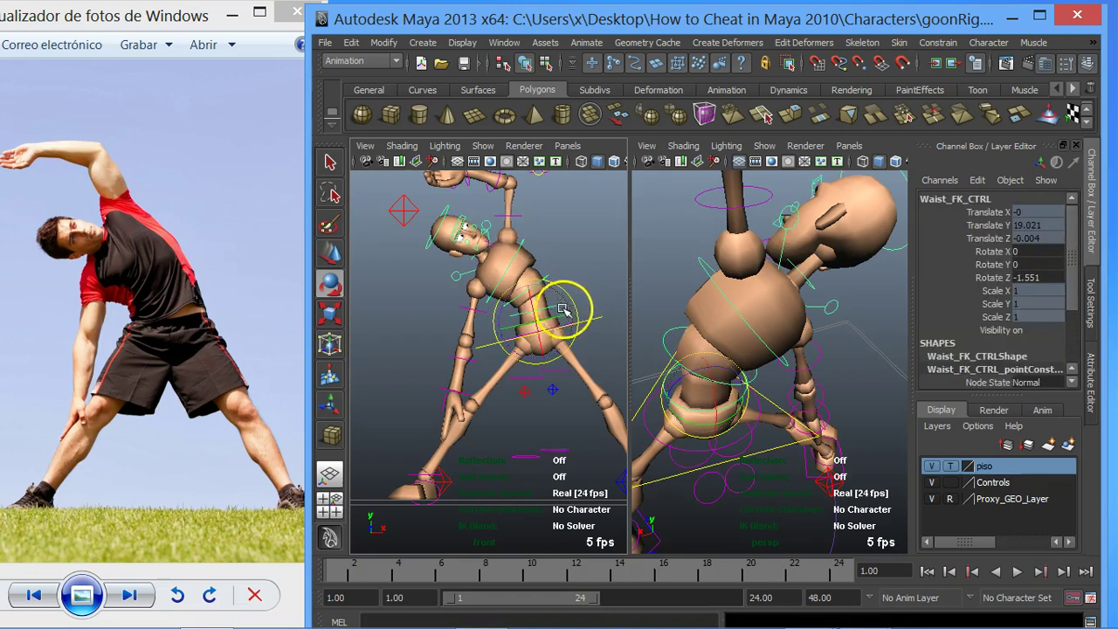
drag(494, 330, 495, 335)
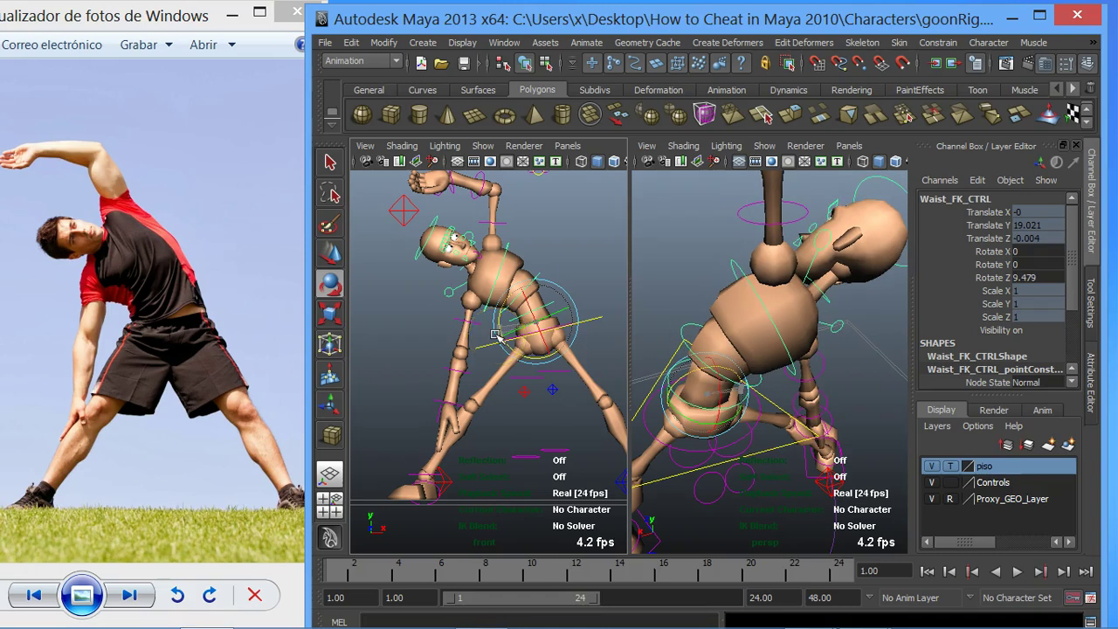
click(535, 276)
click(539, 275)
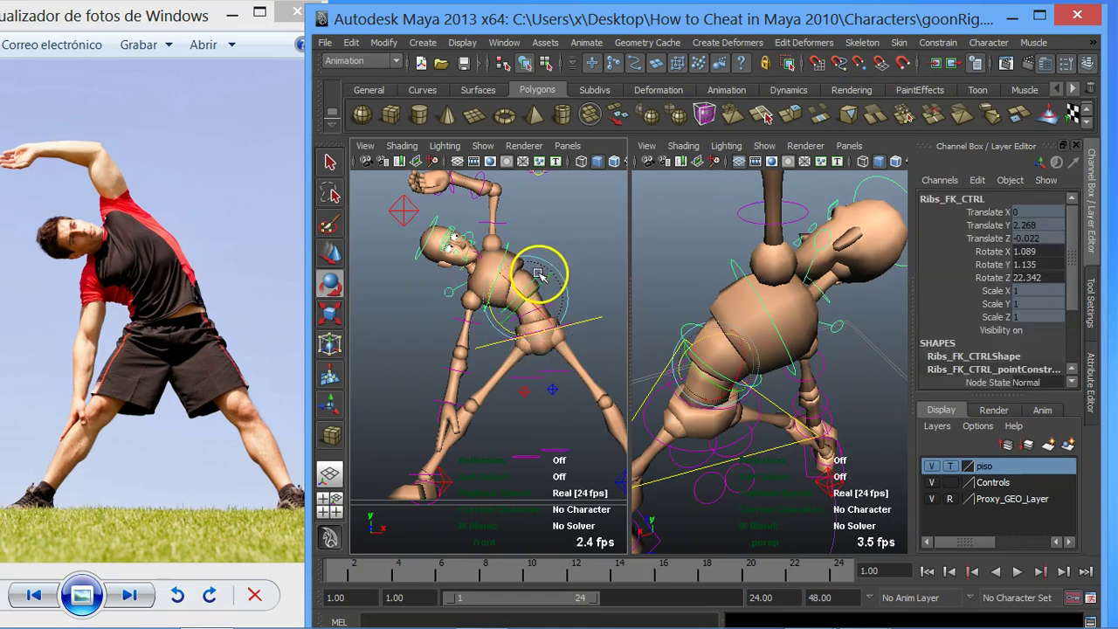
drag(561, 277, 563, 290)
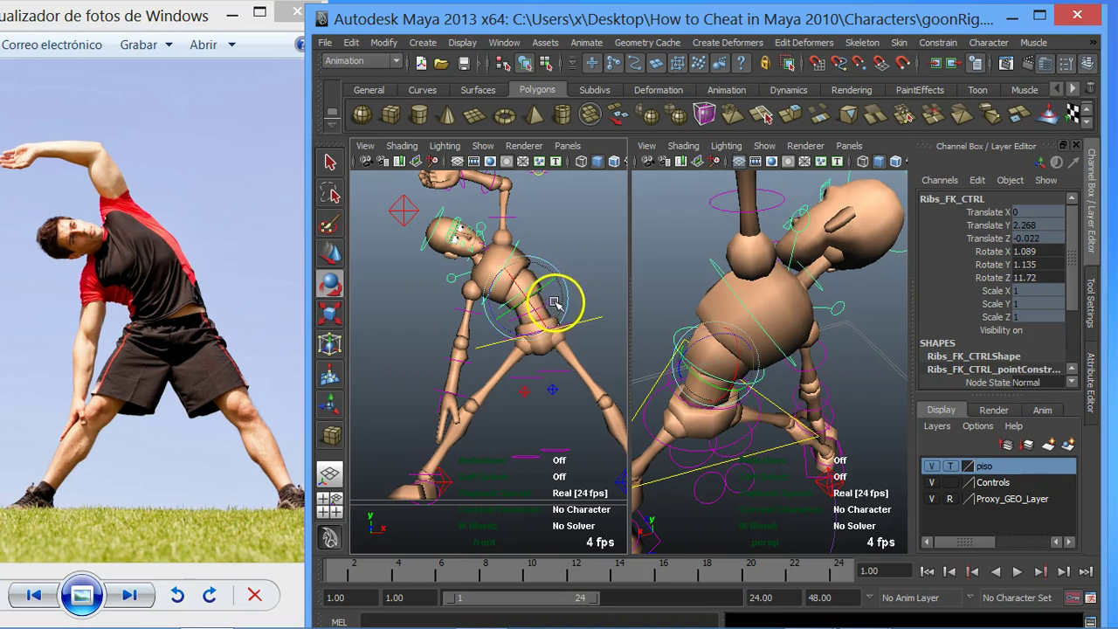
drag(551, 299, 556, 303)
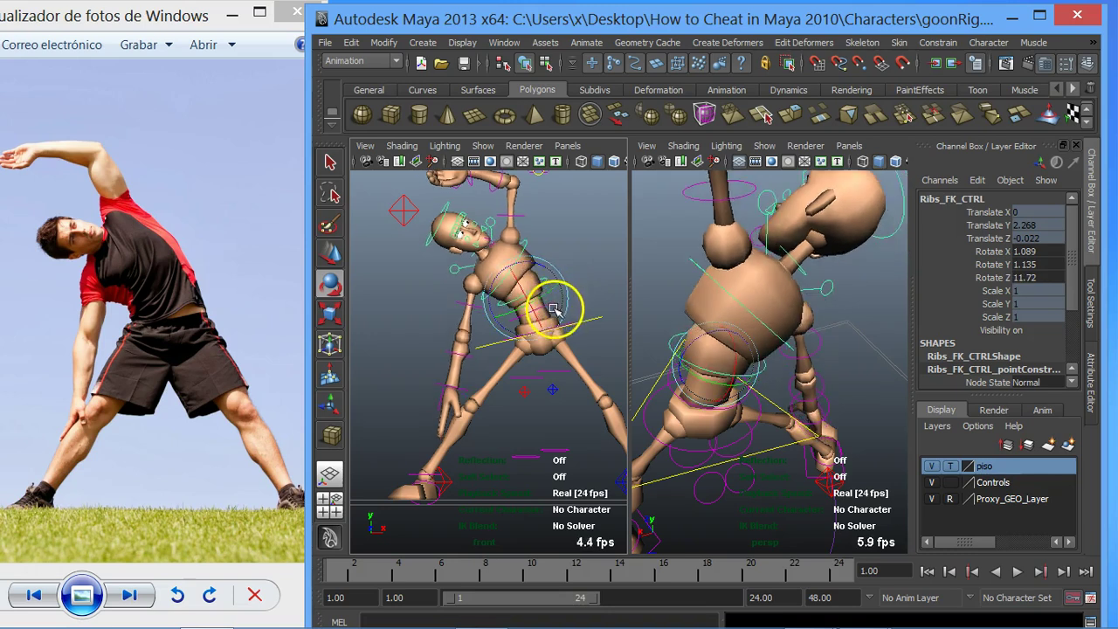
key(ctrl+z)
key(ctrl+z)
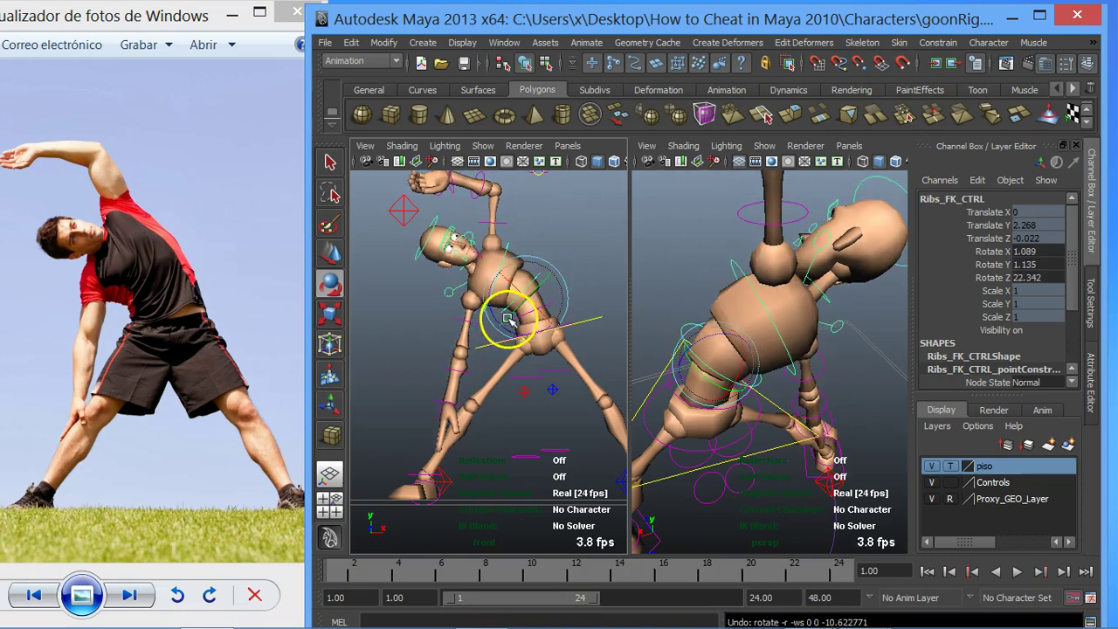
- Ease the waist rotation and swing the right upper arm and hand down toward the knee
click(548, 300)
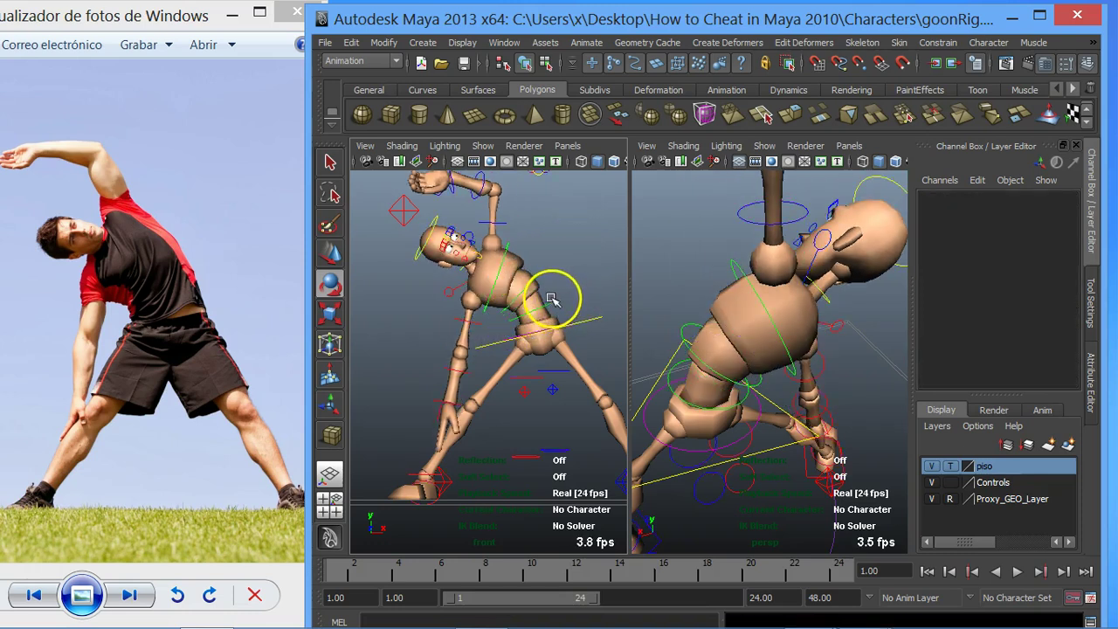
click(557, 291)
drag(572, 299, 466, 336)
click(465, 321)
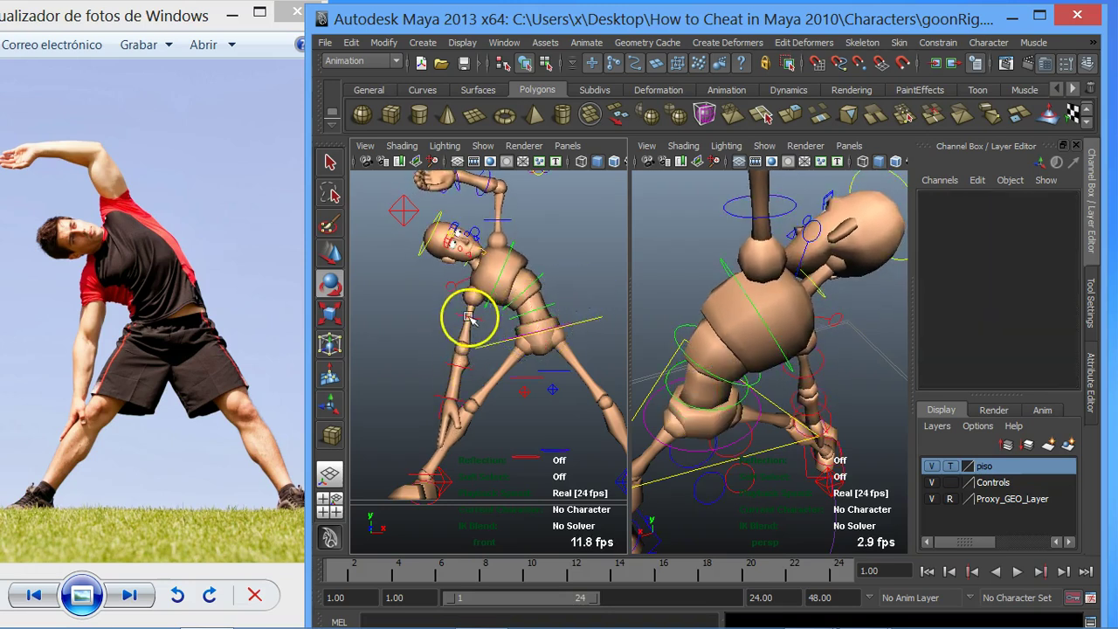
click(480, 319)
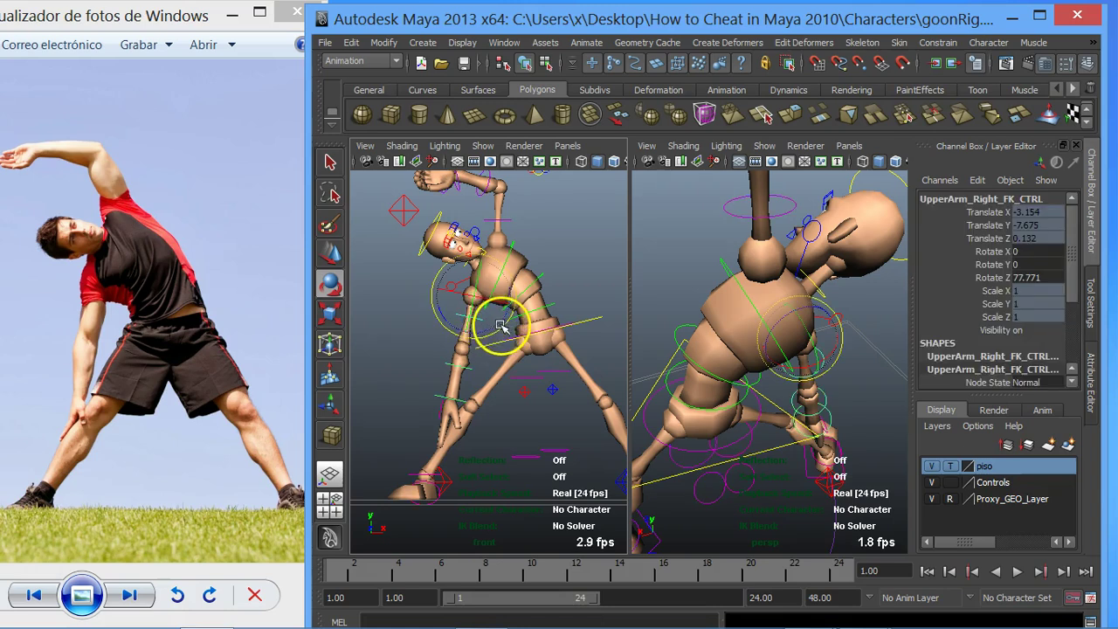
drag(504, 325, 489, 349)
click(446, 372)
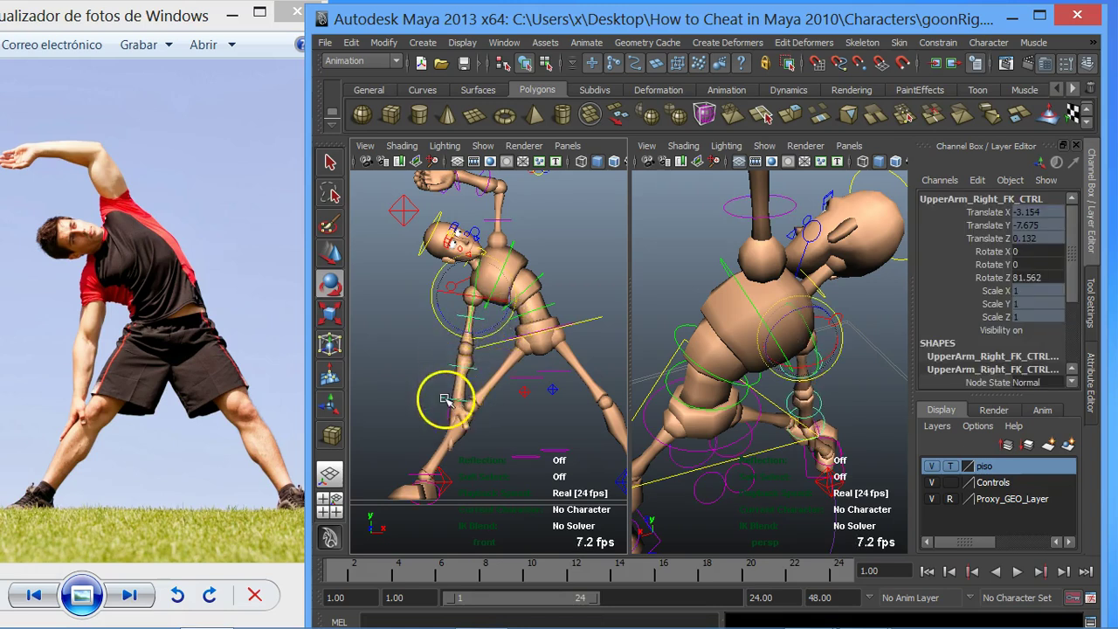
drag(459, 399, 493, 381)
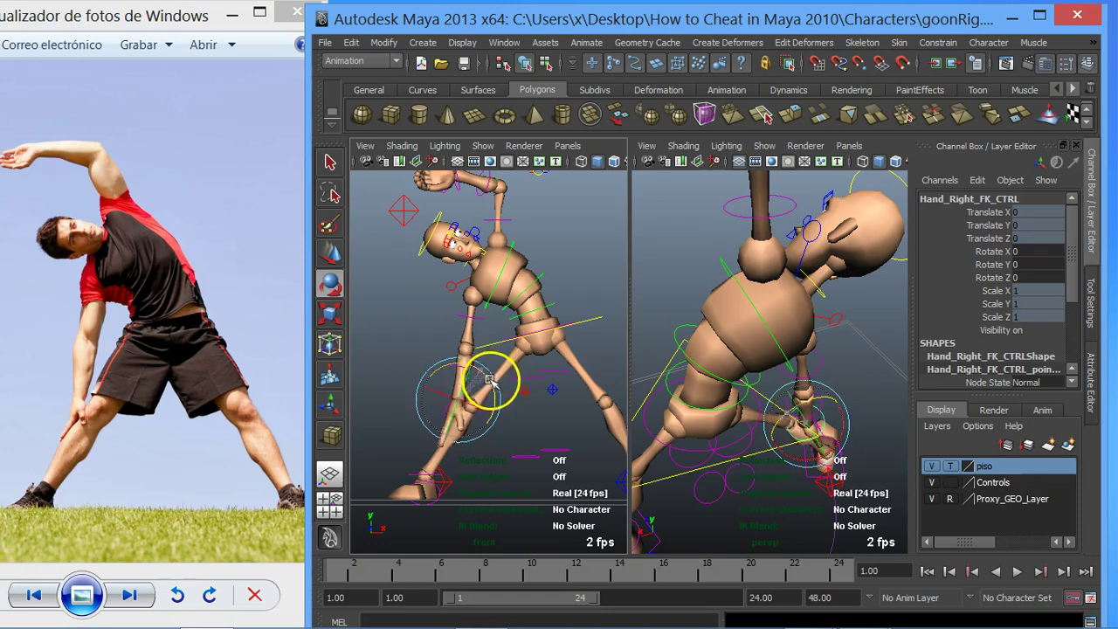
drag(492, 381, 494, 365)
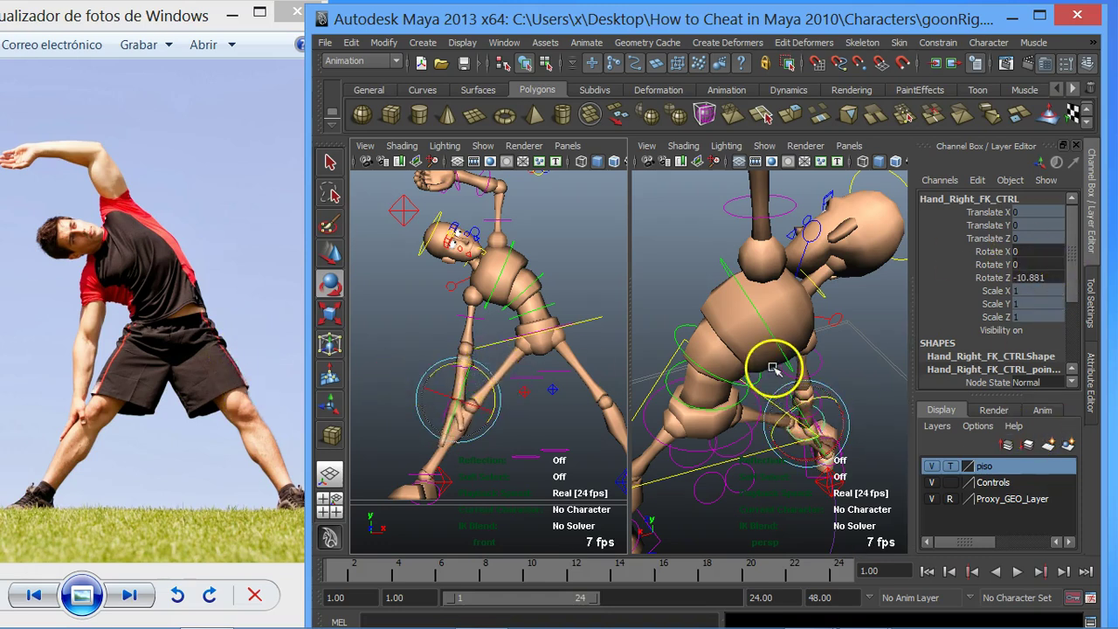
- Zoom the perspective view in on the right hand and select Hand_Right_CTRL
mouse_move(788, 492)
alt+mouse_down()
mouse_move(620, 457)
mouse_move(557, 429)
alt+mouse_up()
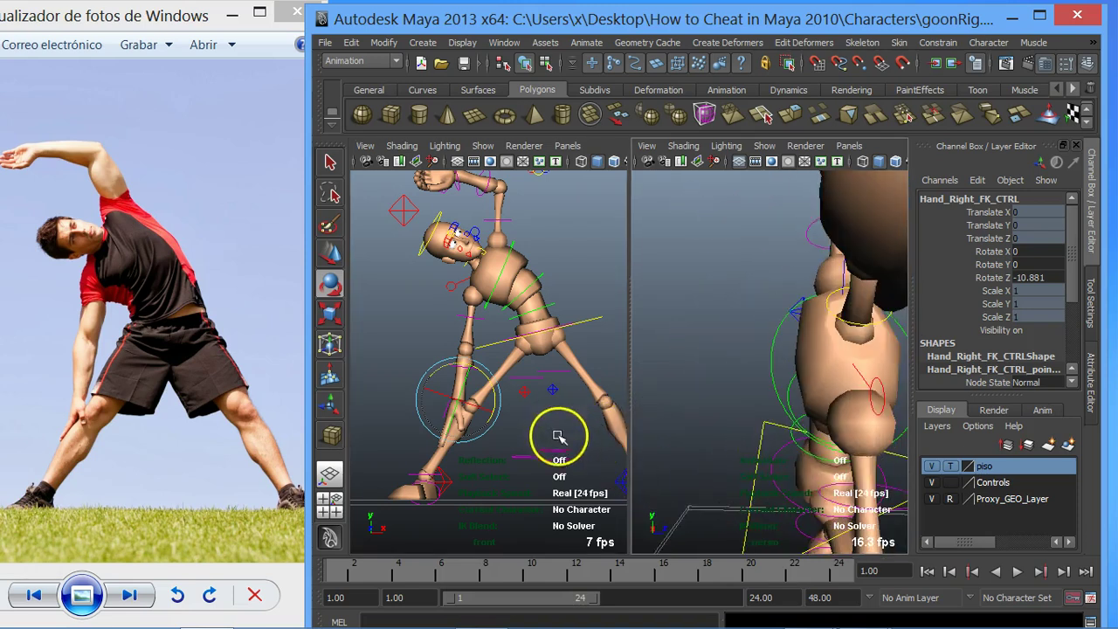
mouse_move(742, 442)
alt+mouse_down()
mouse_move(687, 302)
mouse_move(721, 200)
mouse_move(698, 171)
mouse_move(669, 163)
alt+mouse_up()
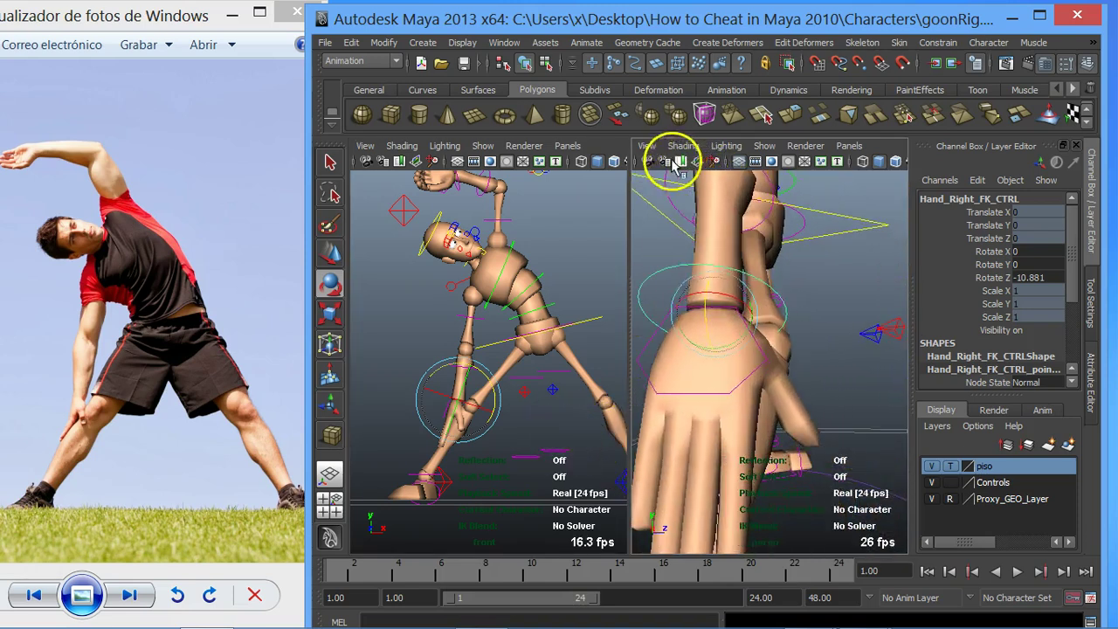
click(647, 347)
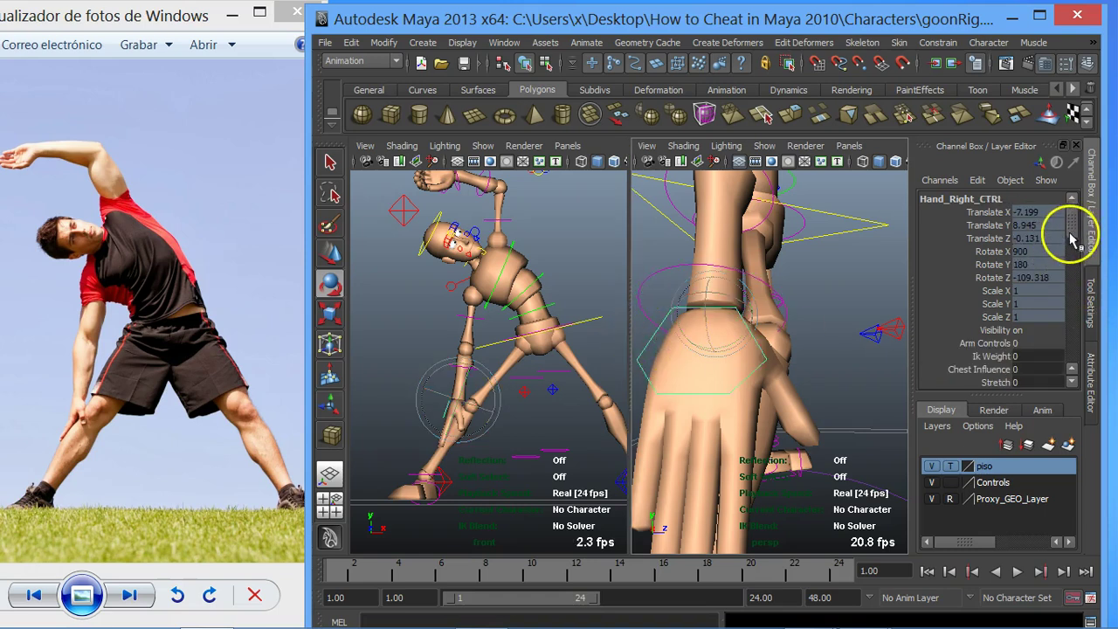
scroll(1073, 242, down, 2)
scroll(1073, 245, down, 2)
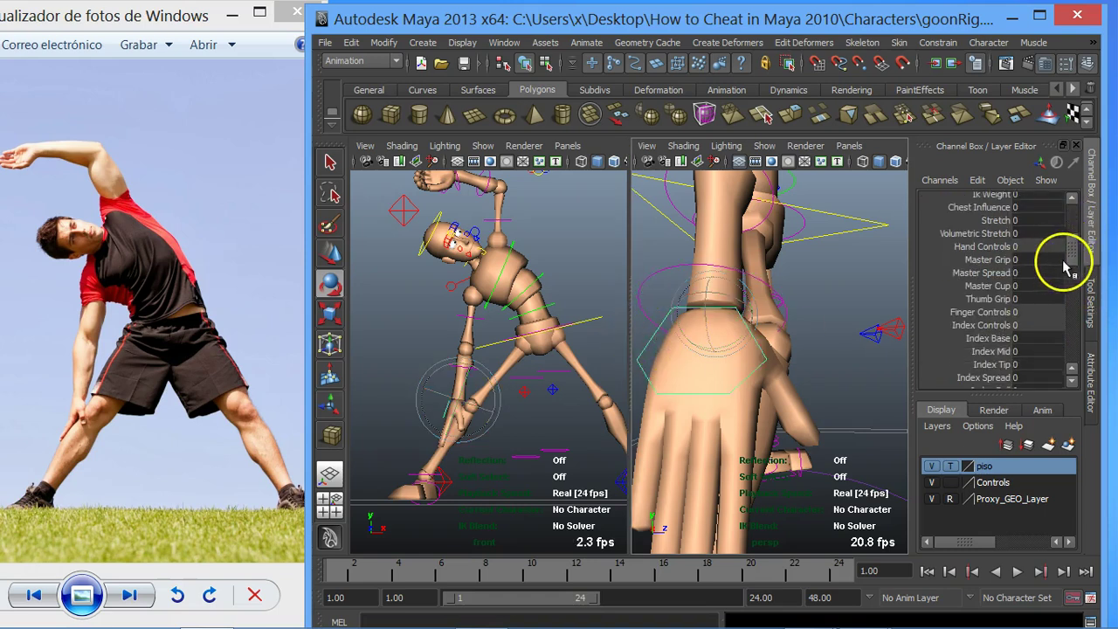
- Spread and cup the right fingers using Master Spread, Master Cup and Thumb Grip
click(985, 273)
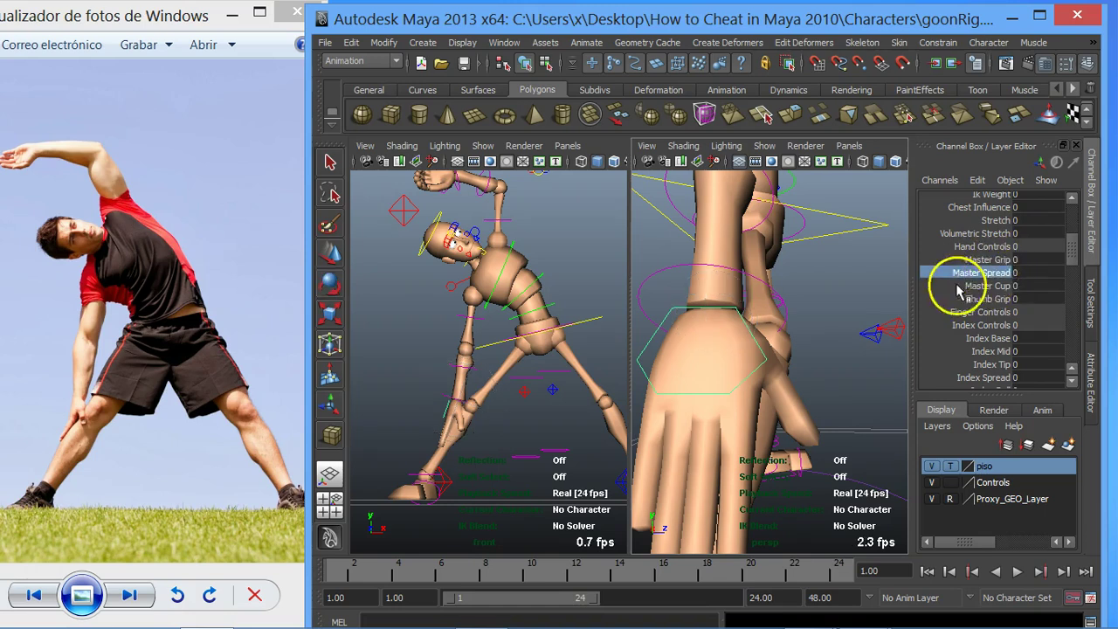
mouse_move(612, 332)
middle_down()
mouse_move(594, 349)
mouse_move(624, 340)
middle_up()
click(985, 287)
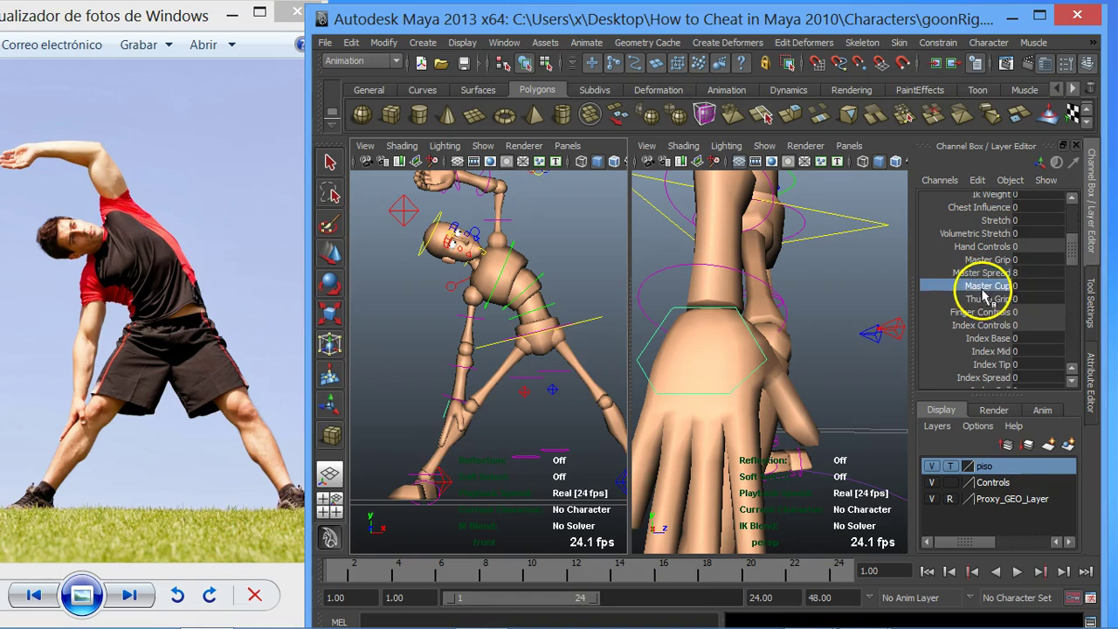
mouse_move(724, 317)
middle_down()
mouse_move(841, 317)
mouse_move(780, 321)
mouse_move(793, 324)
middle_up()
click(996, 298)
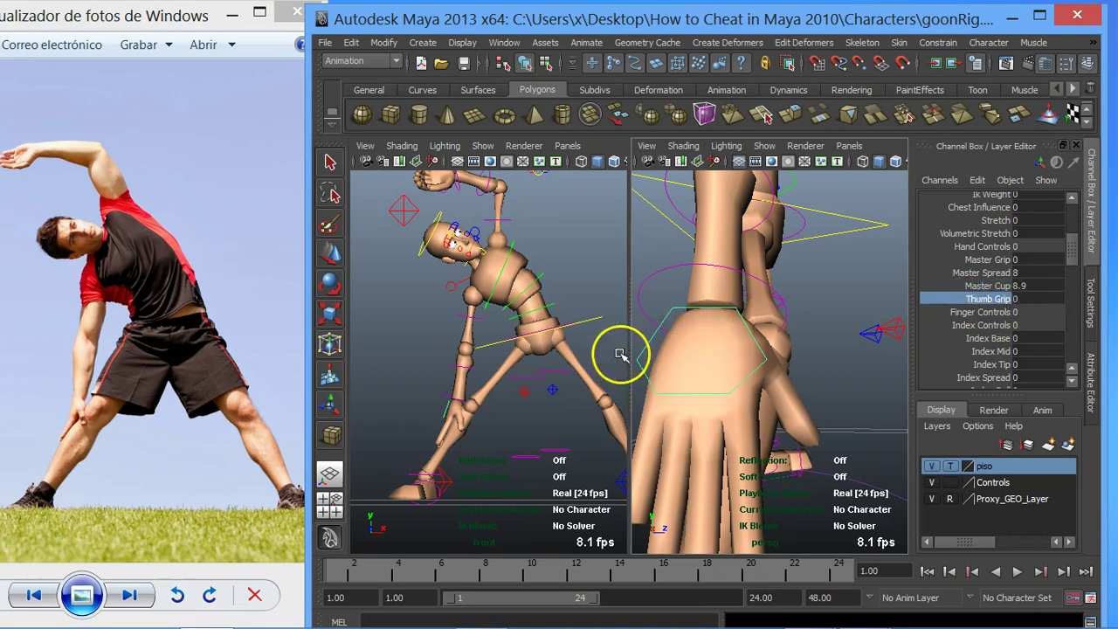
mouse_move(545, 367)
middle_down()
mouse_move(579, 381)
mouse_move(561, 387)
middle_up()
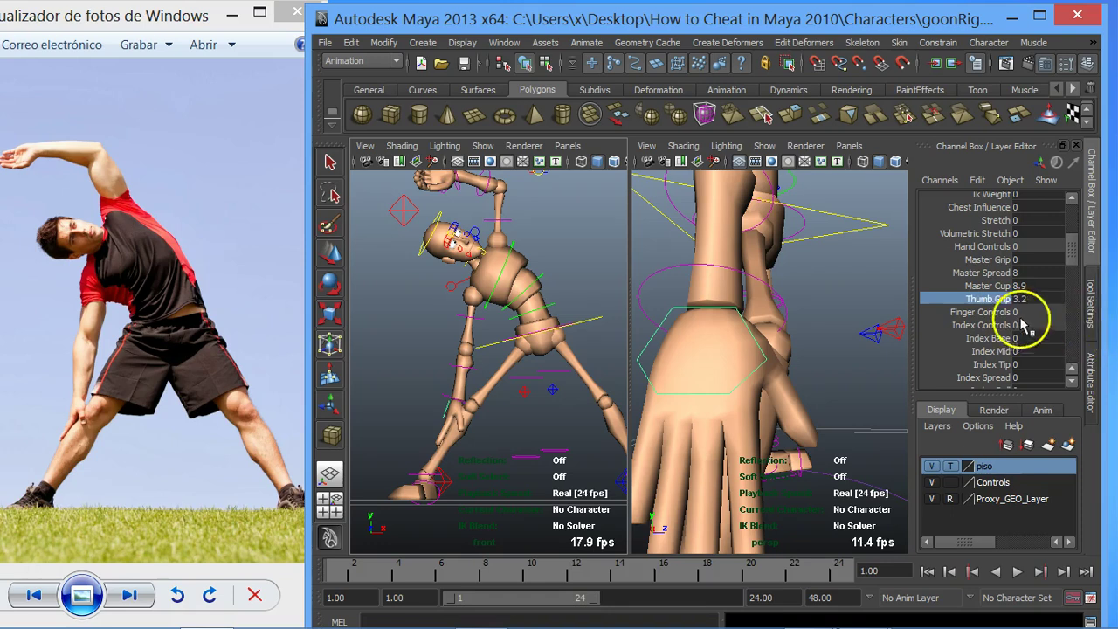
mouse_move(1073, 253)
mouse_down()
mouse_move(1074, 327)
mouse_move(1071, 300)
mouse_up()
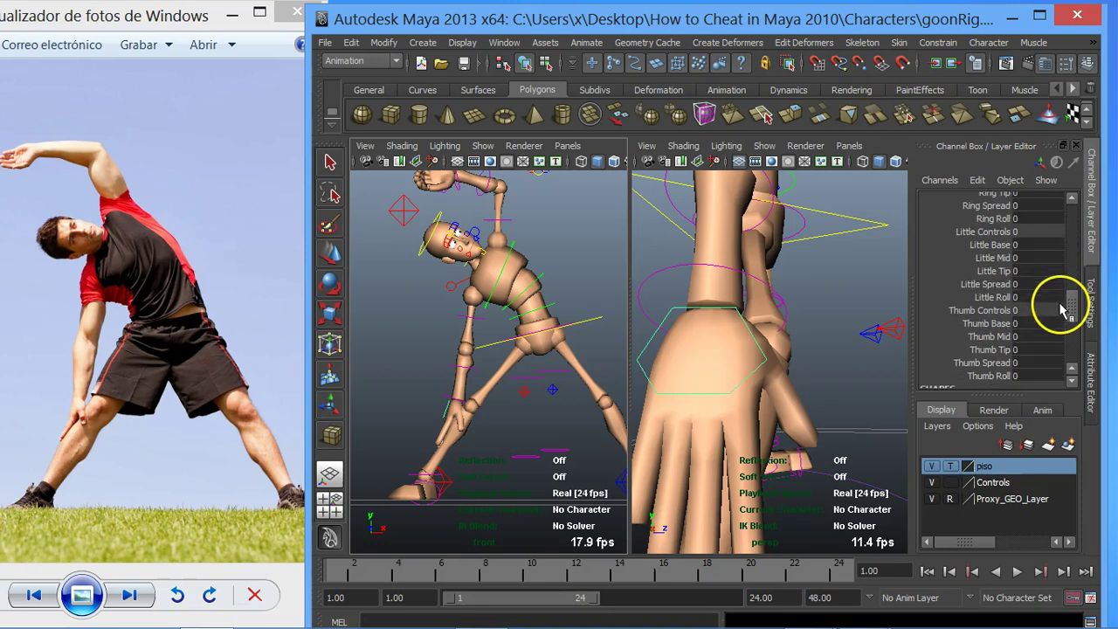
click(1000, 313)
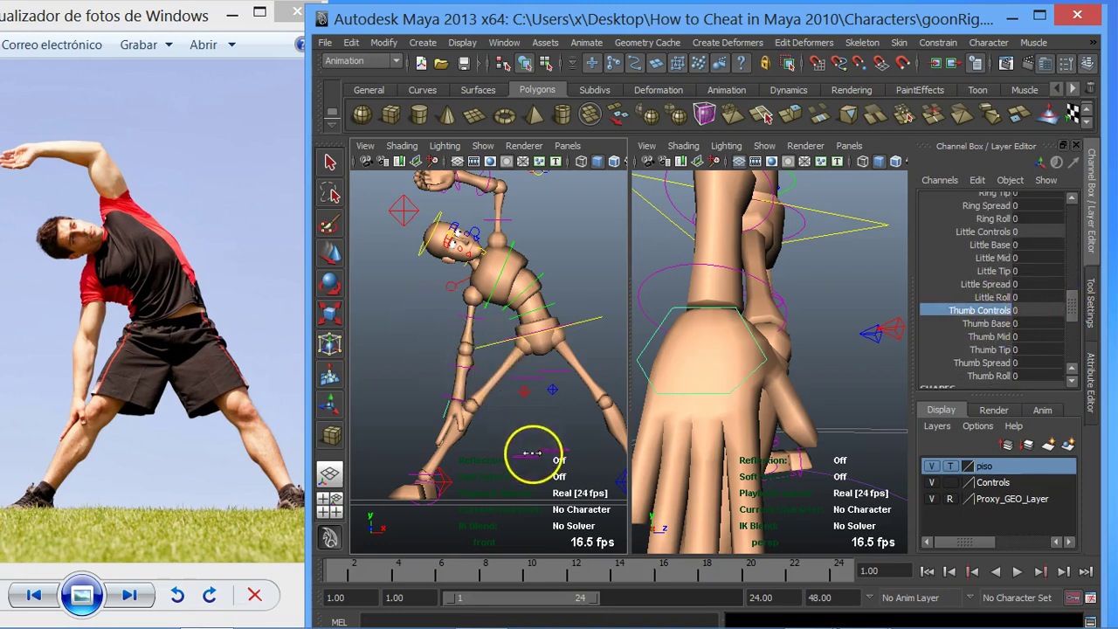
- Curl the right thumb to Thumb Base -10.3, Thumb Mid 13.6 and Thumb Tip 31.1
click(987, 325)
mouse_move(492, 424)
middle_down()
mouse_move(549, 400)
mouse_move(350, 407)
middle_up()
mouse_move(774, 394)
alt+mouse_down()
mouse_move(642, 382)
mouse_move(609, 332)
mouse_move(641, 318)
mouse_move(642, 338)
alt+mouse_up()
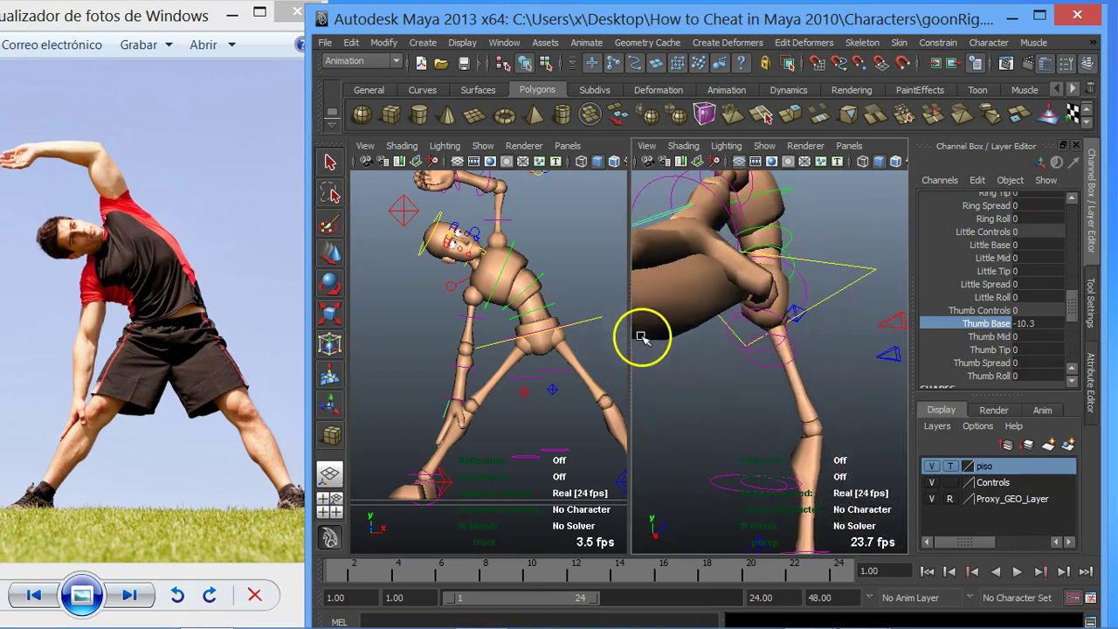
click(987, 336)
alt+right_drag(705, 320, 705, 321)
middle_drag(706, 319, 815, 303)
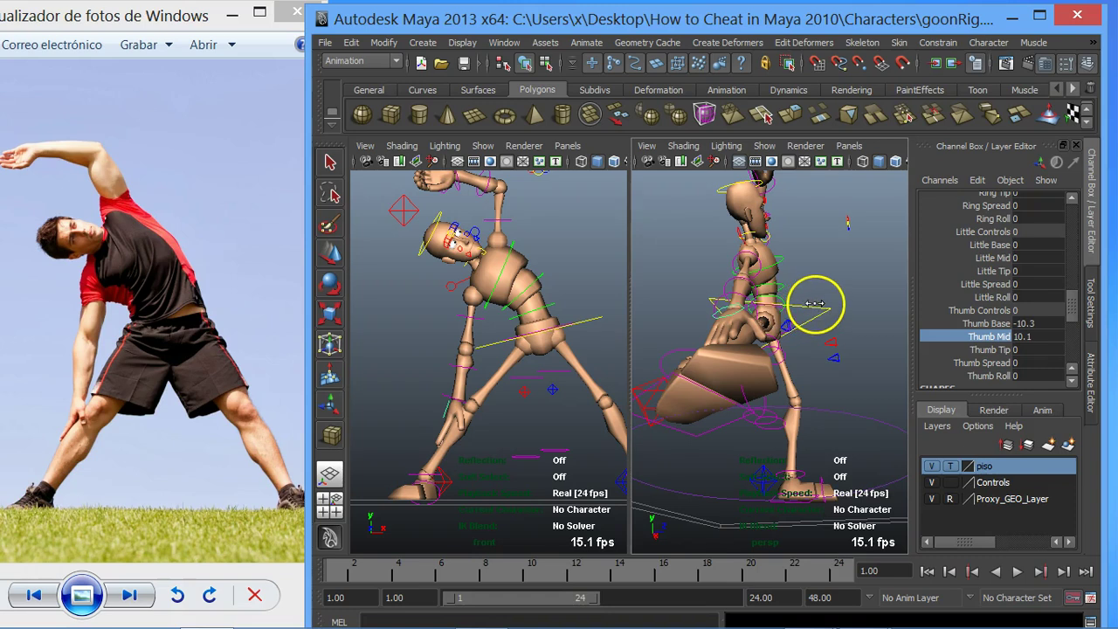
click(990, 350)
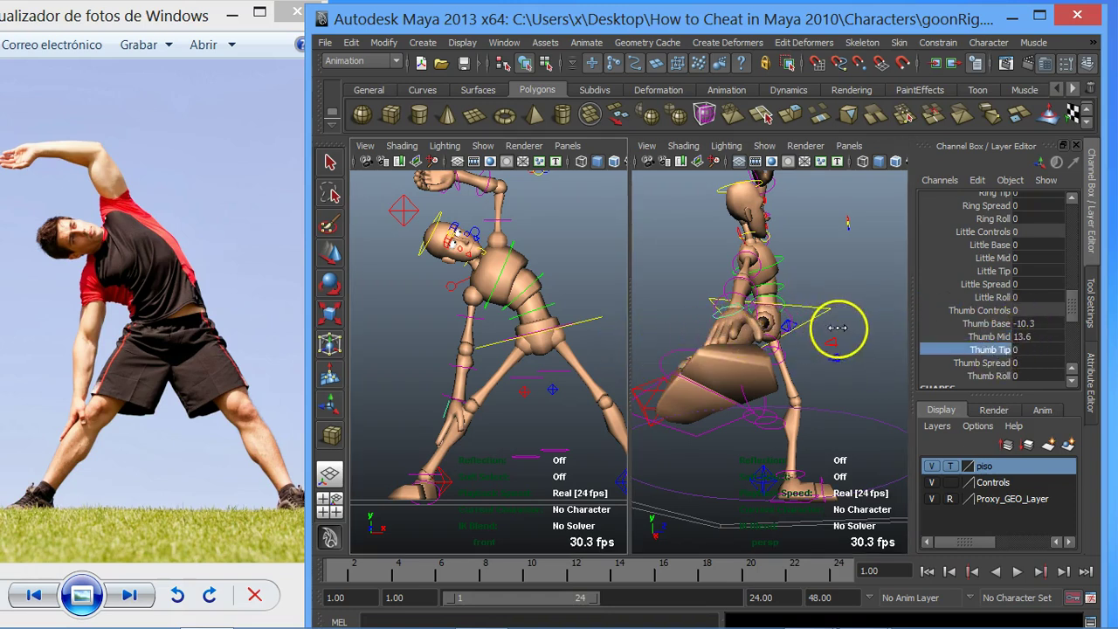
middle_drag(847, 327, 881, 320)
scroll(594, 358, down, 2)
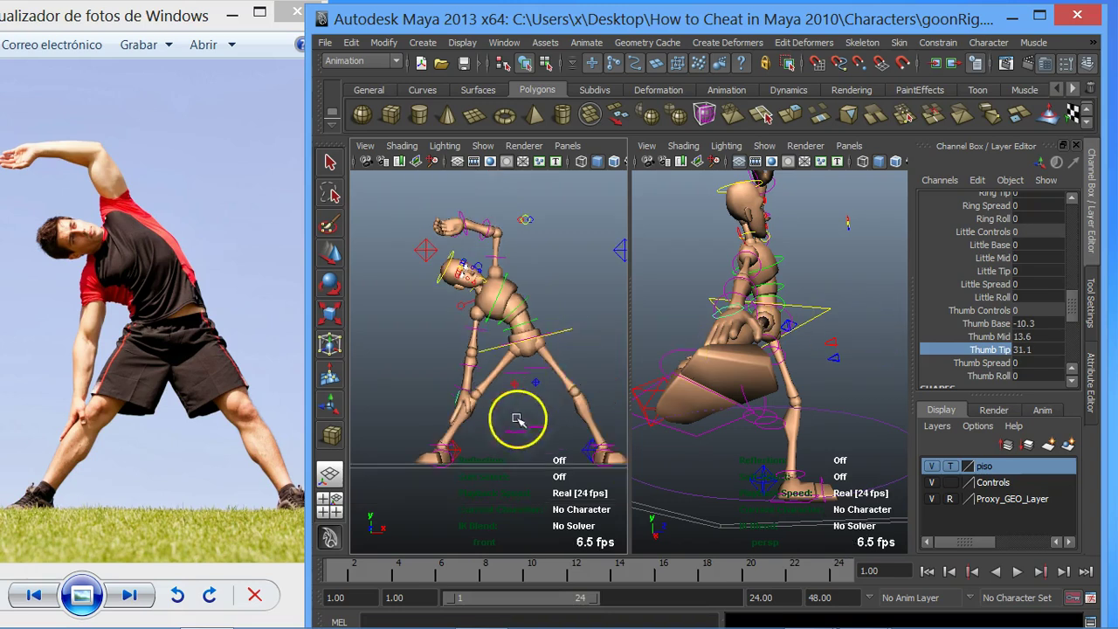
alt+middle_drag(499, 337, 486, 355)
click(552, 311)
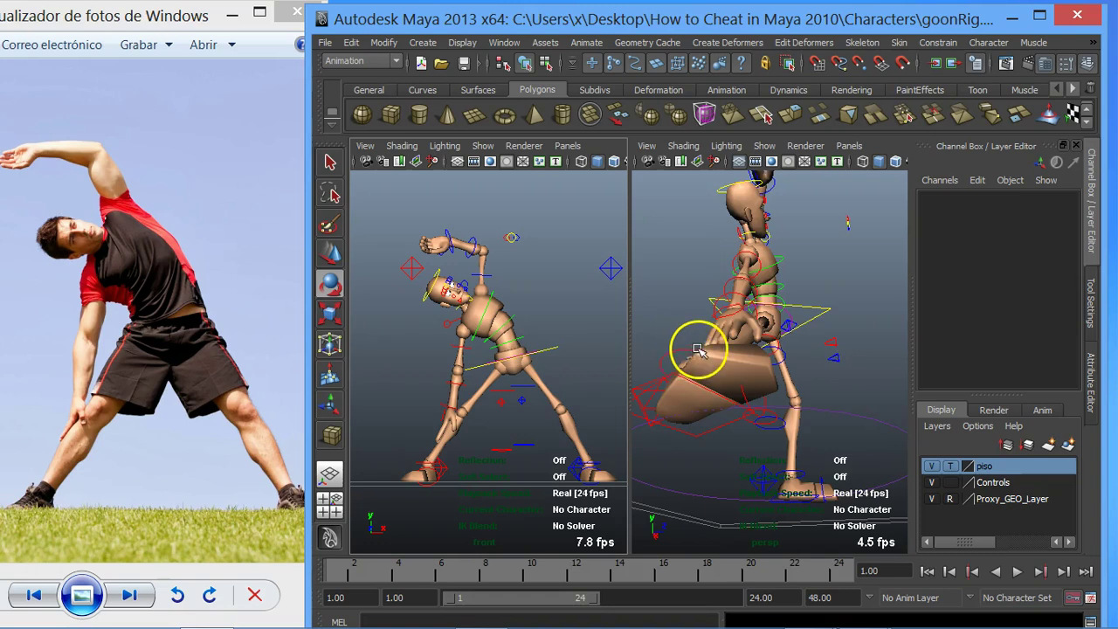
- Maximize the perspective panel and frame the Goon's whole side-stretch pose on the platform
scroll(700, 346, down, 5)
mouse_move(705, 307)
alt+mouse_down()
mouse_move(643, 358)
mouse_move(430, 378)
mouse_move(624, 375)
mouse_move(582, 367)
mouse_move(481, 382)
mouse_move(522, 371)
alt+mouse_up()
mouse_move(827, 330)
alt+mouse_down()
mouse_move(754, 412)
mouse_move(789, 367)
alt+mouse_up()
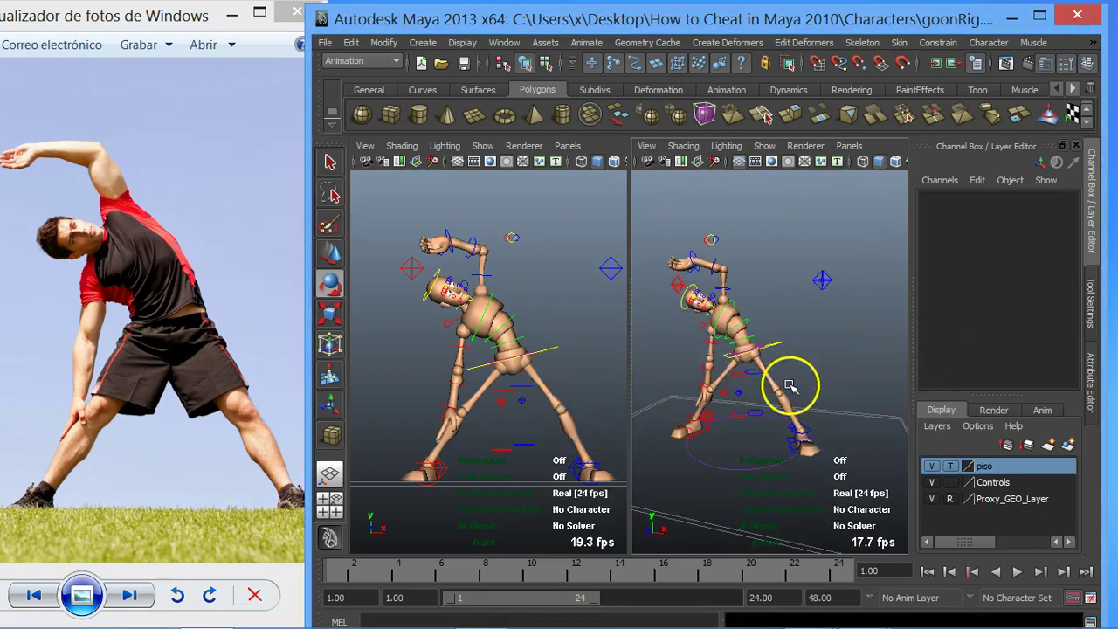
key(space)
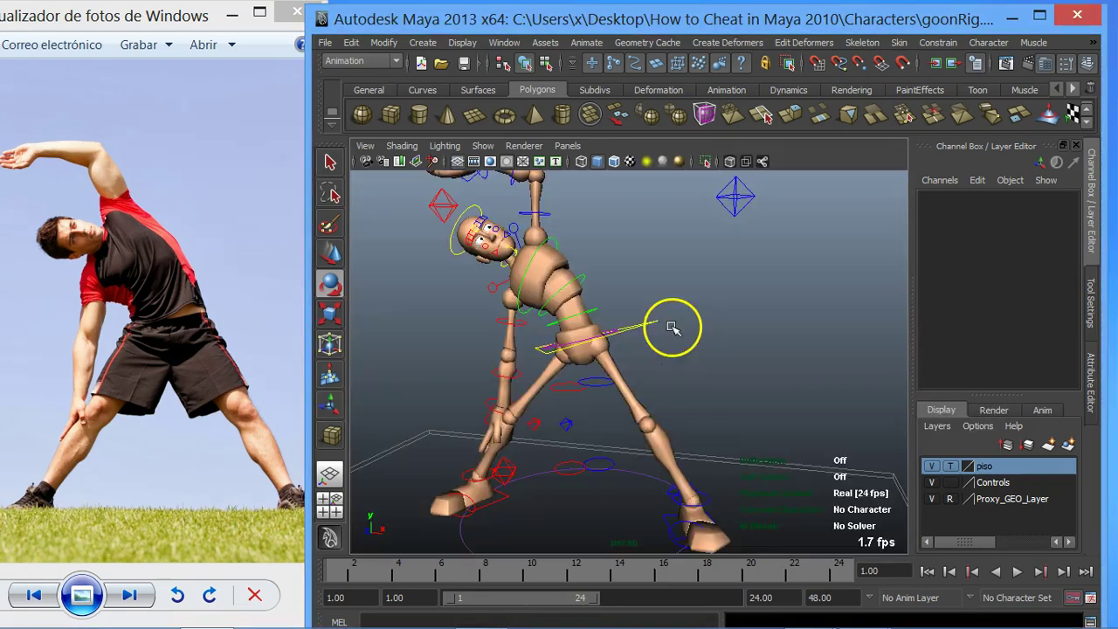
scroll(670, 326, down, 2)
scroll(669, 326, down, 2)
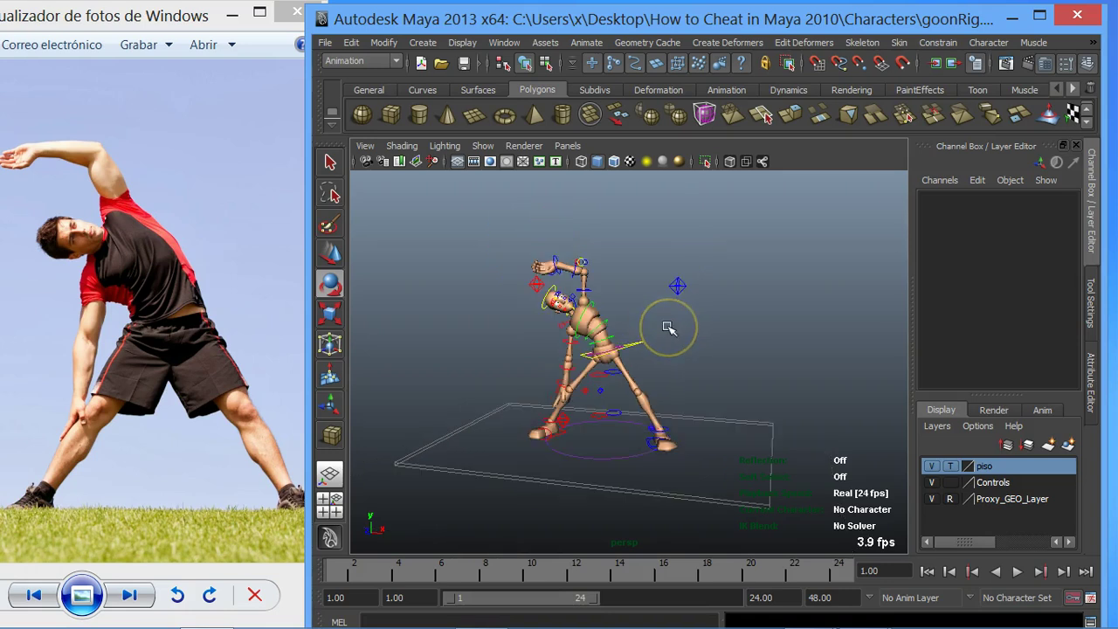
mouse_move(749, 379)
alt+mouse_down()
mouse_move(739, 366)
mouse_move(701, 369)
mouse_move(731, 342)
mouse_move(721, 337)
mouse_move(784, 342)
mouse_move(733, 345)
alt+mouse_up()
scroll(702, 370, up, 1)
scroll(772, 361, up, 2)
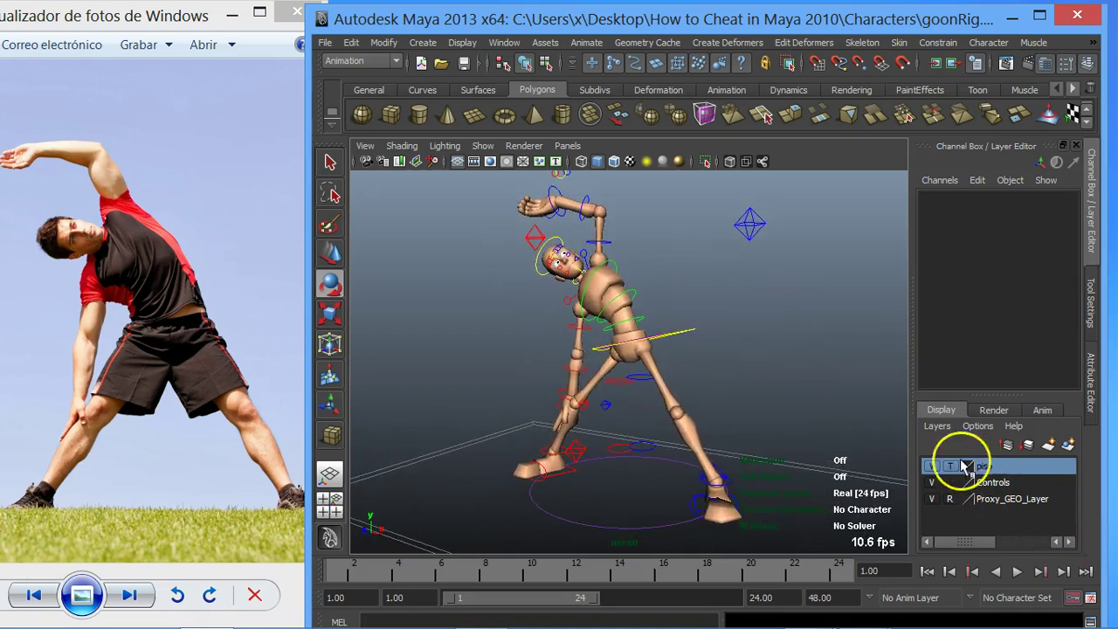
click(487, 151)
click(515, 103)
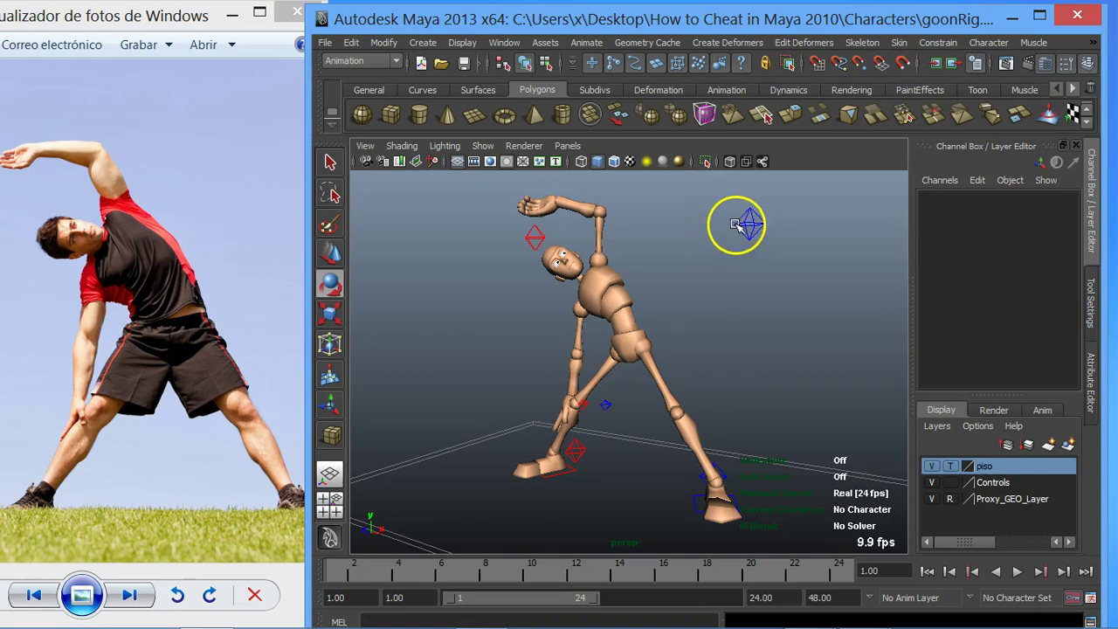
click(737, 224)
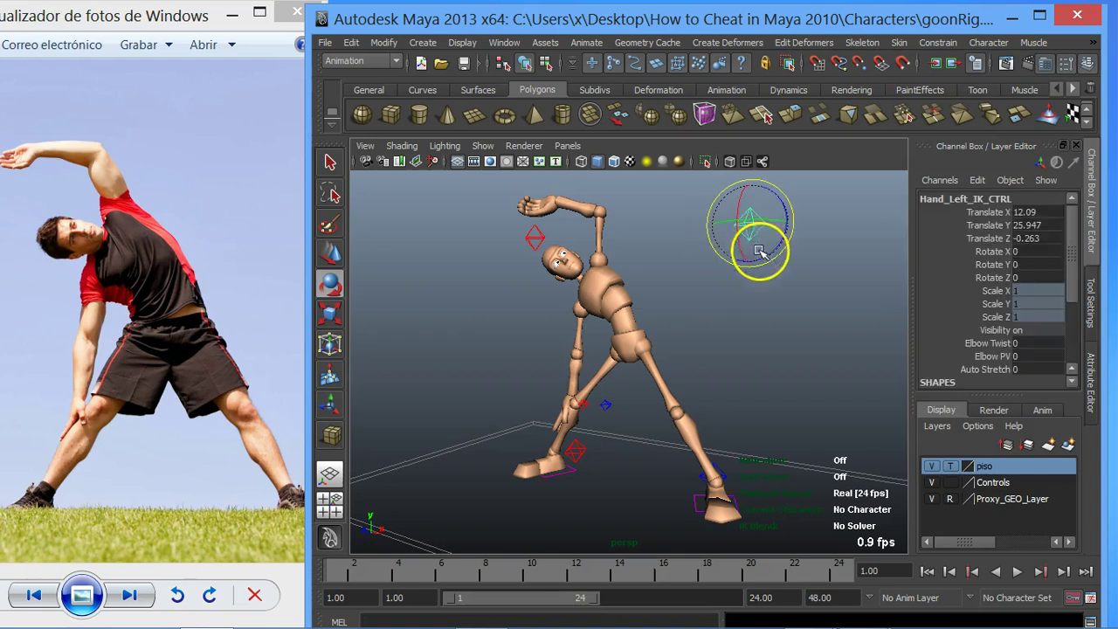
click(527, 241)
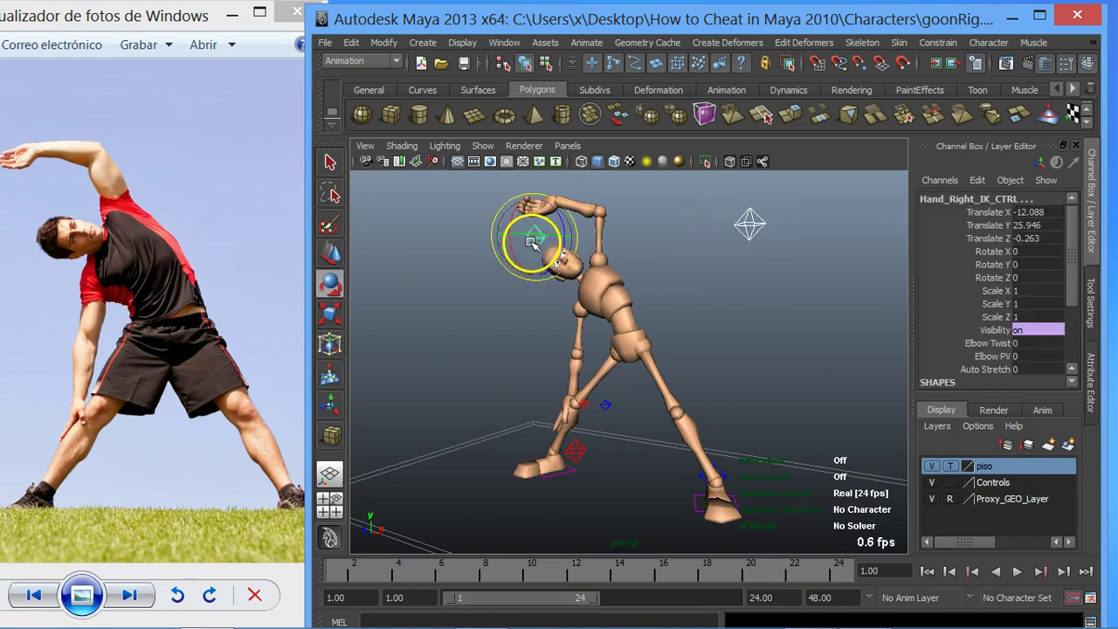
click(605, 406)
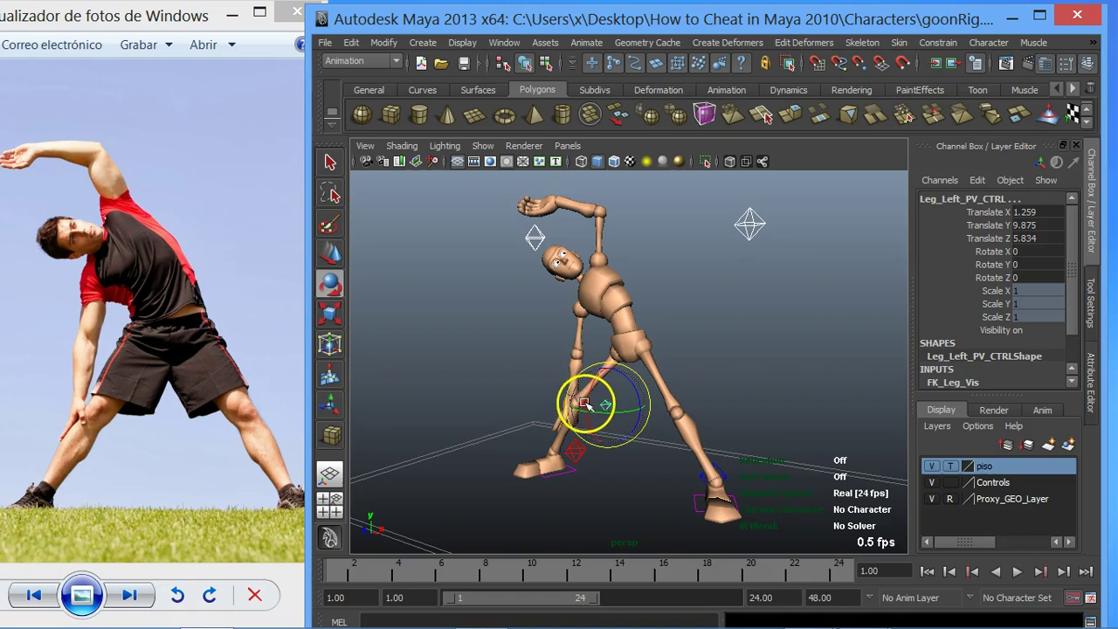
scroll(583, 403, up, 2)
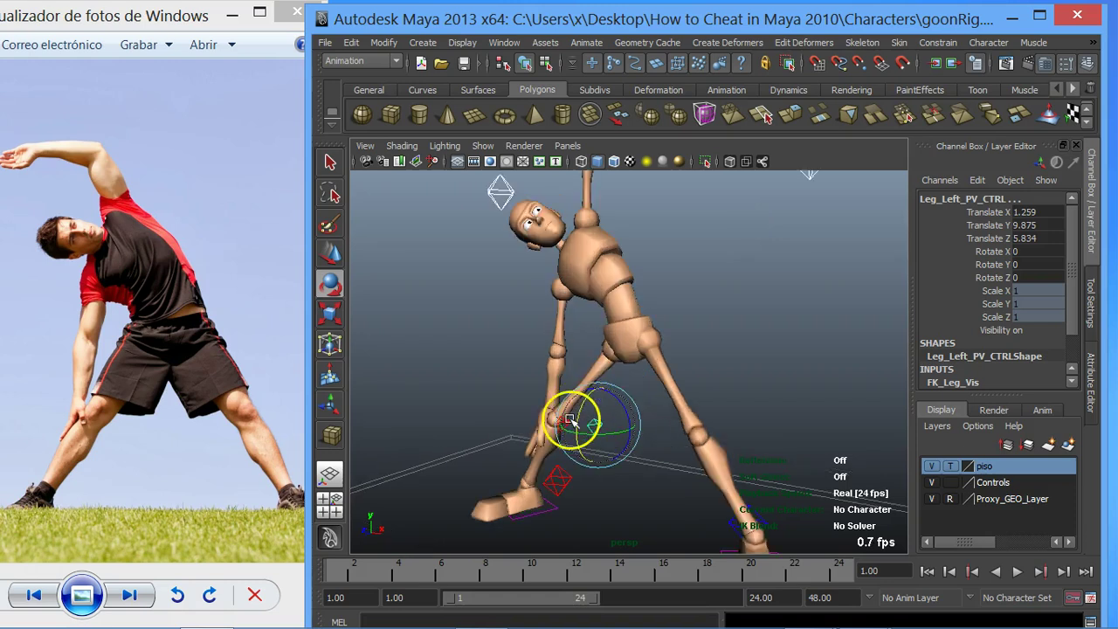
drag(565, 423, 564, 425)
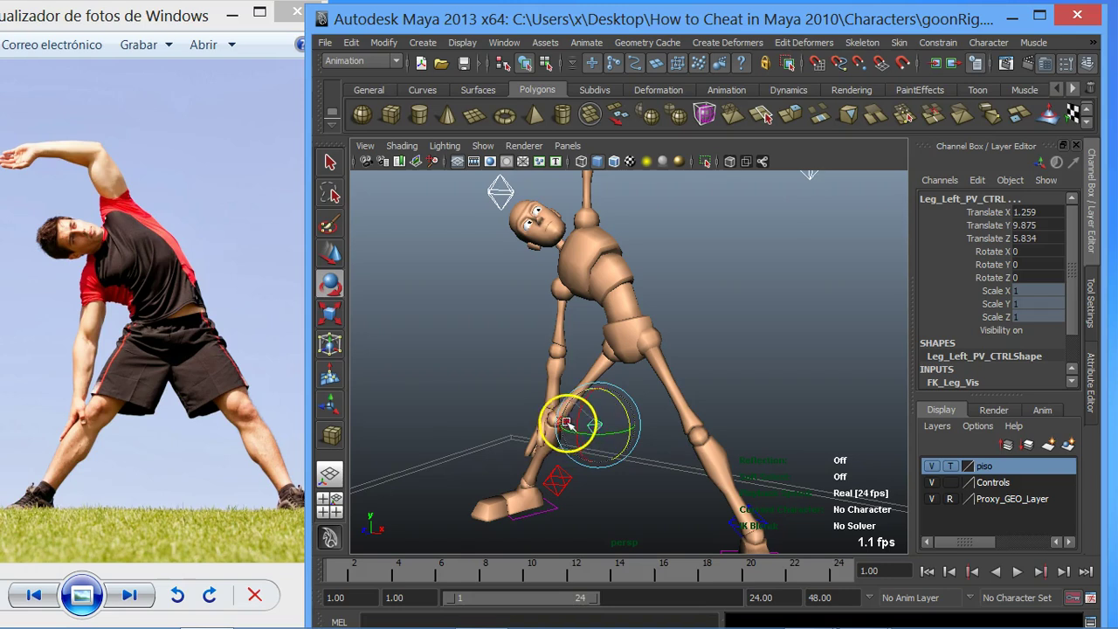
key(ctrl+z)
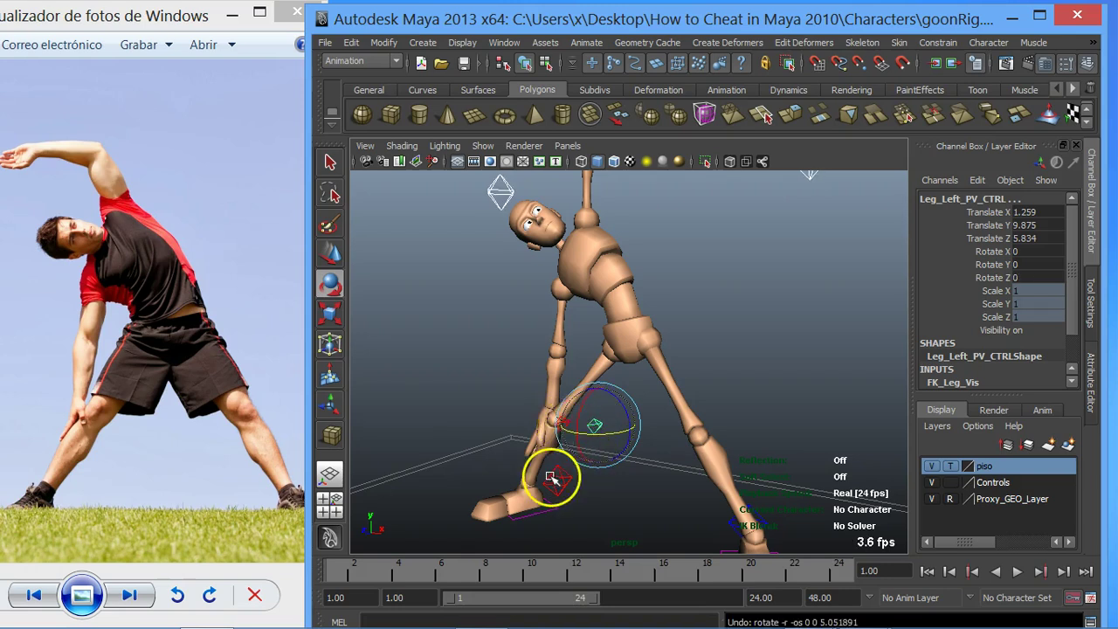
click(552, 492)
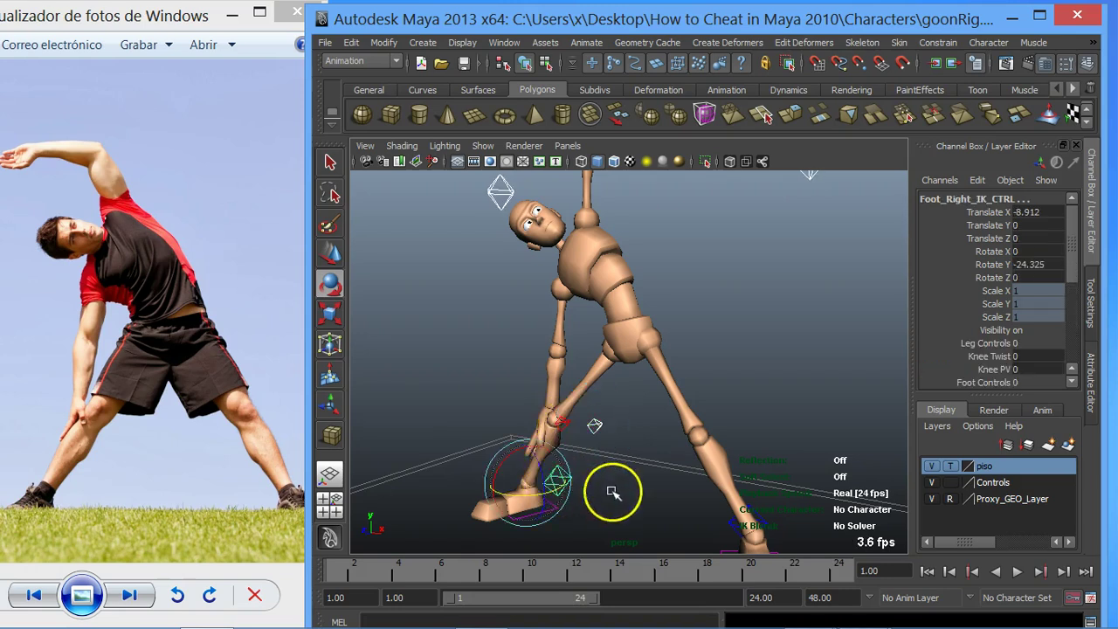
click(731, 528)
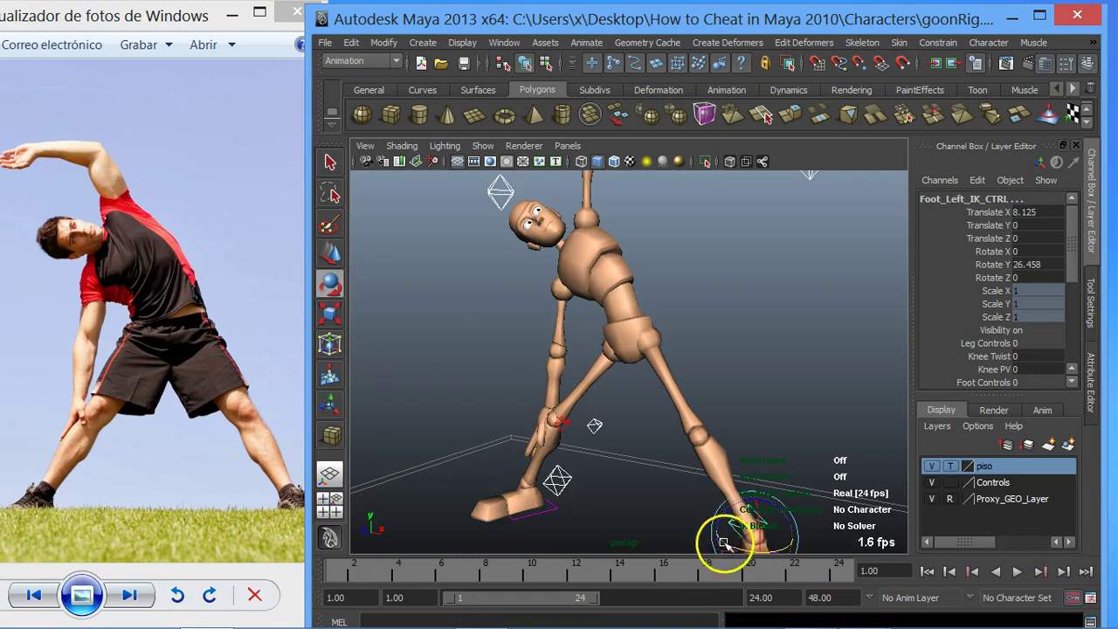
click(564, 511)
alt+middle_drag(584, 509, 572, 444)
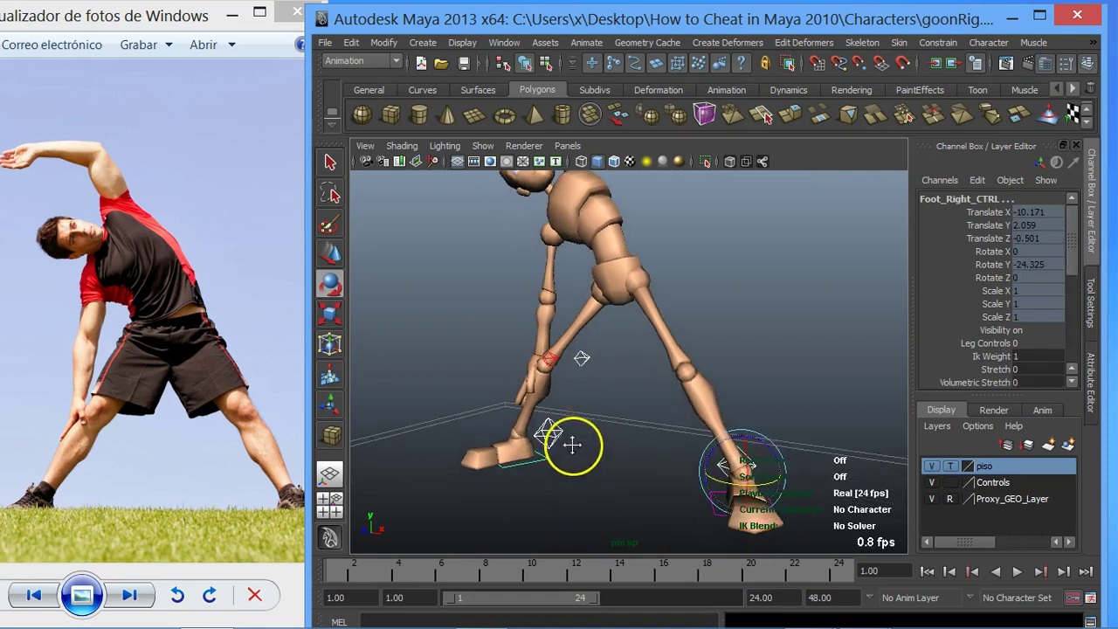
click(718, 512)
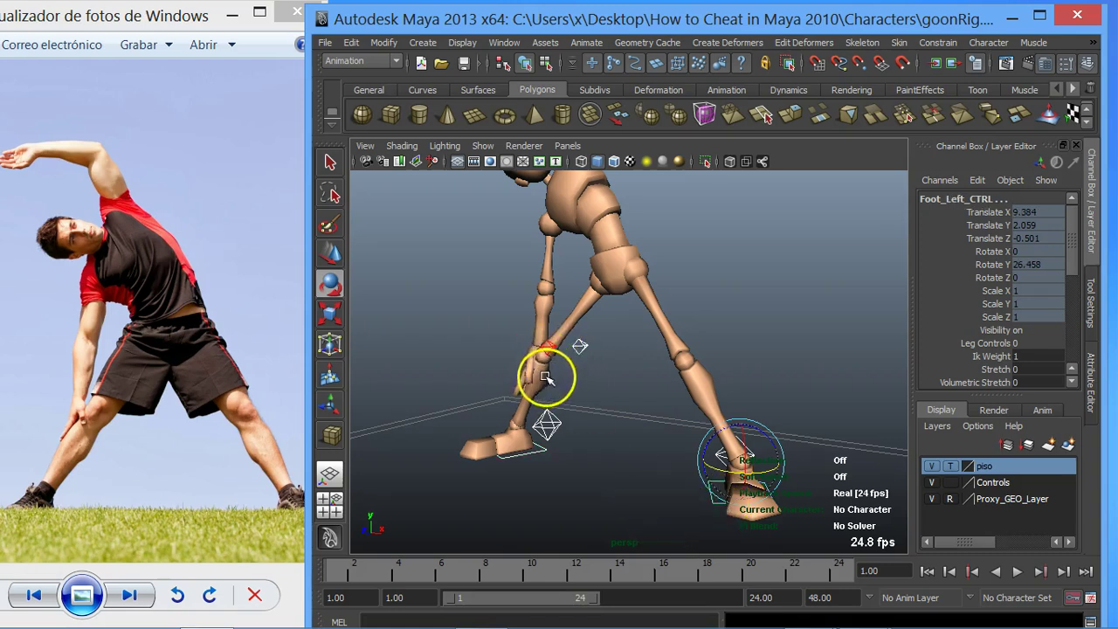
mouse_move(545, 377)
alt+mouse_down()
mouse_move(600, 393)
mouse_move(540, 409)
mouse_move(524, 375)
mouse_move(537, 360)
mouse_move(588, 437)
alt+mouse_up()
click(595, 387)
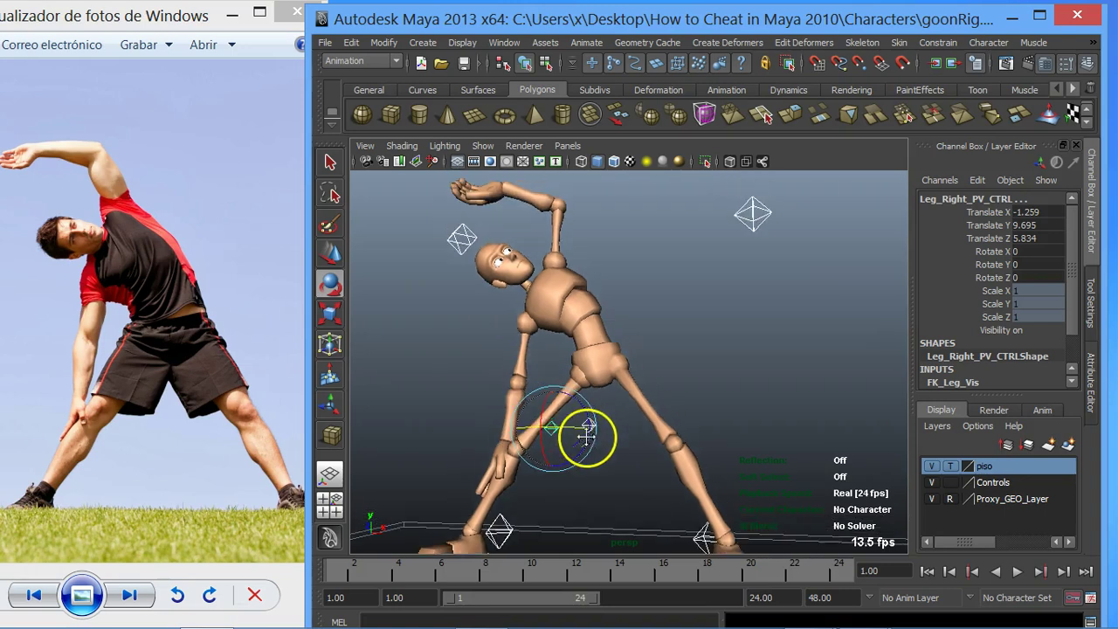
- Create a new display layer named layer1, leaving its settings unchanged
click(1067, 445)
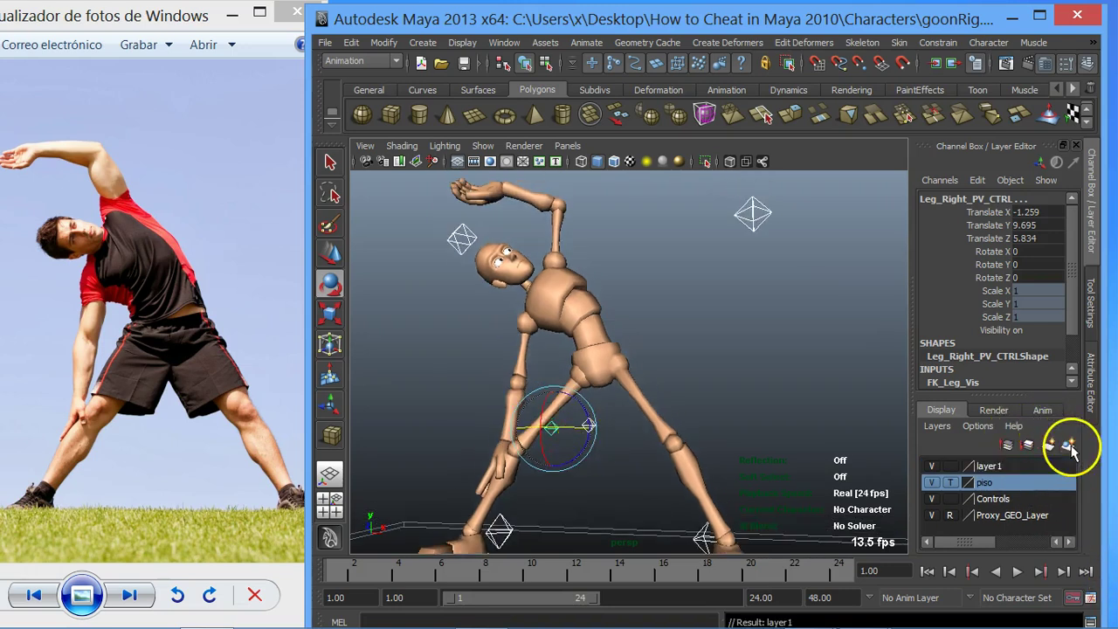
click(985, 468)
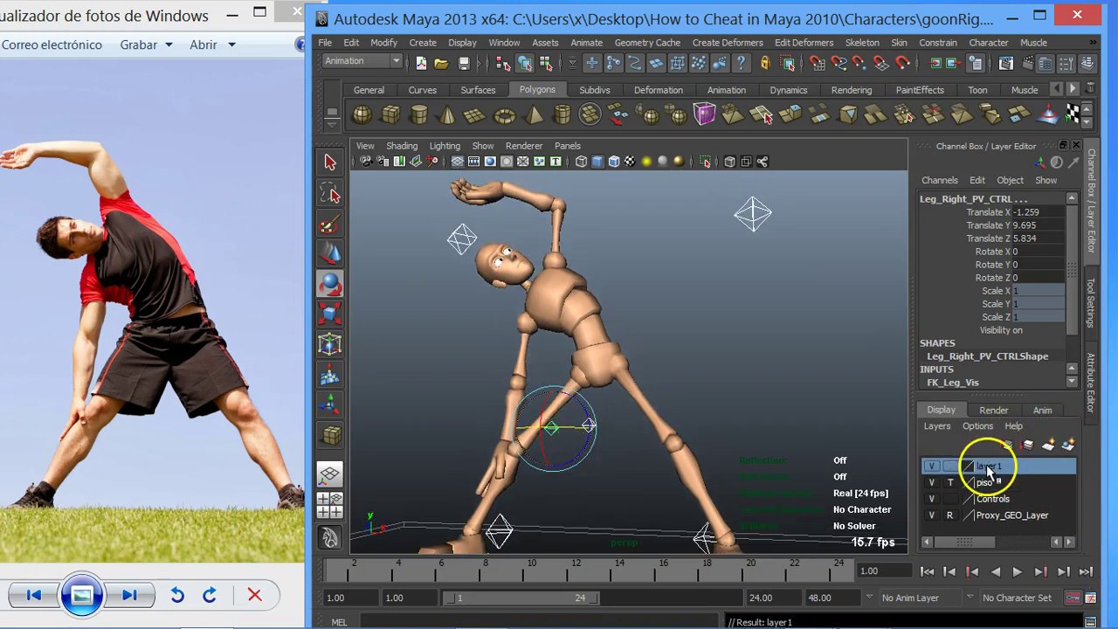
double_click(993, 468)
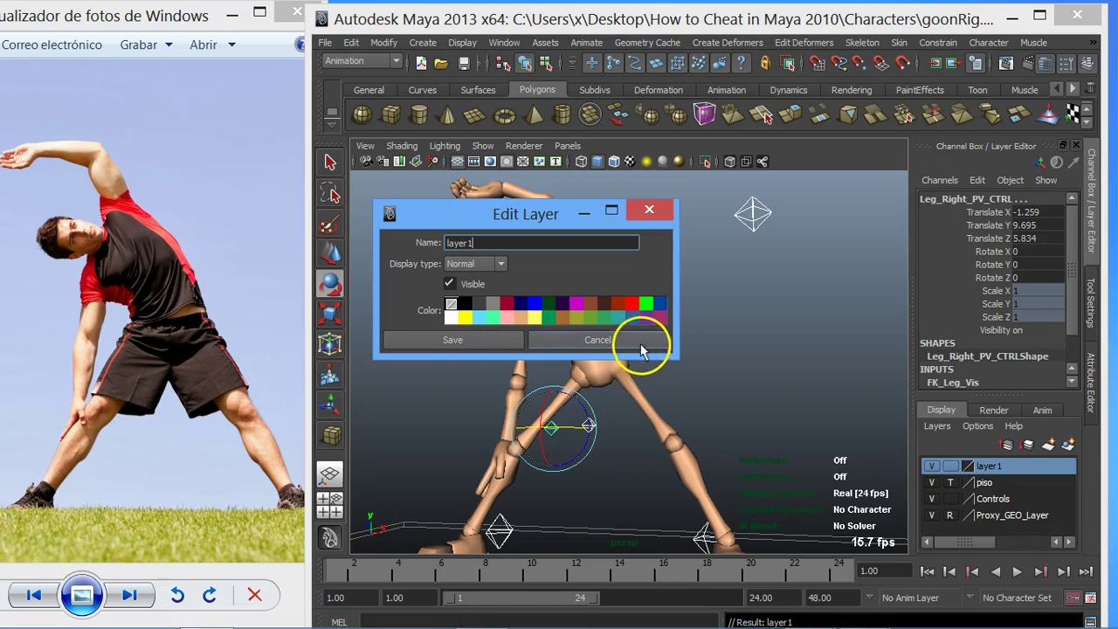
click(812, 384)
- Hide the Controls layer, clear the selection, and maximize the Maya window
click(931, 499)
click(931, 498)
click(932, 499)
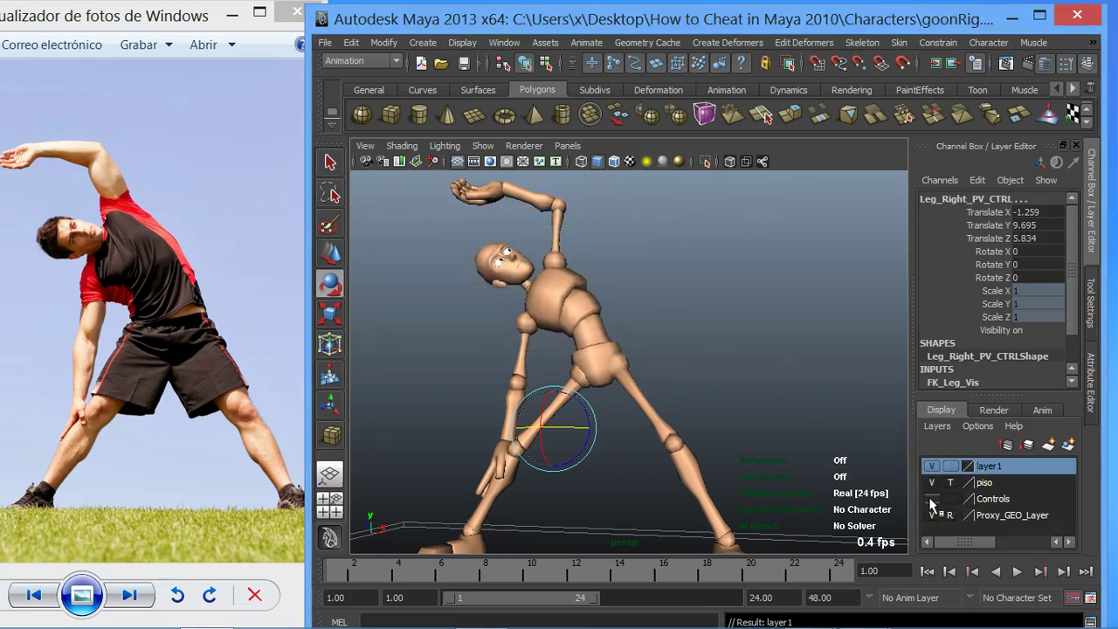
click(724, 350)
scroll(712, 373, down, 3)
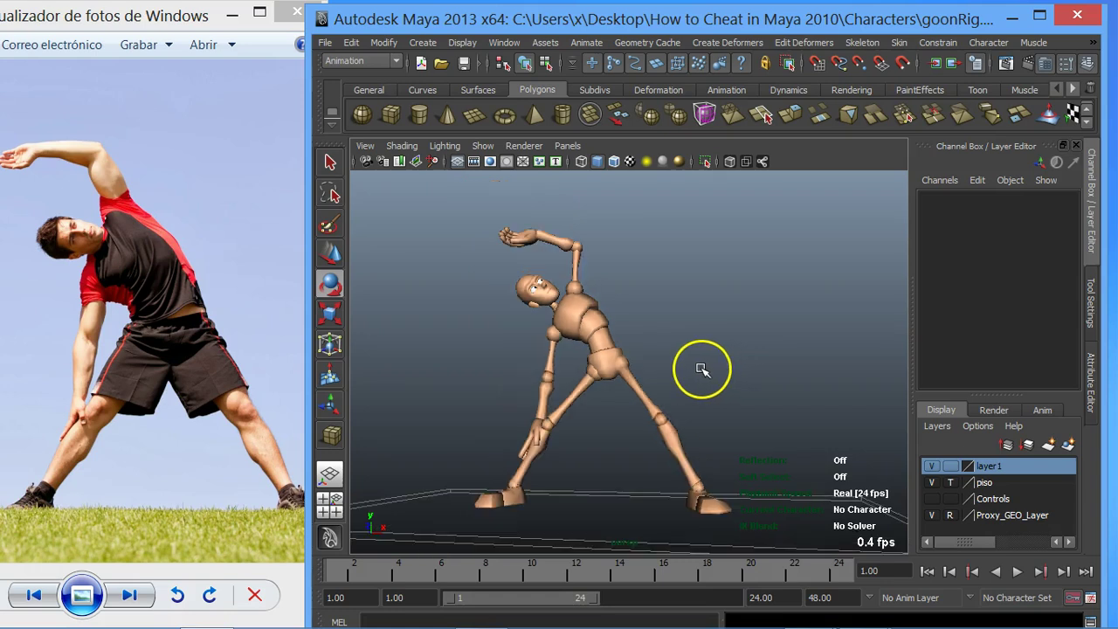
alt+drag(697, 350, 730, 346)
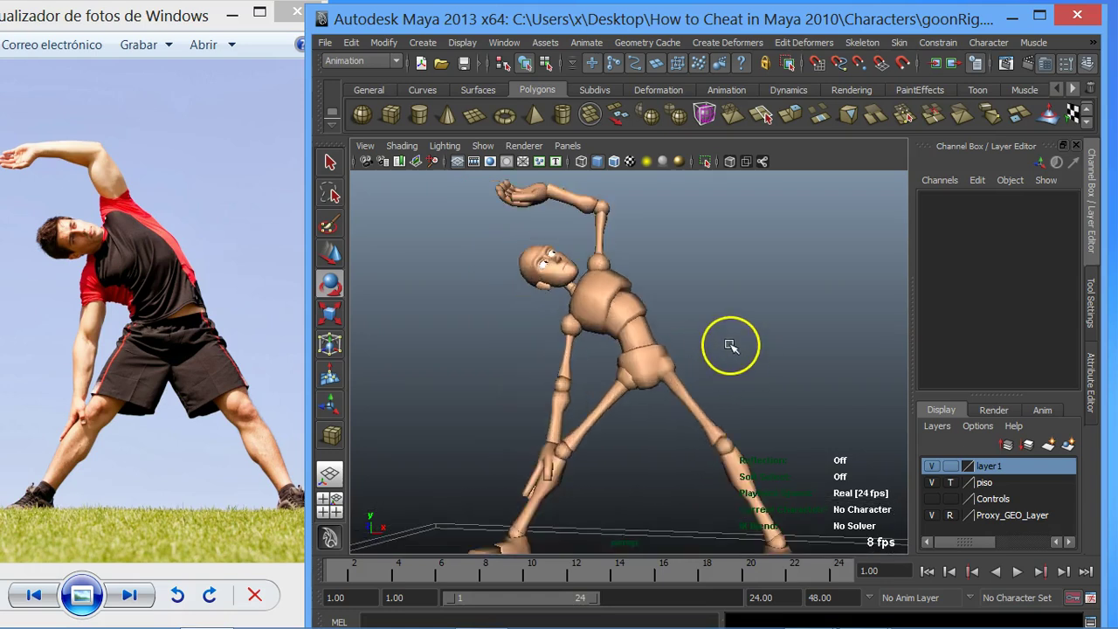
scroll(727, 346, up, 2)
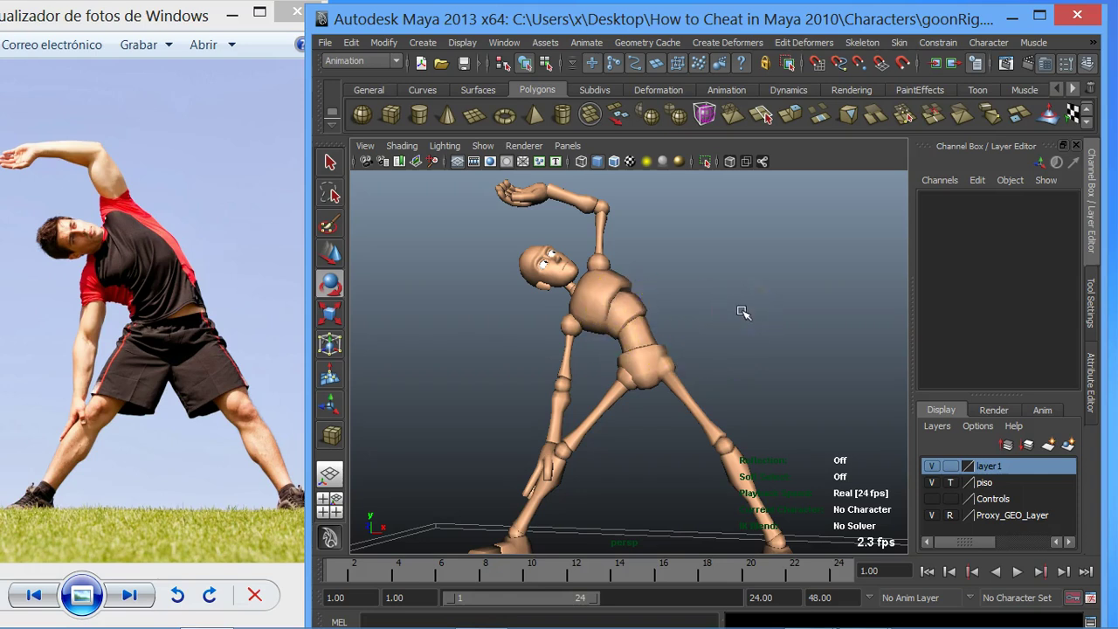
click(1039, 16)
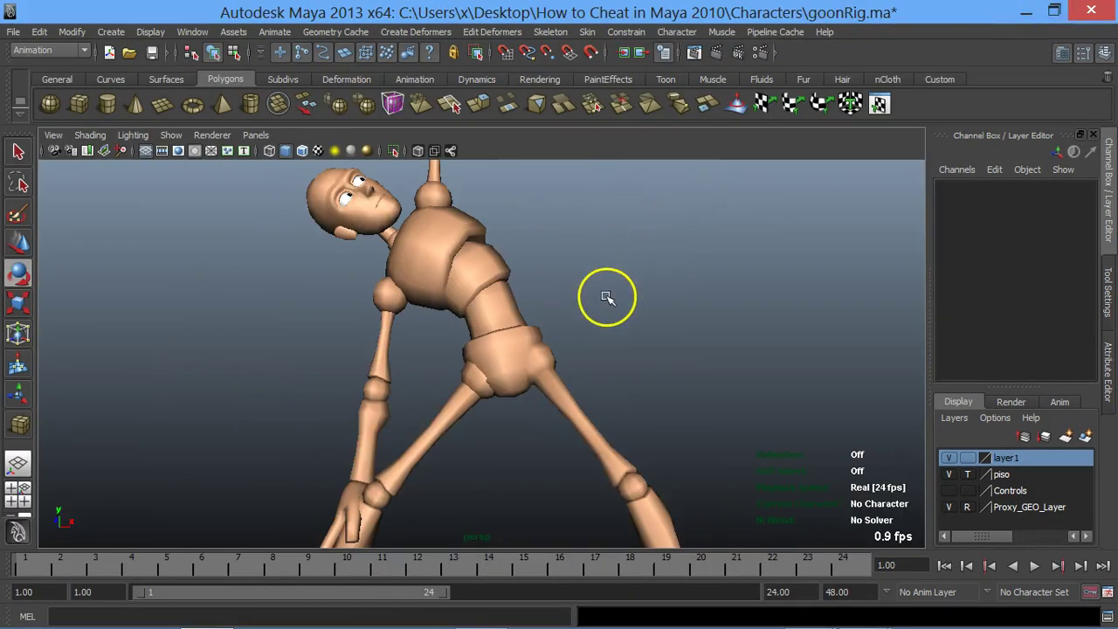
- Open the Playblast options and set the output to avi at 1920x1080
scroll(607, 298, down, 3)
scroll(607, 298, down, 1)
mouse_move(607, 298)
alt+mouse_down()
mouse_move(599, 307)
mouse_move(632, 274)
mouse_move(611, 302)
mouse_move(601, 297)
mouse_move(612, 282)
alt+mouse_up()
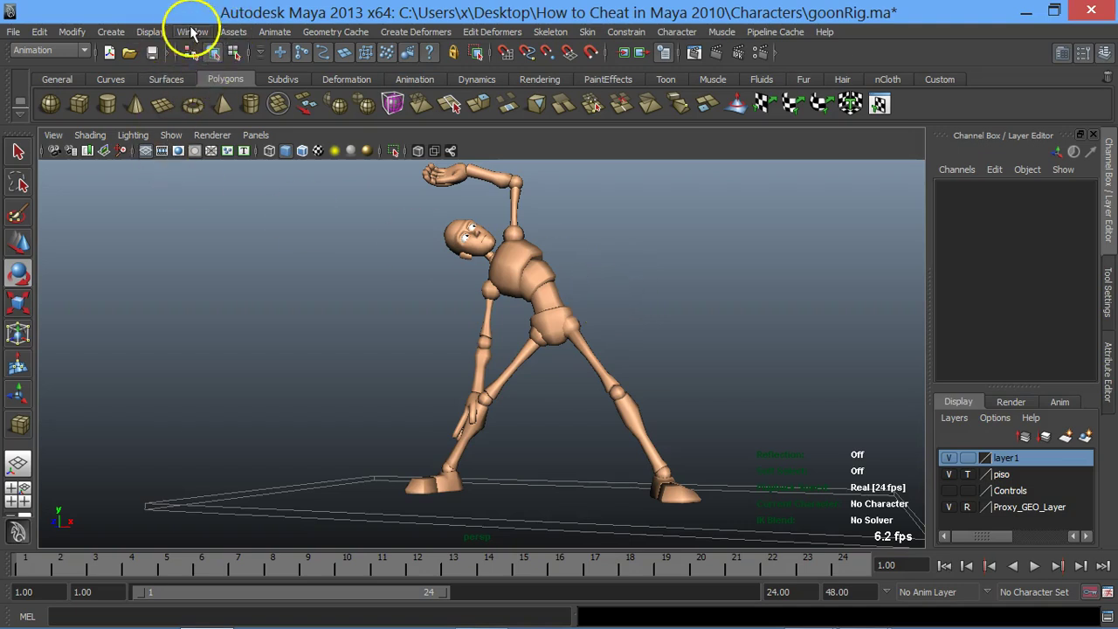
click(193, 32)
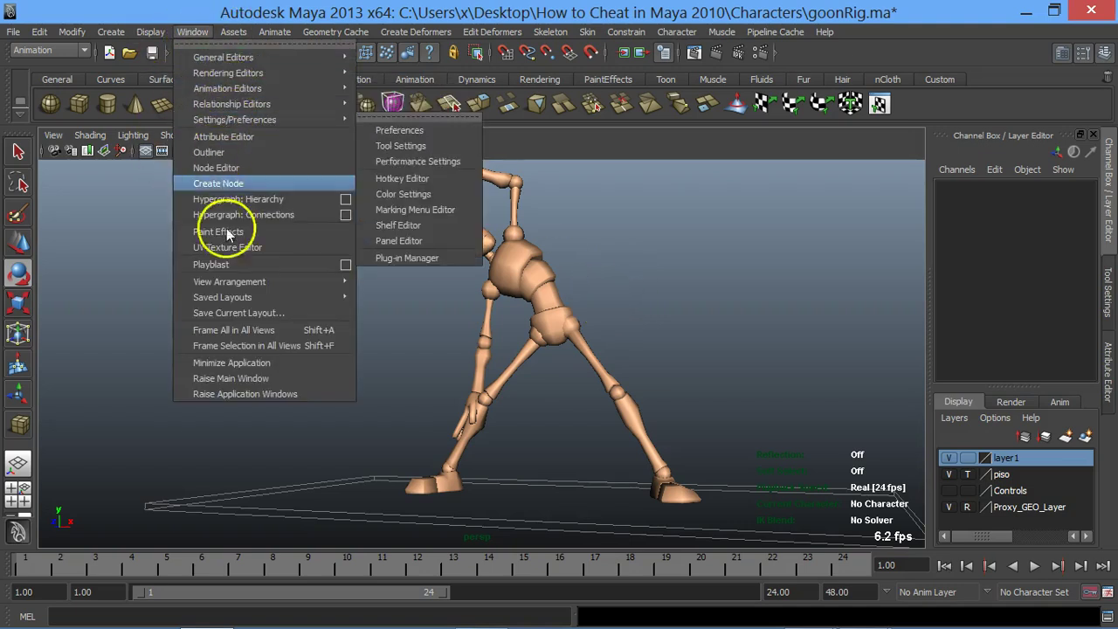
click(347, 264)
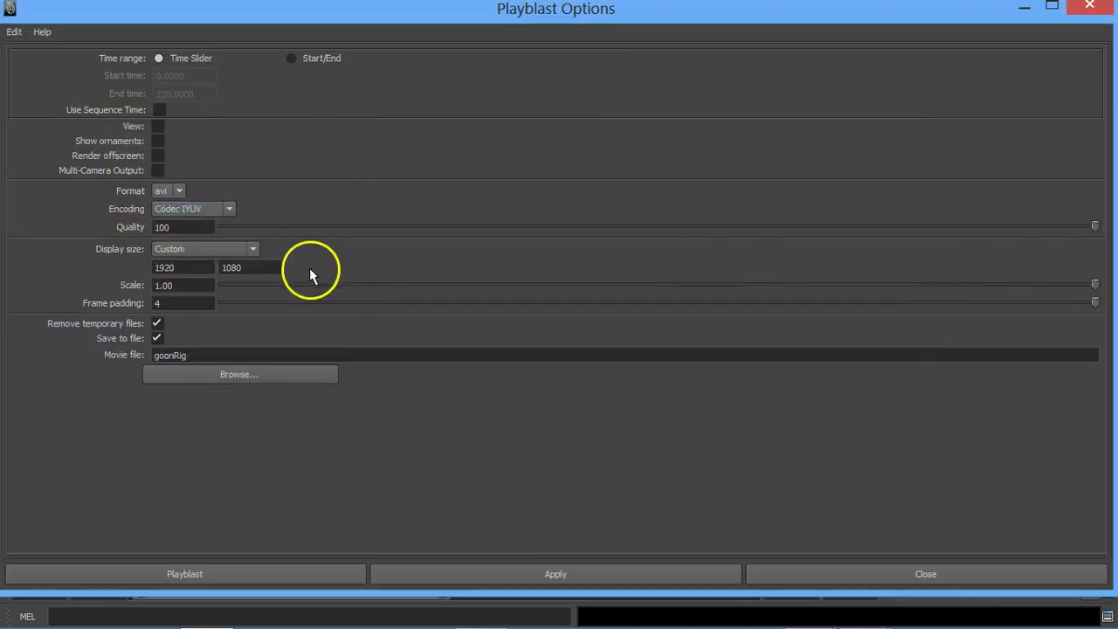
key(BackSpace)
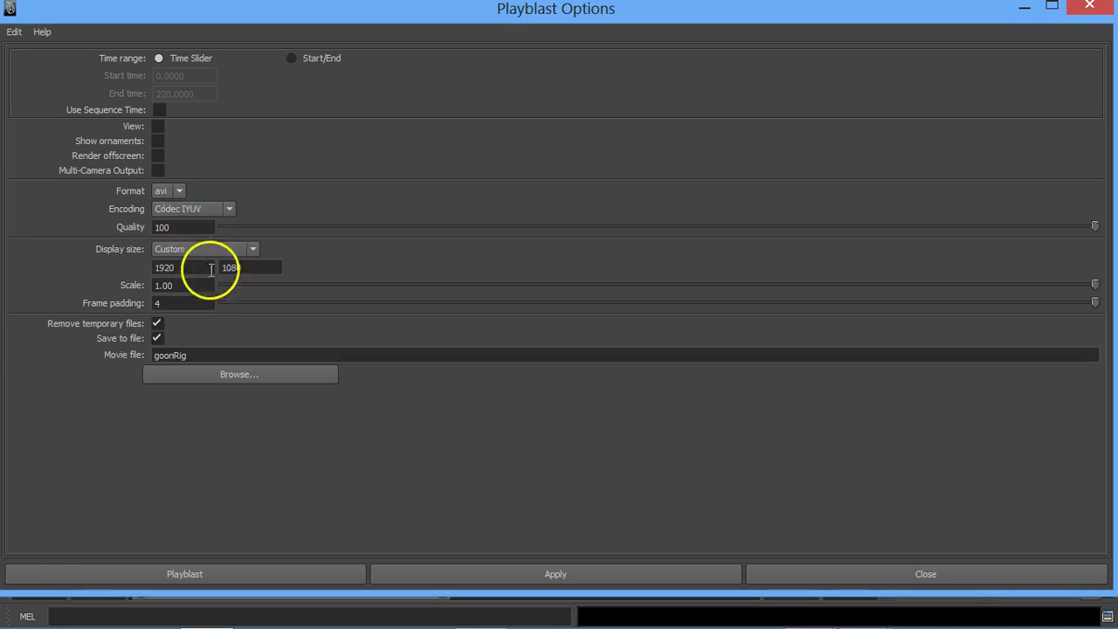
- Set the movie file to pose01 on the Desktop and record the playblast
click(268, 373)
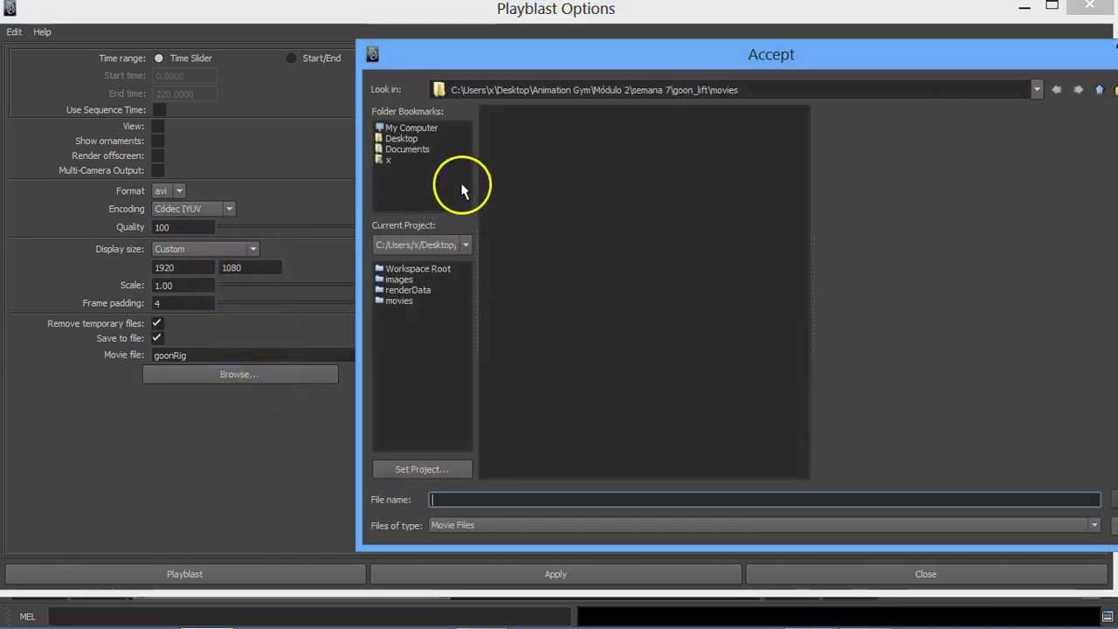
click(406, 137)
text(pose01)
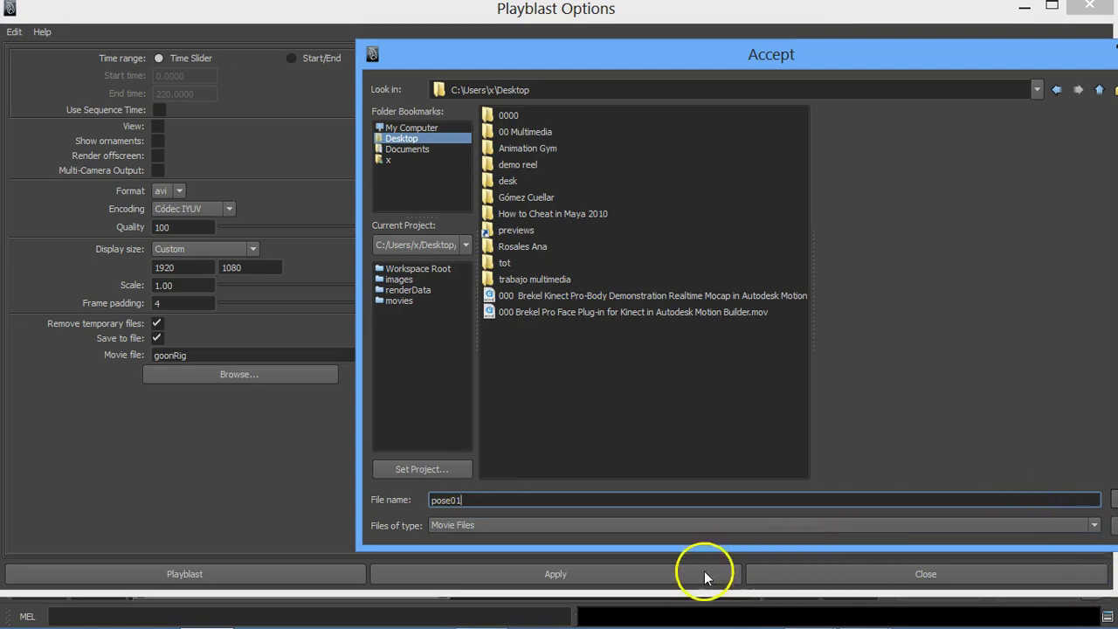
mouse_move(831, 54)
mouse_down()
mouse_move(319, 63)
mouse_move(460, 56)
mouse_up()
click(738, 502)
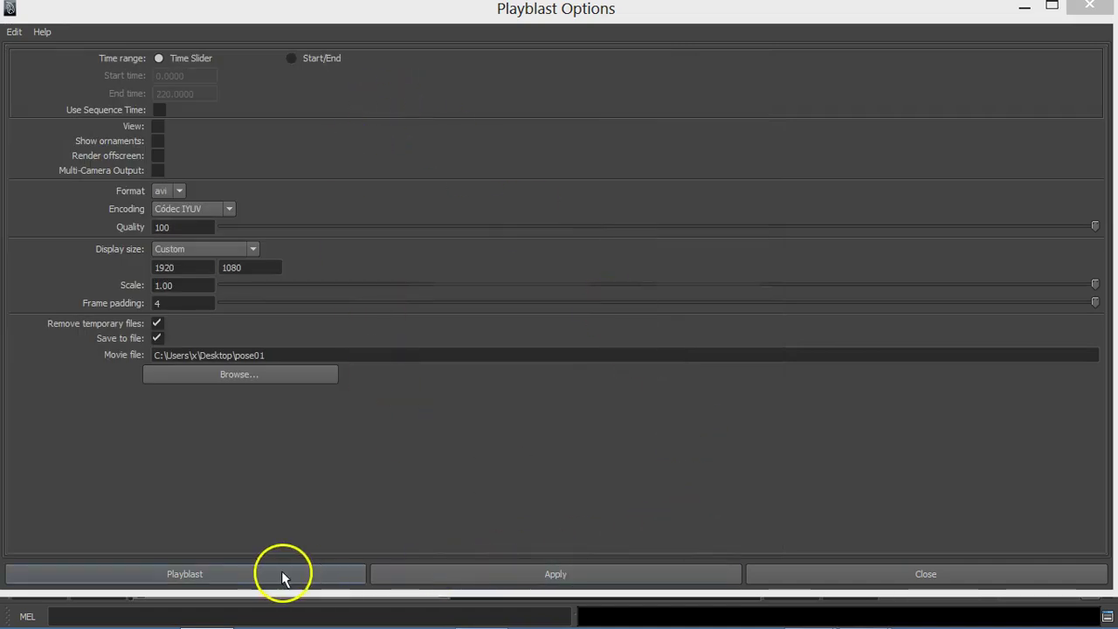
click(264, 575)
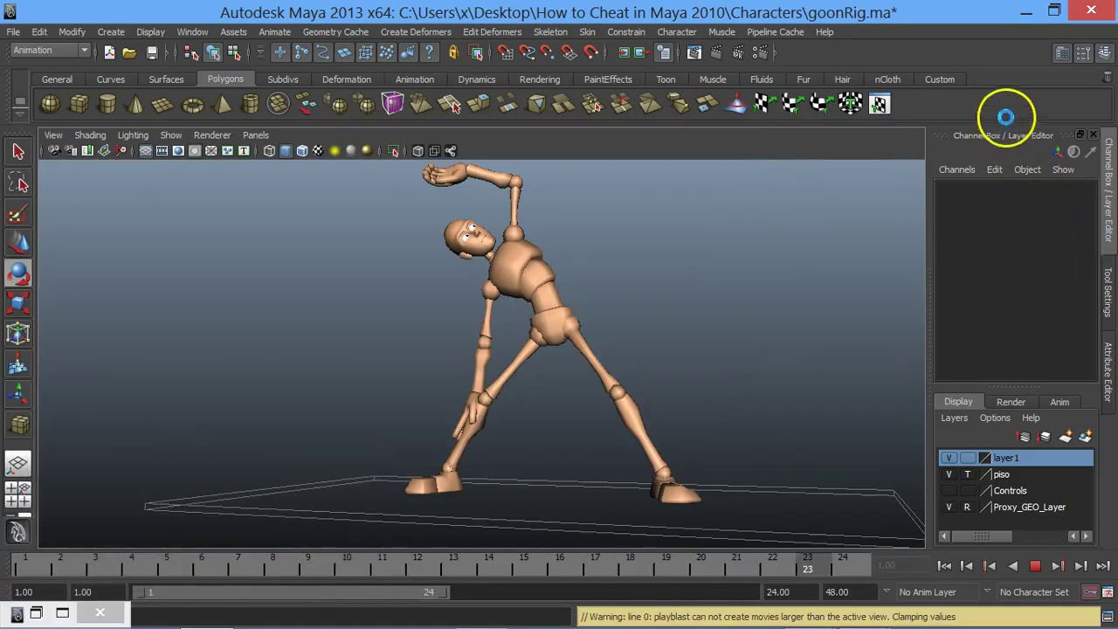
- Minimize Maya and select the new pose01.avi beside the reference photo
click(1027, 13)
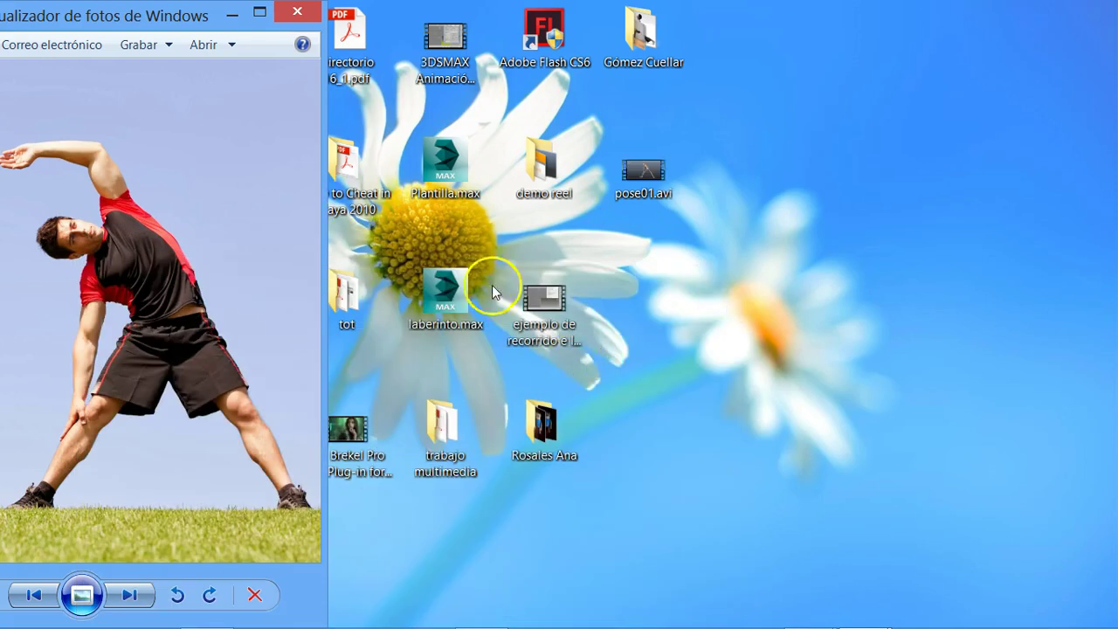
click(648, 185)
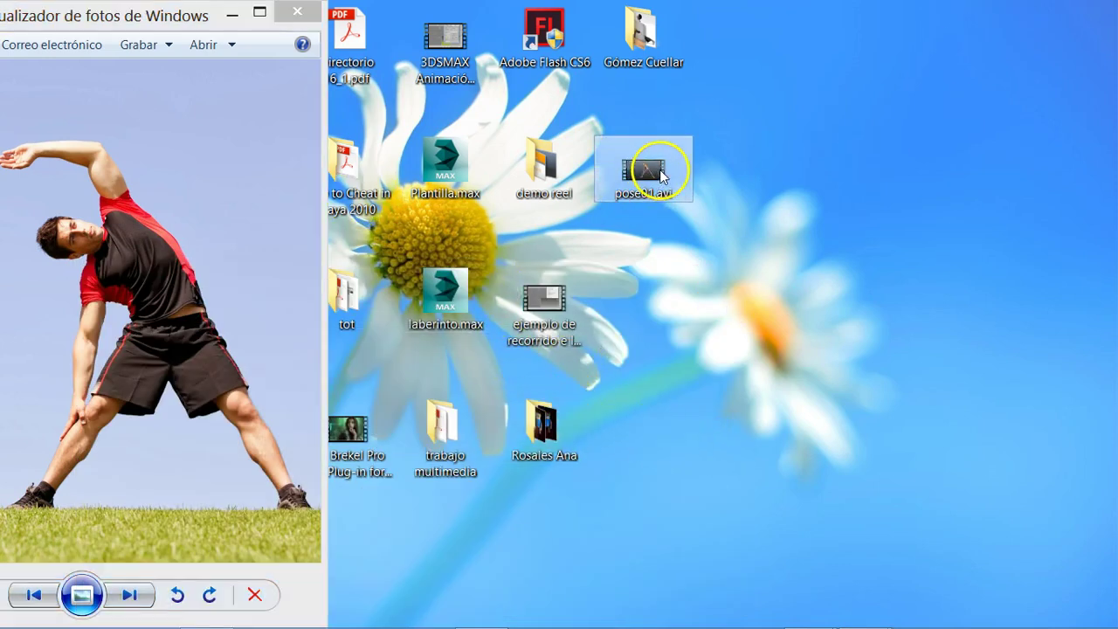